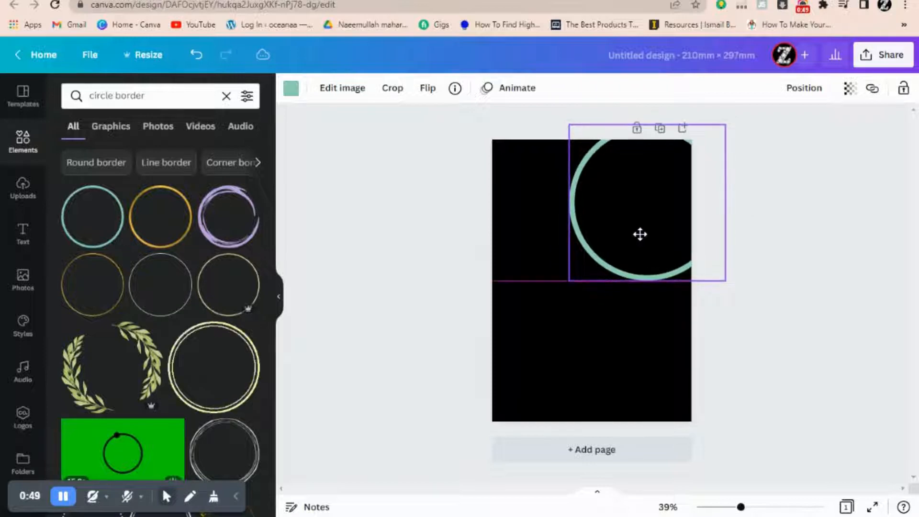
Step: Enlarge the circle border slightly and position it overlapping the page's upper-right corner
left_click_drag(727, 282, 732, 288)
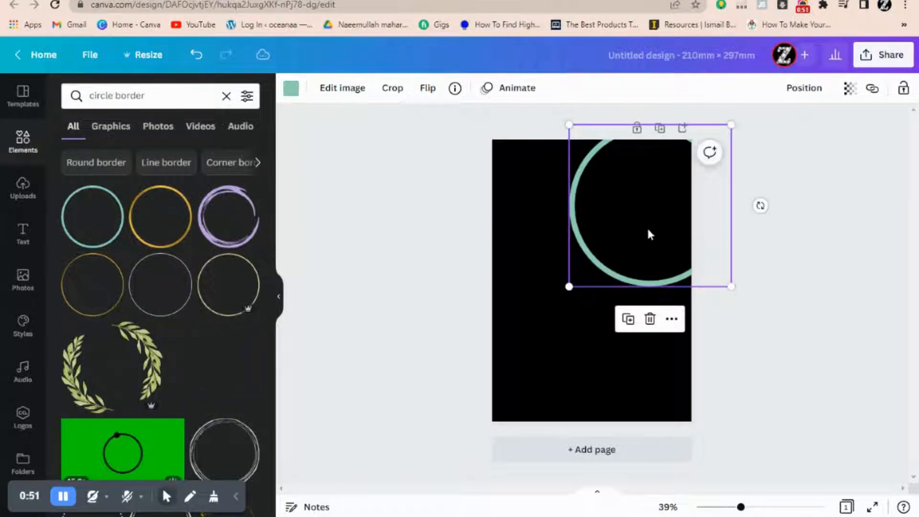
left_click_drag(647, 232, 644, 224)
left_click(774, 291)
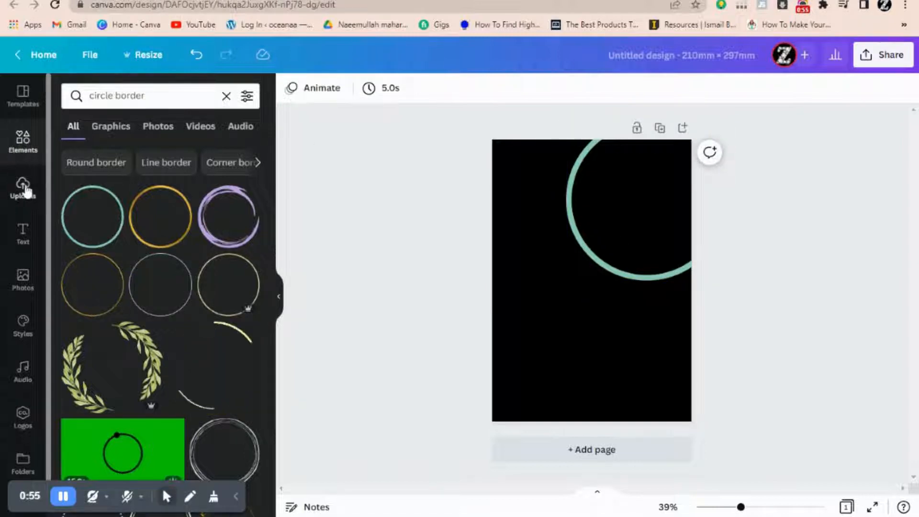
Step: Add a plain circle frame from the Frames collection to the page
left_click(25, 155)
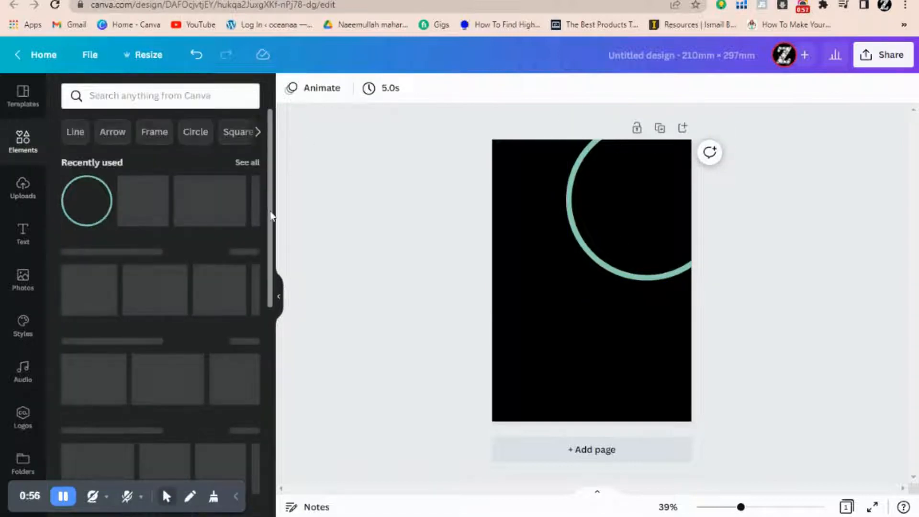
scroll(271, 276, "down", 3)
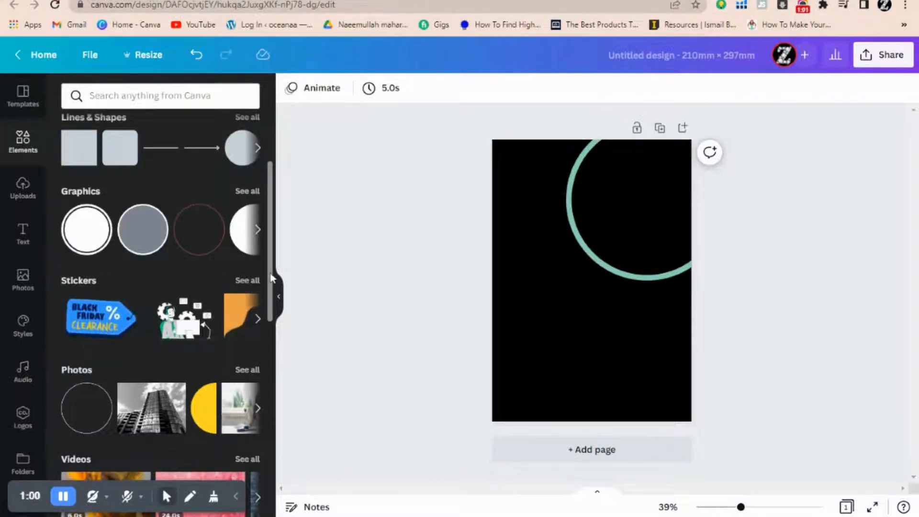
scroll(276, 400, "down", 5)
scroll(277, 400, "down", 3)
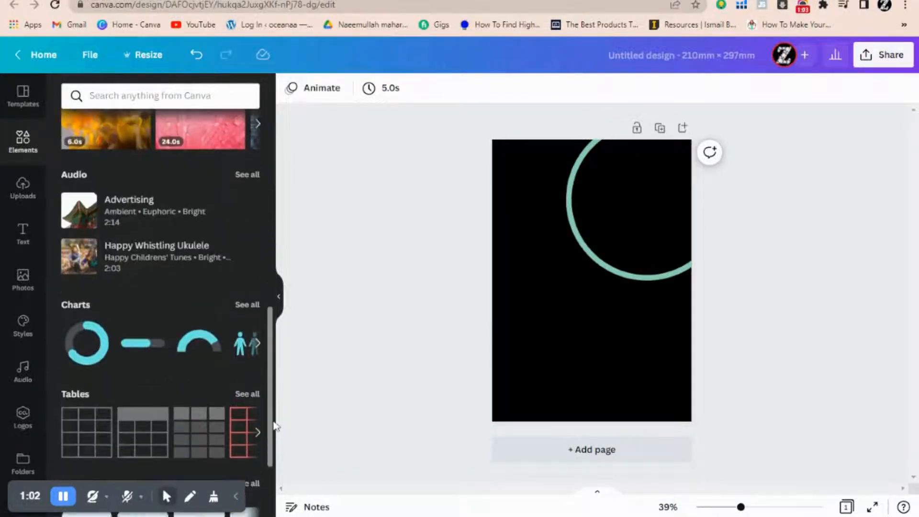
scroll(270, 437, "down", 3)
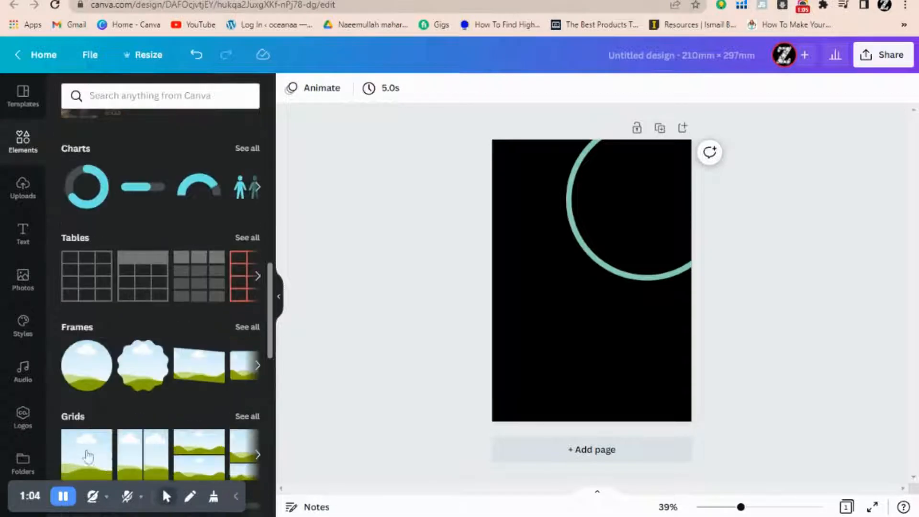
left_click(84, 445)
key("ctrl+z")
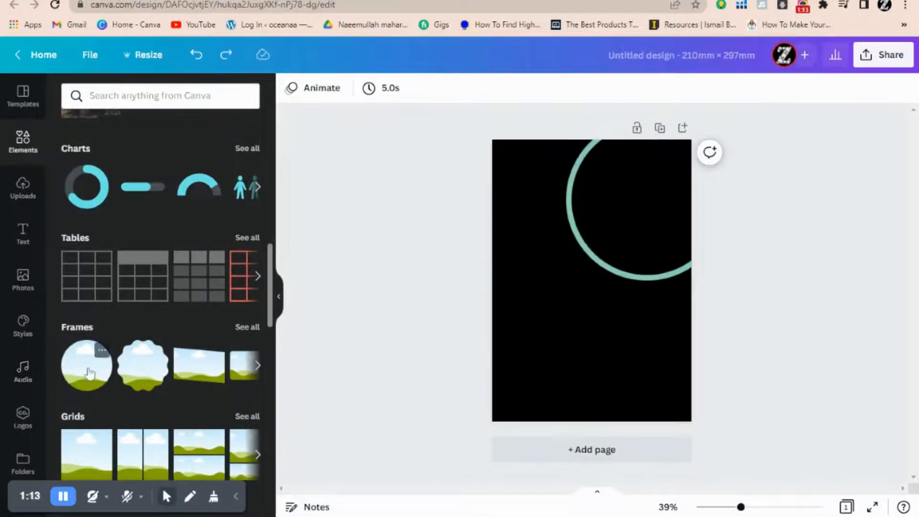
left_click(88, 375)
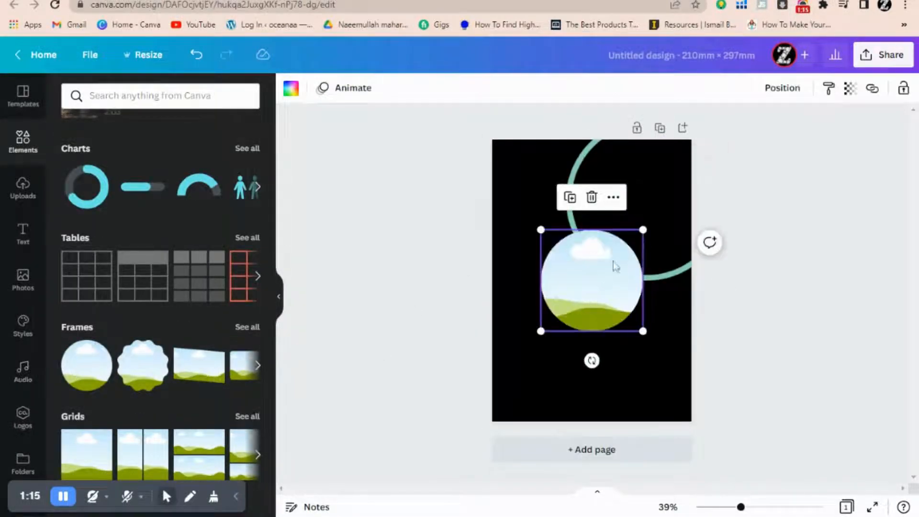
Step: Move the circle frame inside the green ring and resize it to leave a thin, even black gap
left_click_drag(616, 266, 670, 156)
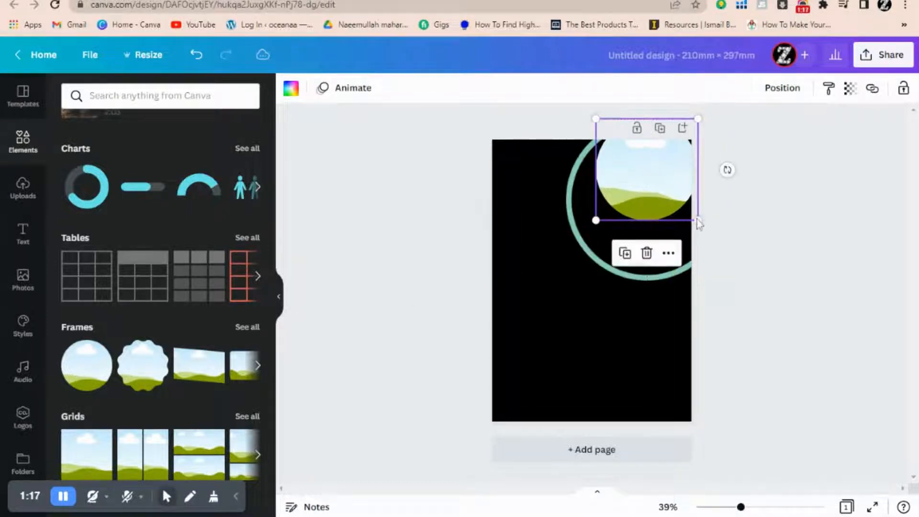
left_click_drag(698, 221, 741, 263)
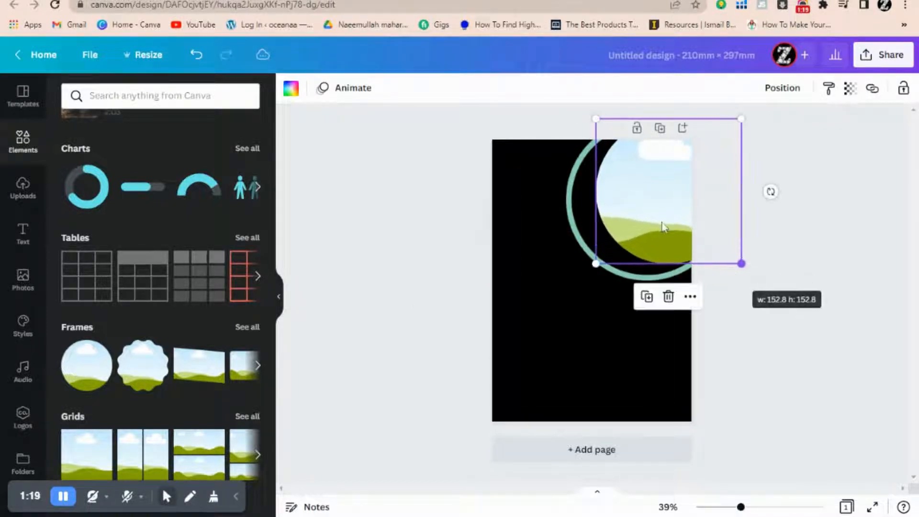
left_click_drag(662, 227, 648, 220)
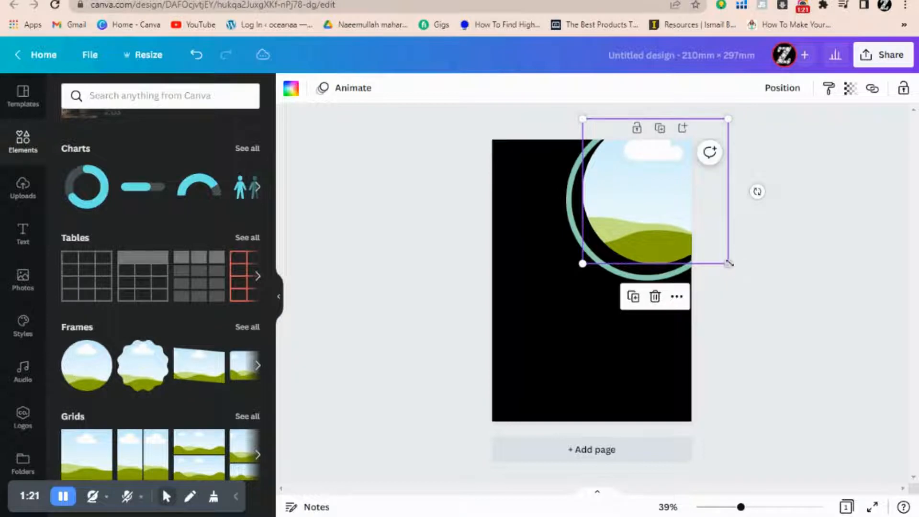
left_click_drag(651, 208, 634, 201)
left_click_drag(733, 118, 721, 130)
left_click_drag(643, 185, 639, 177)
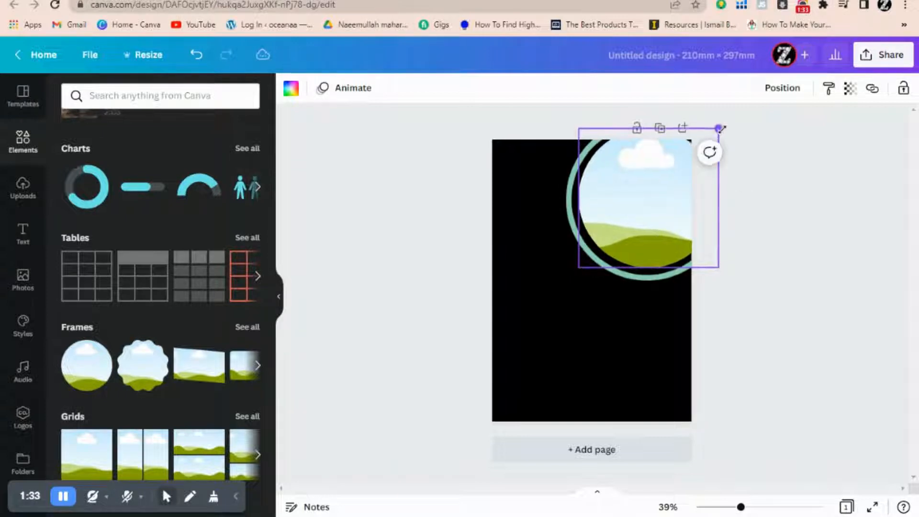
left_click_drag(718, 130, 725, 128)
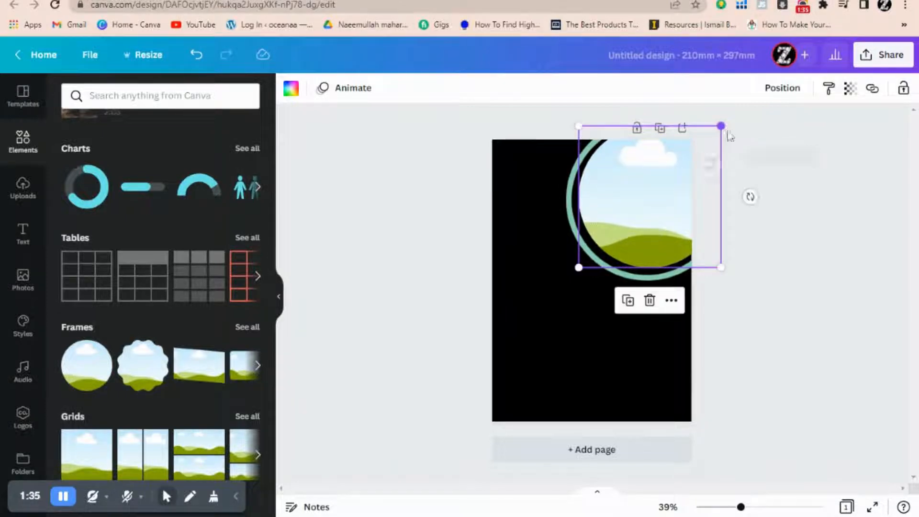
left_click(780, 235)
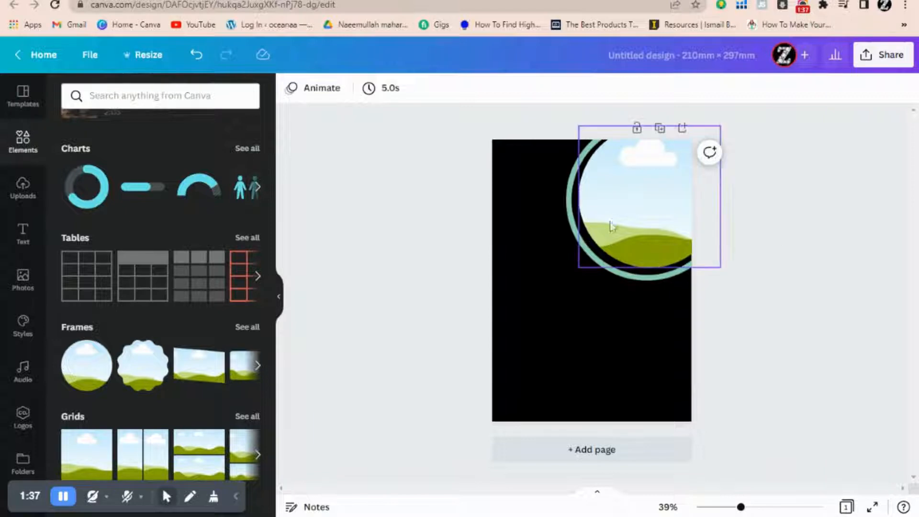
Step: Fill the large circle frame with the uploaded photo of hands pointing at charts on a laptop
left_click(630, 211)
left_click(18, 193)
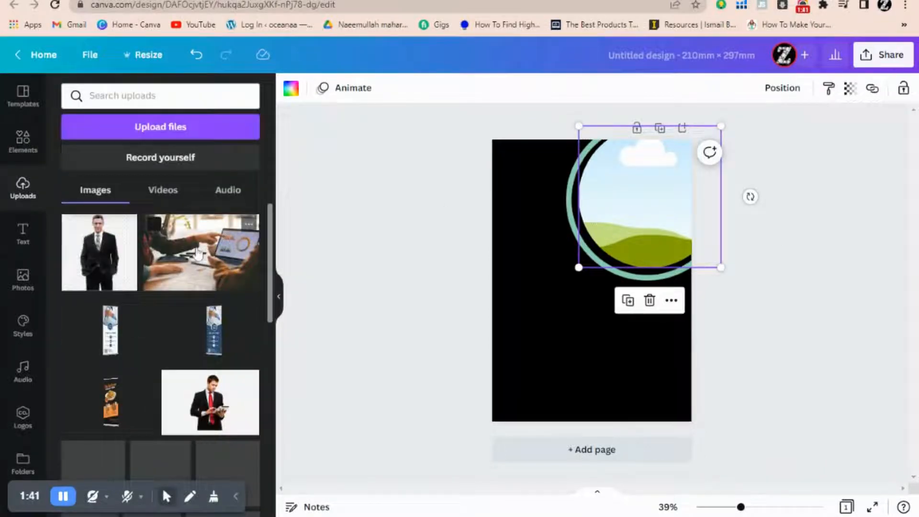
left_click(197, 251)
left_click_drag(537, 281, 639, 220)
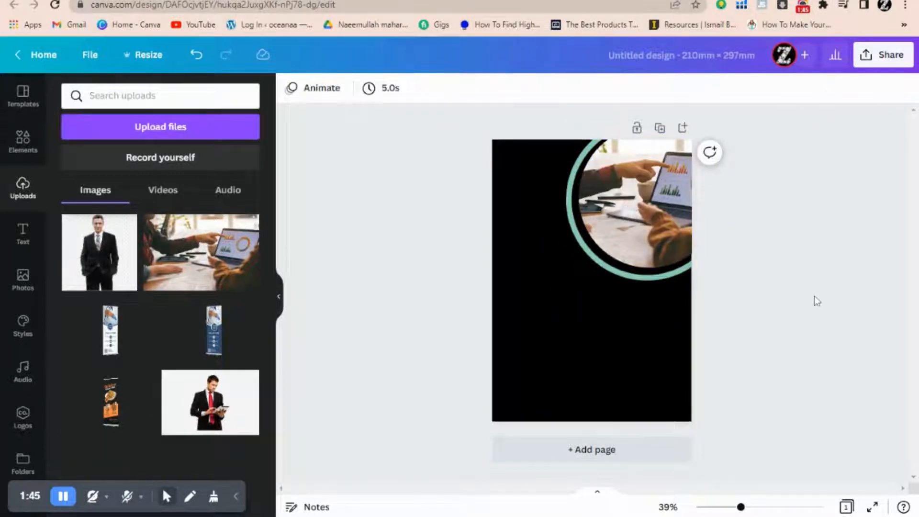
Step: Recolour the ring around the large photo to blue #1CA3F1
left_click(618, 276)
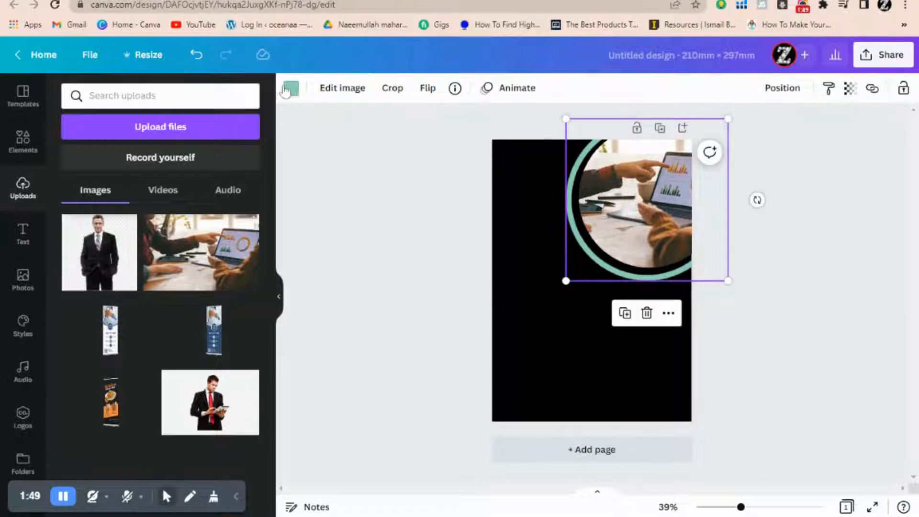
left_click(290, 90)
left_click(174, 403)
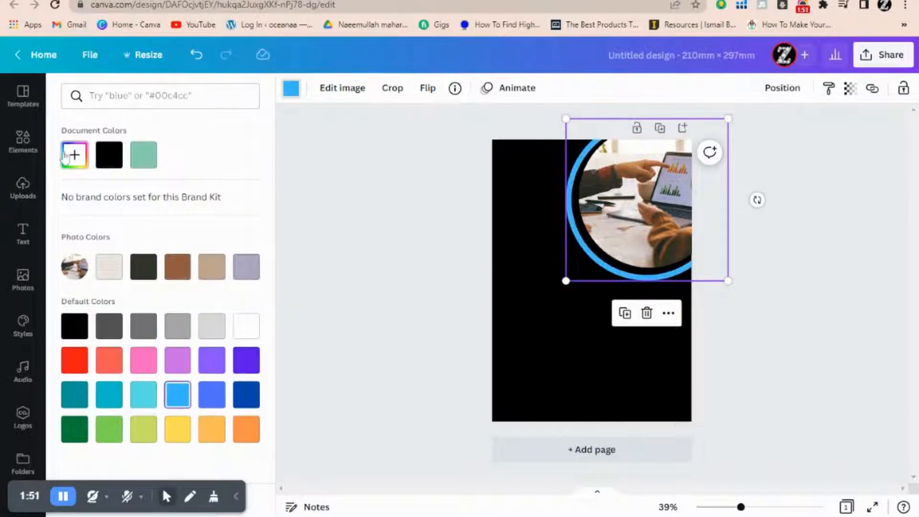
left_click(75, 155)
left_click_drag(206, 189, 222, 187)
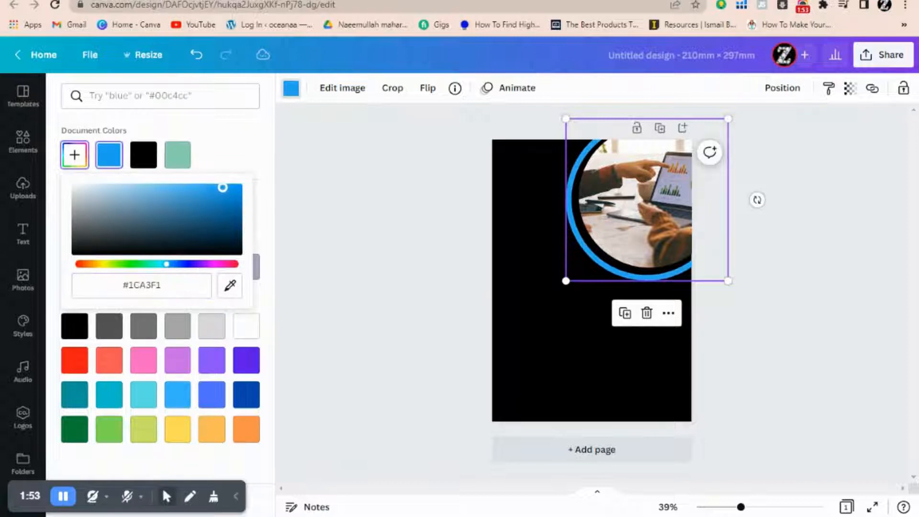
left_click(353, 236)
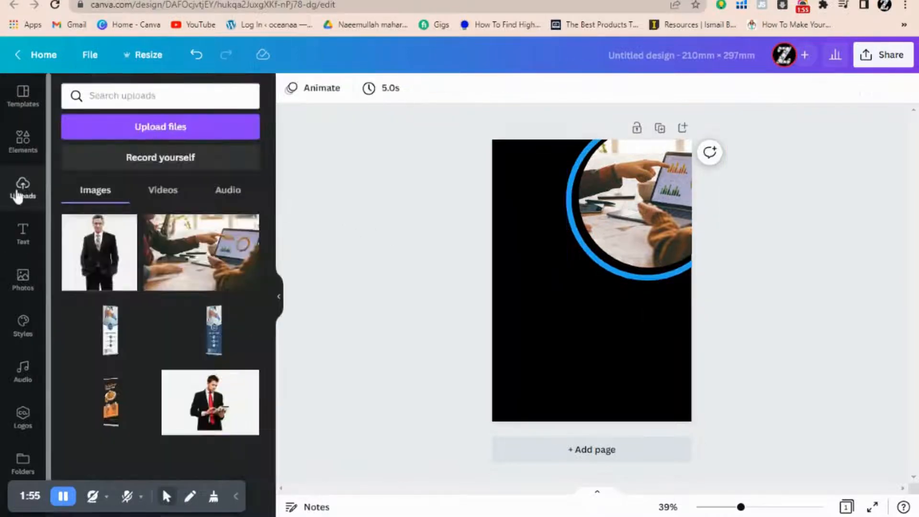
Step: Search the frames for "circle frame with border" and add the plain circle frame with a solid border to the page
left_click(30, 150)
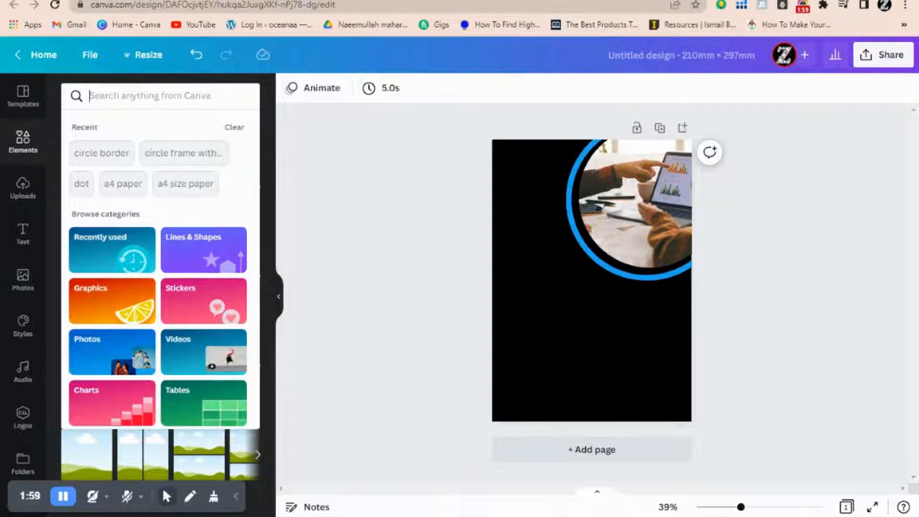
left_click(343, 211)
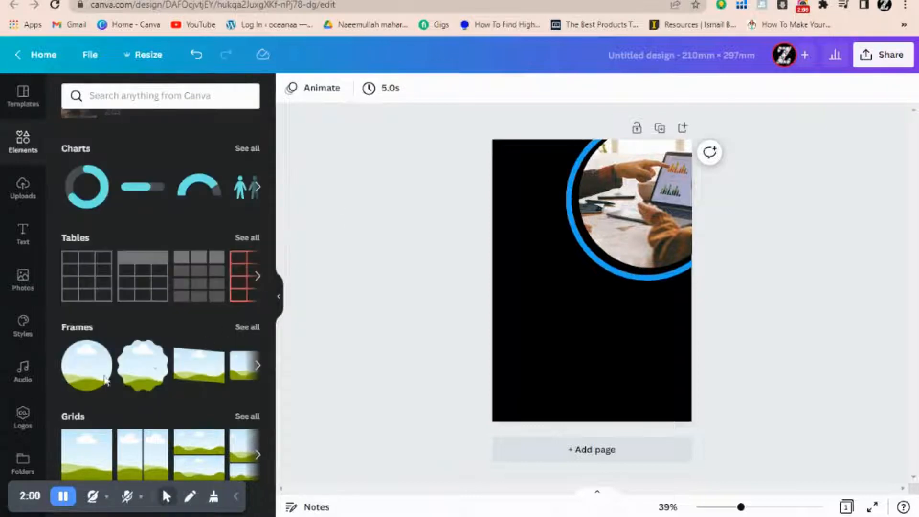
left_click(248, 327)
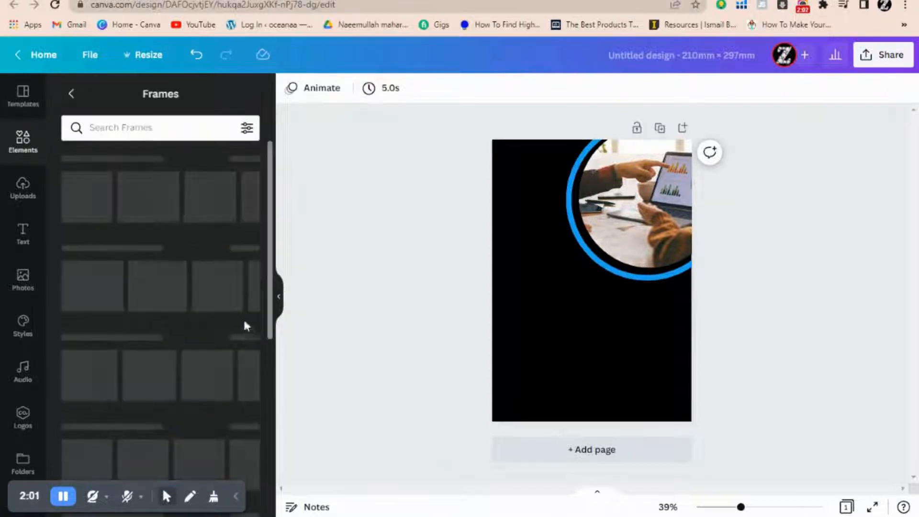
left_click(162, 128)
type("circle")
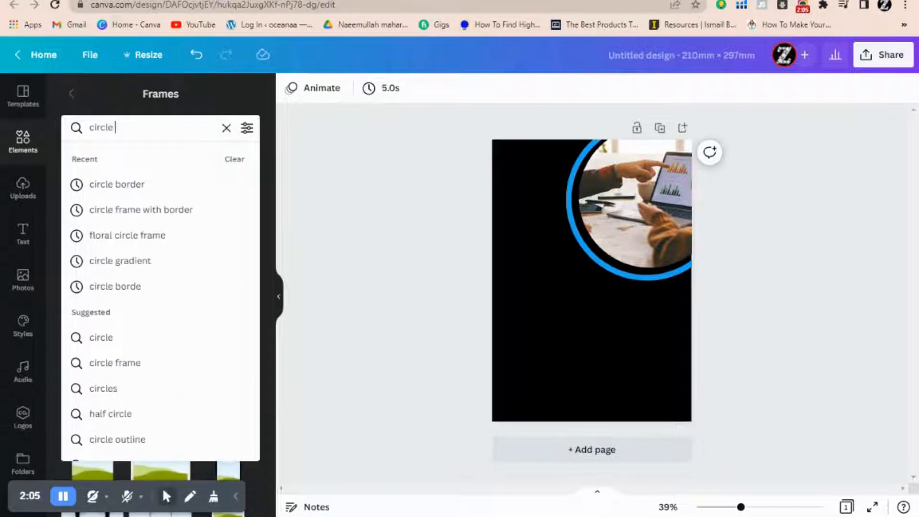
left_click(174, 209)
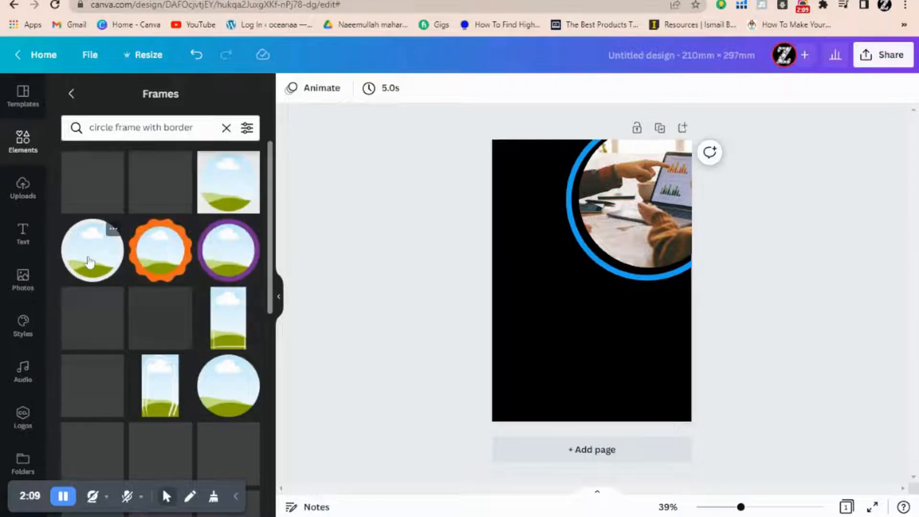
left_click(92, 250)
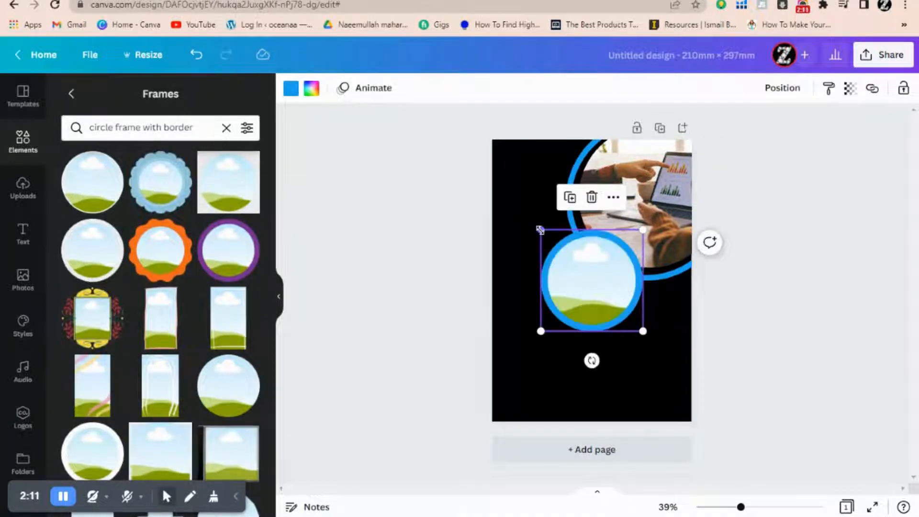
Step: Shrink the bordered circle frame and position it overlapping the lower-left edge of the large blue ring
left_click_drag(540, 230, 554, 244)
left_click_drag(595, 296, 553, 230)
left_click_drag(513, 179, 520, 189)
left_click_drag(554, 230, 549, 237)
Step: Fill the small bordered circle frame with the uploaded photo of the standing man in a black suit
left_click(23, 188)
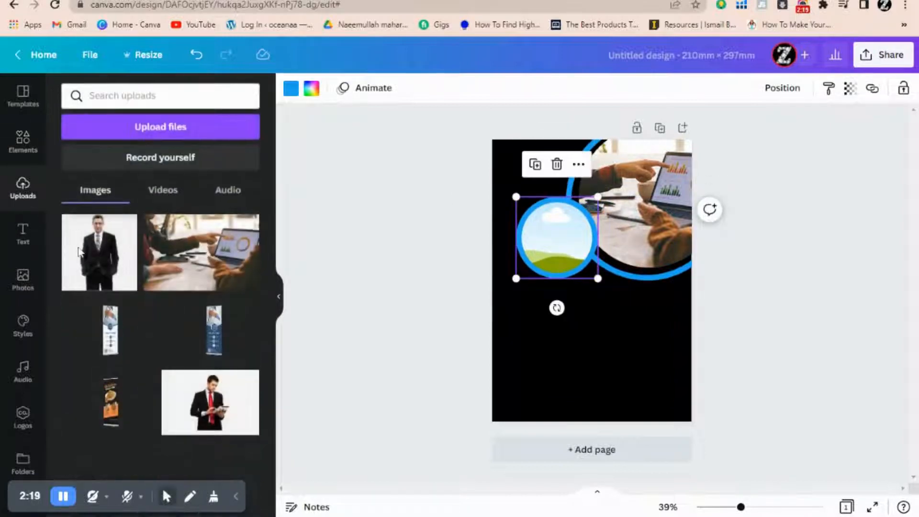
left_click(79, 252)
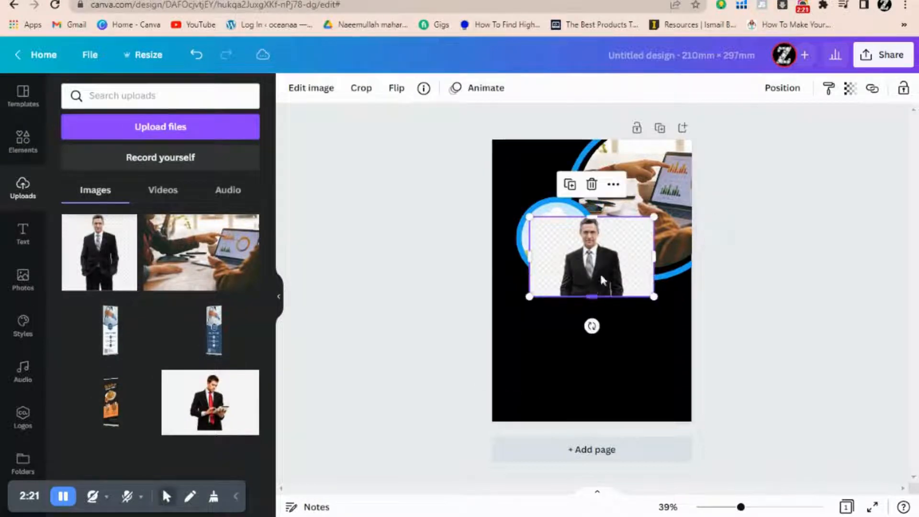
left_click_drag(599, 272, 561, 253)
left_click(702, 303)
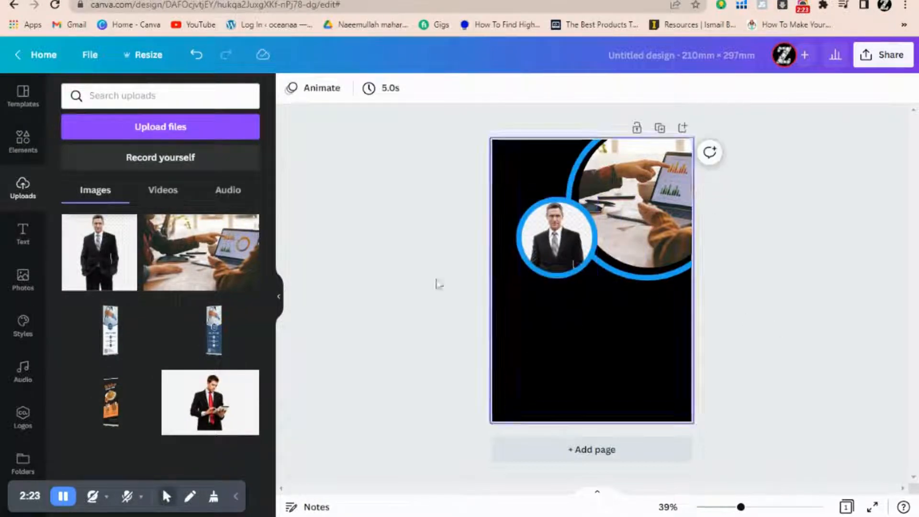
Step: Add the vertical banner shape with a notched bottom edge from the Lines & Shapes collection
left_click(24, 142)
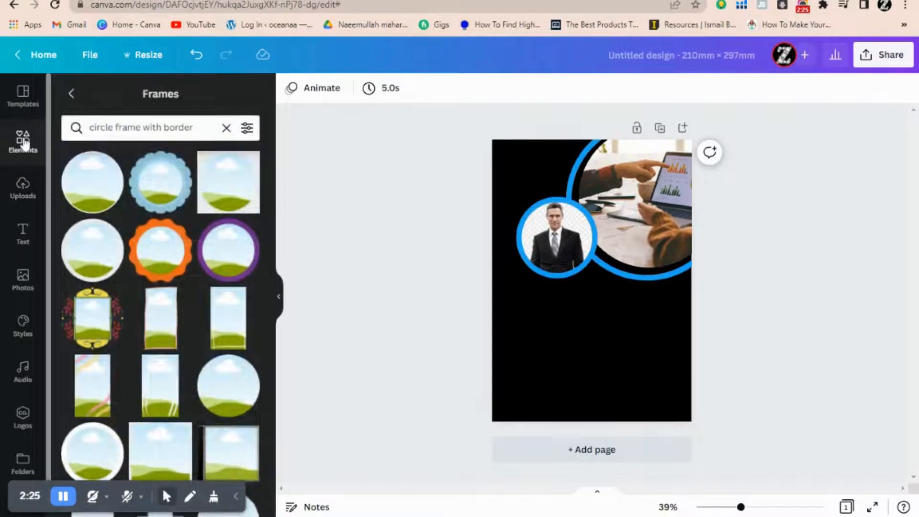
left_click(70, 96)
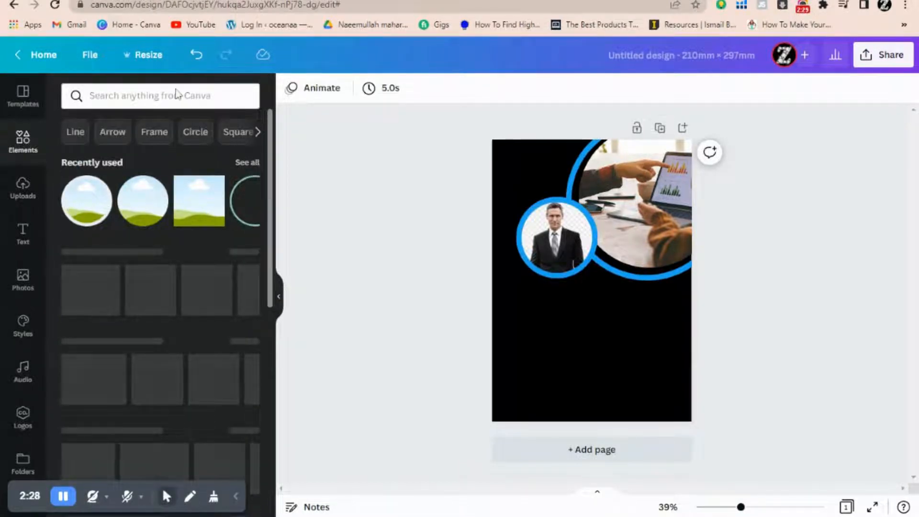
left_click(252, 251)
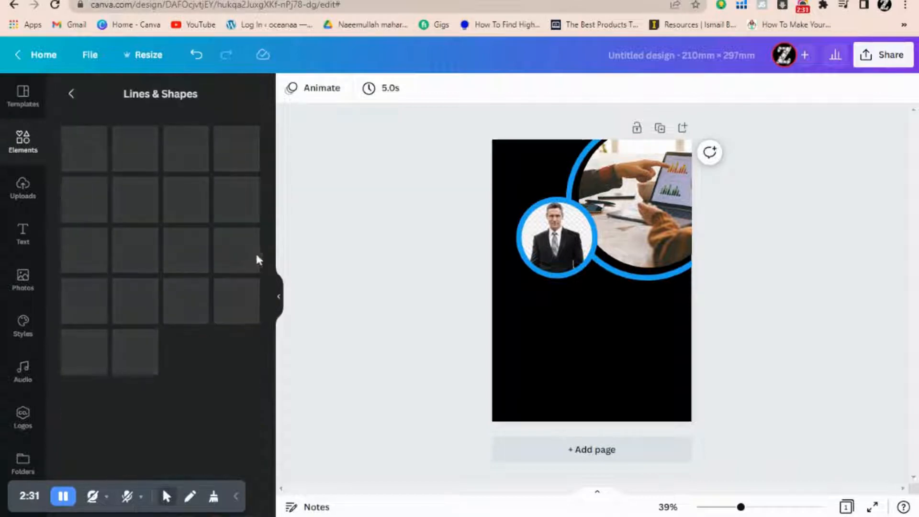
scroll(273, 287, "down", 5)
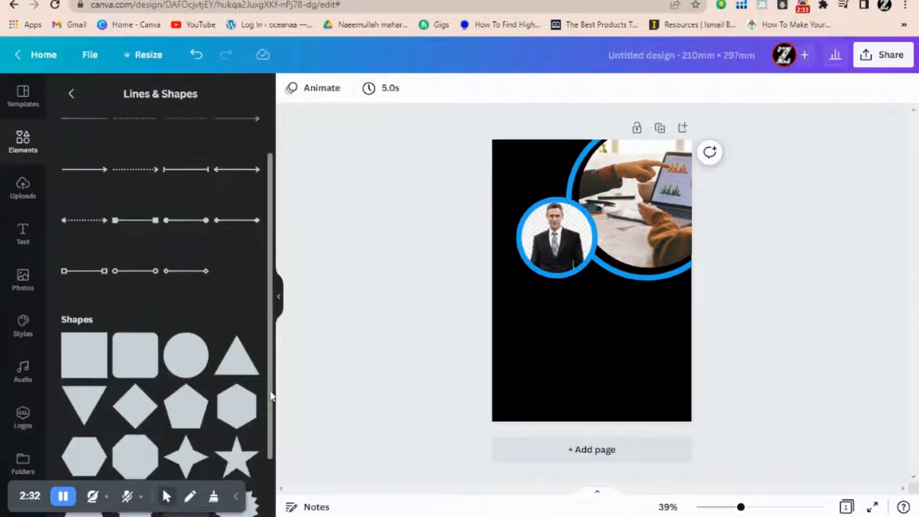
scroll(275, 397, "down", 5)
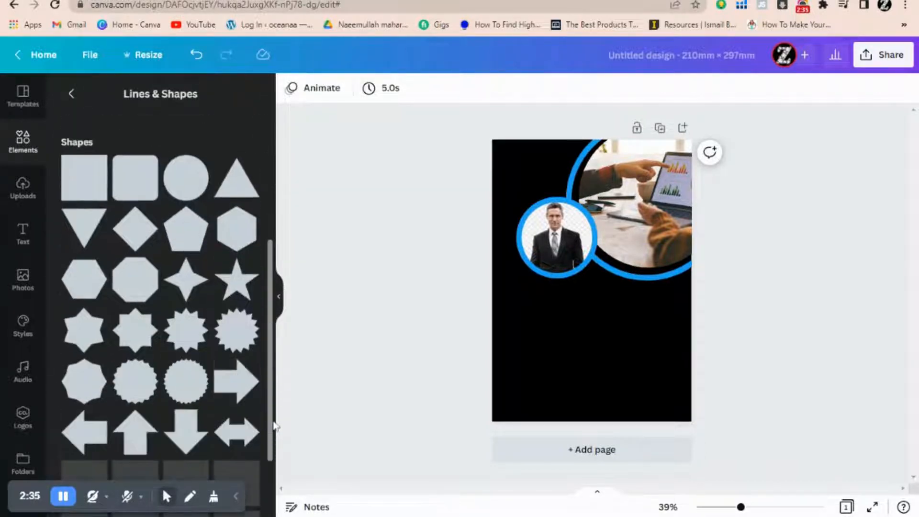
scroll(274, 478, "down", 2)
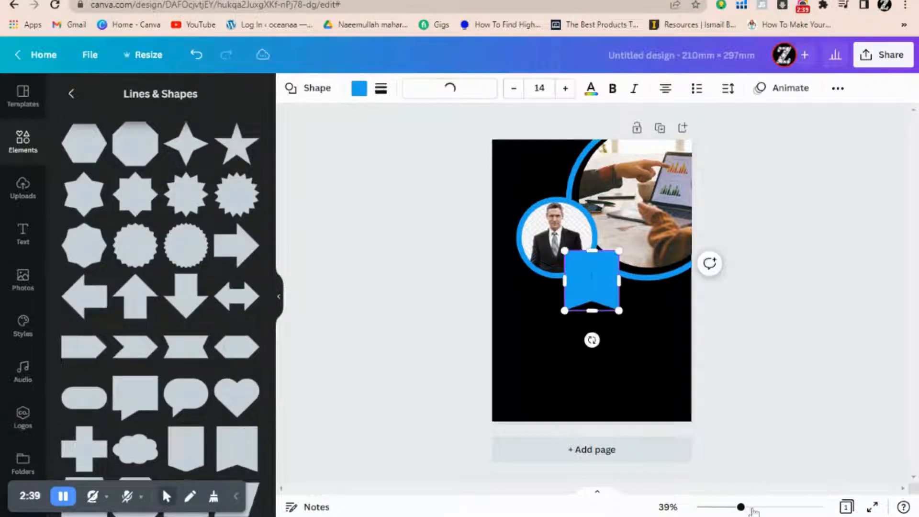
Step: Rotate the blue banner shape a quarter turn and place it against the page's right edge, below the large blue ring
left_click_drag(740, 508, 753, 508)
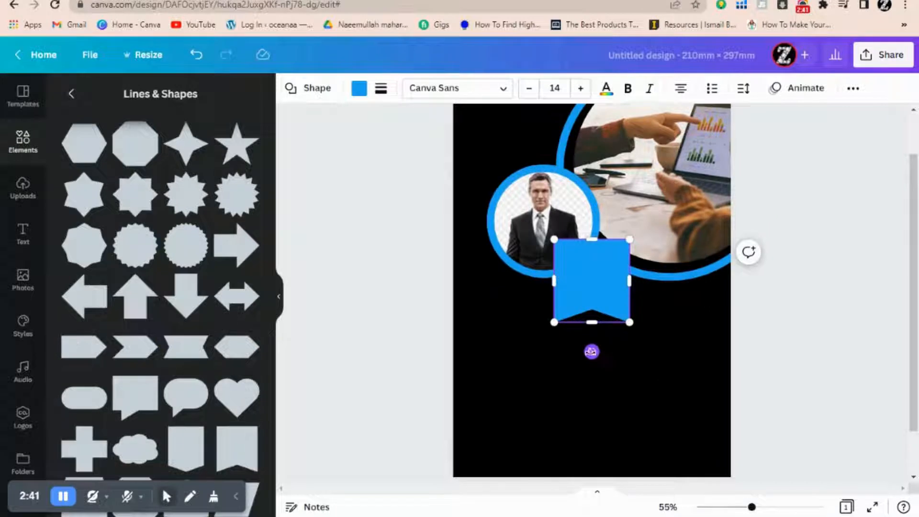
left_click_drag(591, 352, 592, 221)
left_click_drag(579, 278, 618, 313)
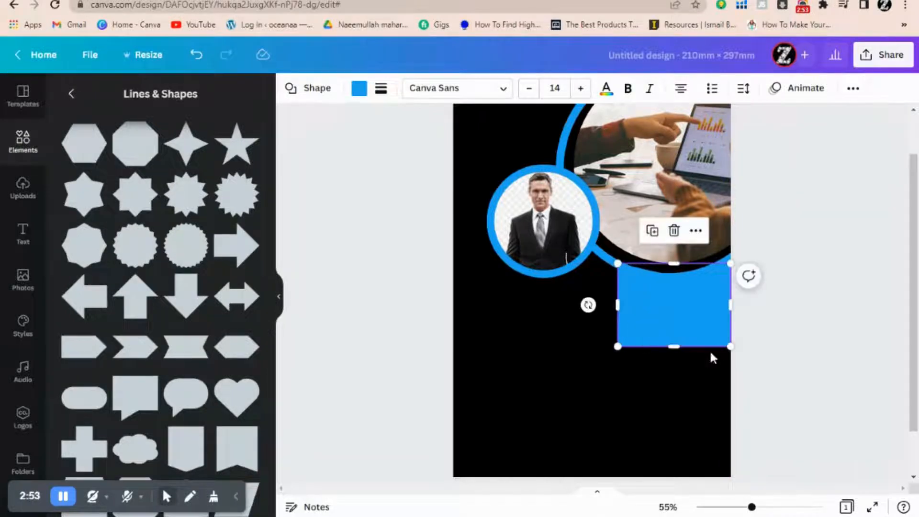
Step: Stretch the blue shape downward so it forms a tall block ending a little above the page's lower edge
left_click_drag(676, 347, 675, 420)
left_click_drag(914, 399, 914, 414)
left_click(755, 404)
left_click(676, 397)
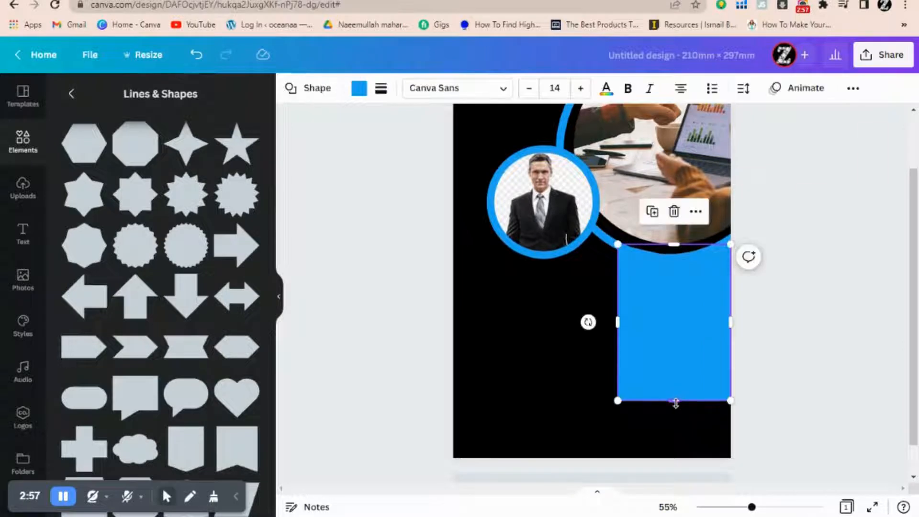
left_click_drag(676, 401, 675, 405)
left_click(809, 277)
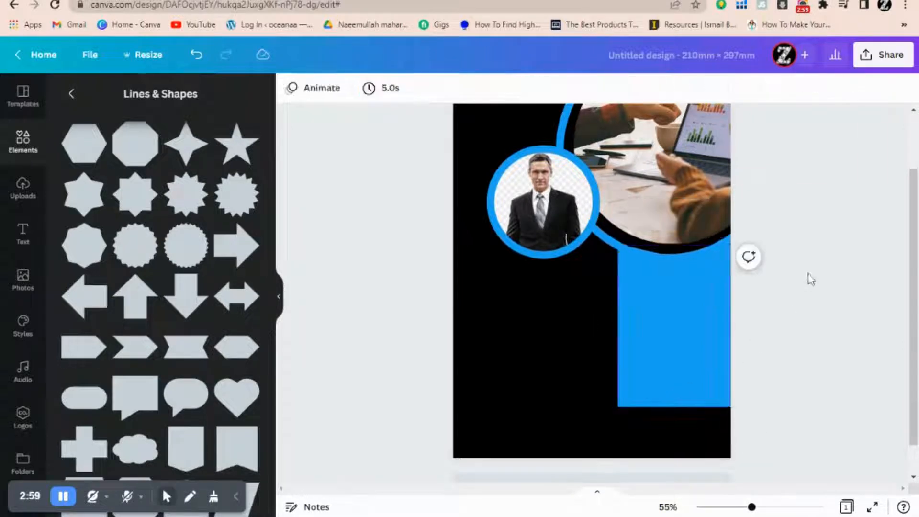
Step: Group the large circular photo with its blue ring and bring the group to the front
left_click_drag(719, 176, 717, 179)
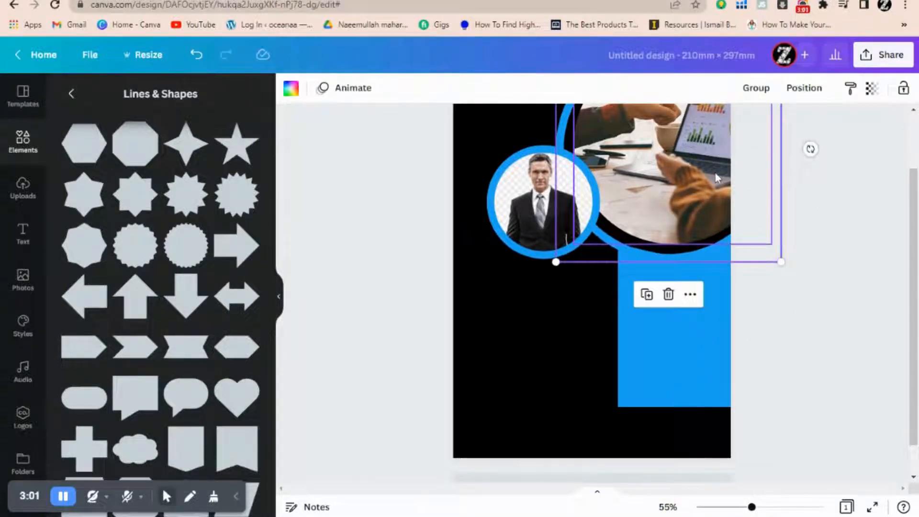
left_click(805, 207)
right_click(653, 204)
left_click(840, 209)
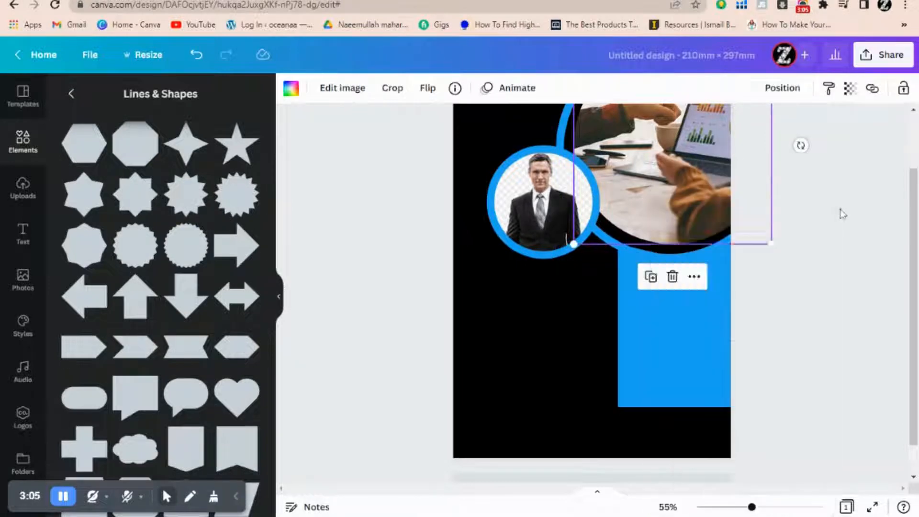
left_click_drag(841, 193, 675, 186)
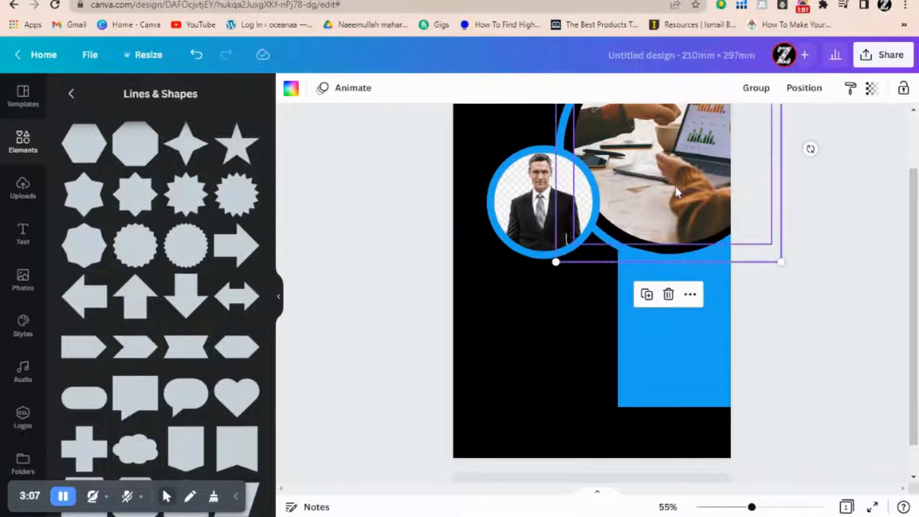
key("ctrl+g")
right_click(676, 186)
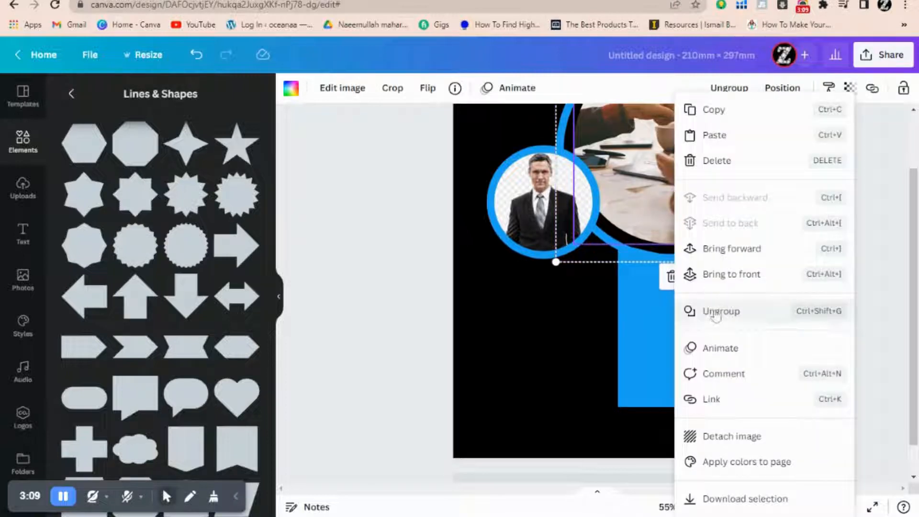
left_click(727, 276)
Step: Bring the small bordered portrait circle to the front, above the large ring
right_click(508, 216)
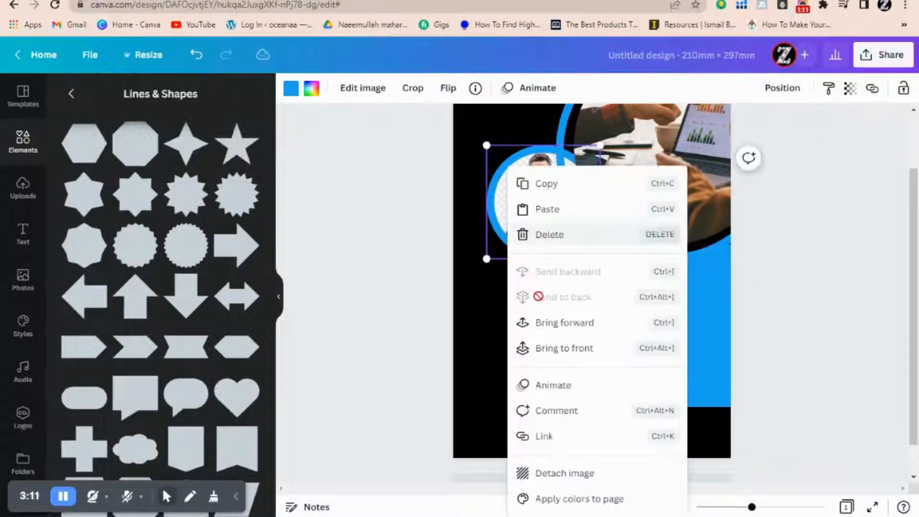
left_click(564, 348)
left_click(313, 283)
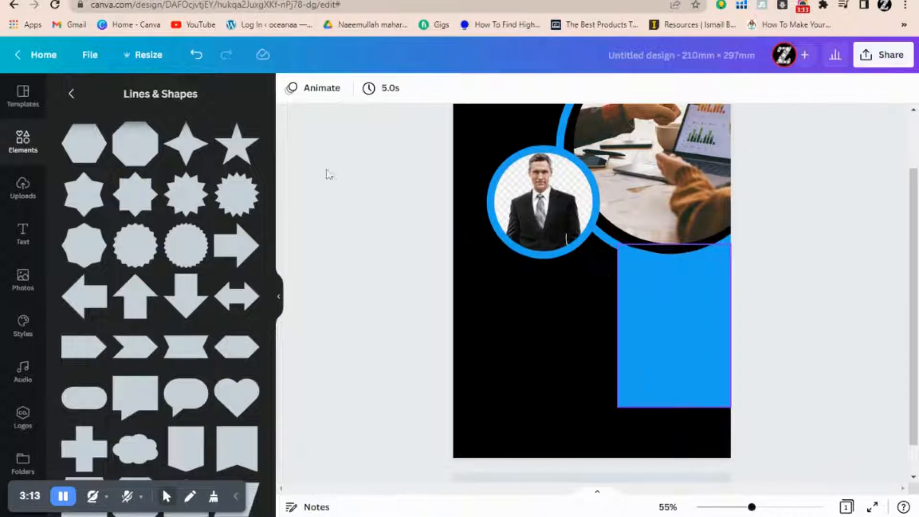
Step: Recolor the tall blue block with the custom dark navy #041D2B
left_click(653, 298)
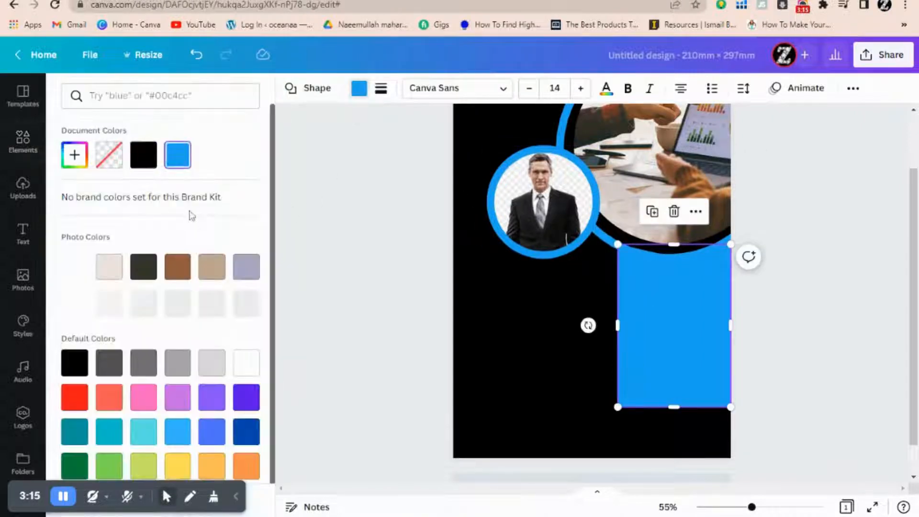
left_click(75, 155)
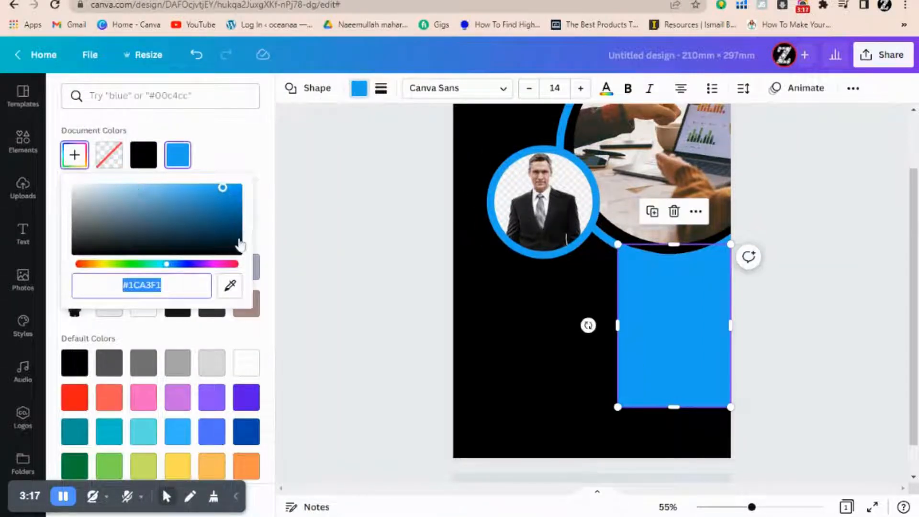
mouse_move(237, 241)
left_mouse_down()
mouse_move(234, 232)
mouse_move(222, 243)
mouse_move(206, 235)
mouse_move(230, 245)
left_mouse_up()
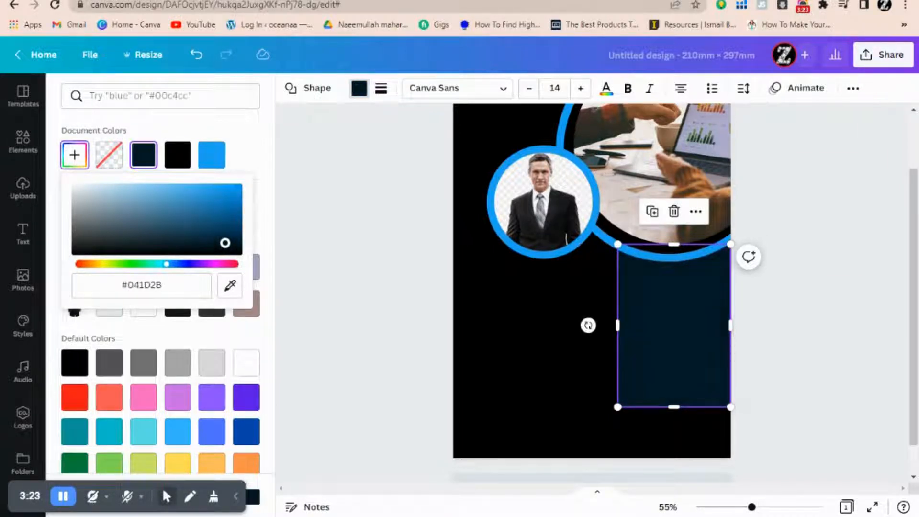
left_click(364, 248)
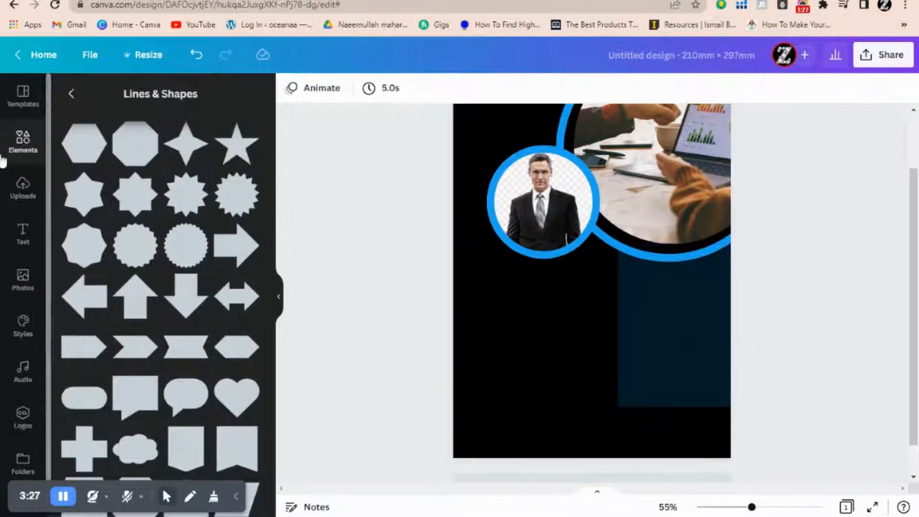
Step: Add a heading reading "YOUR DIGITAL BUSINESS", with each word on its own line
left_click(20, 231)
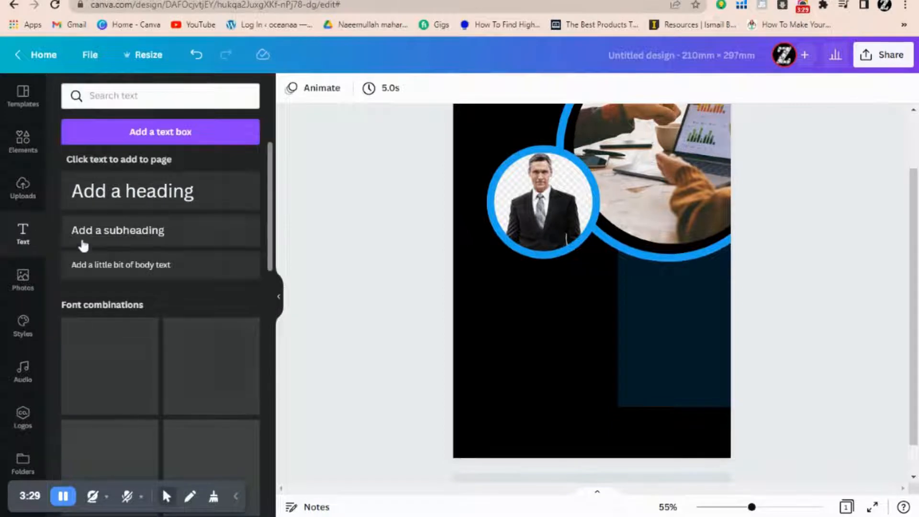
left_click(90, 203)
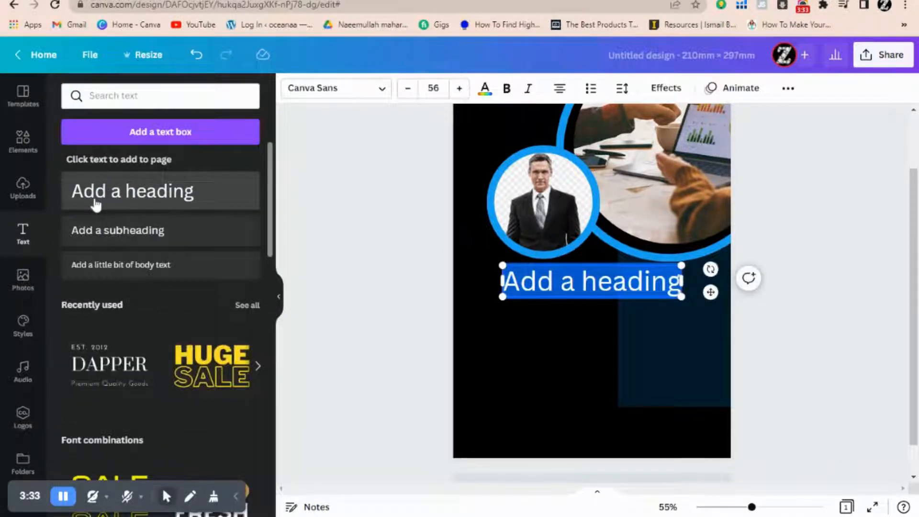
type("Y")
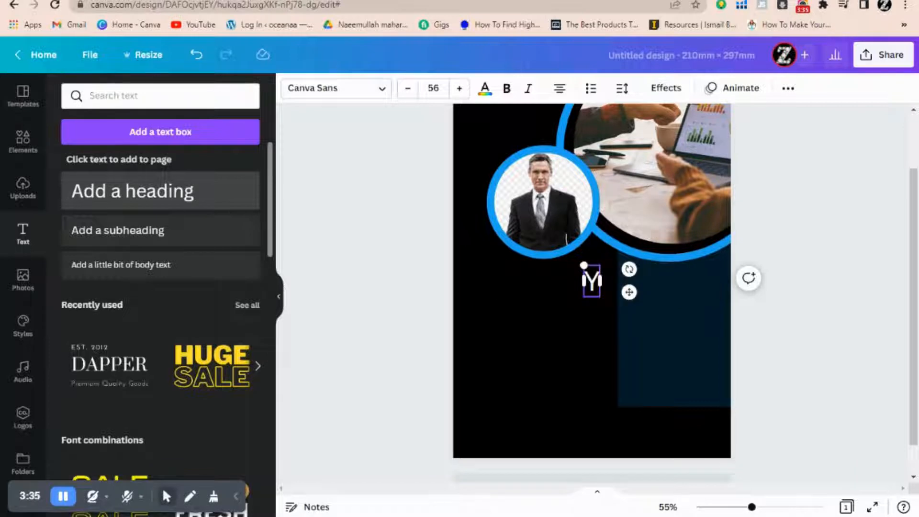
type("OUR")
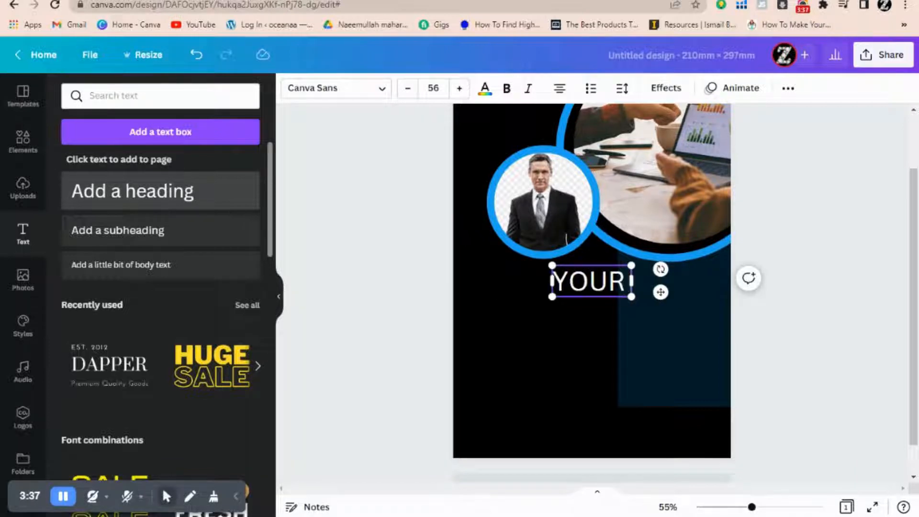
key("Return")
type("D")
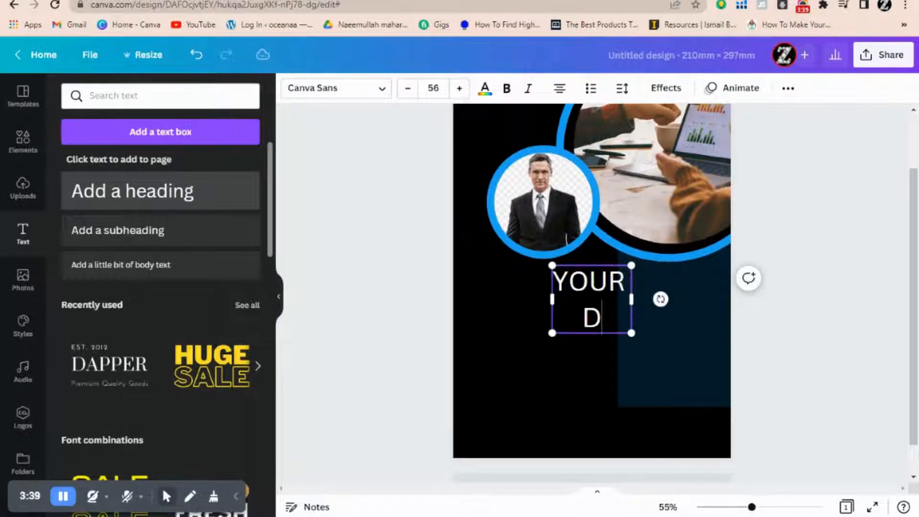
type("IGITAL B")
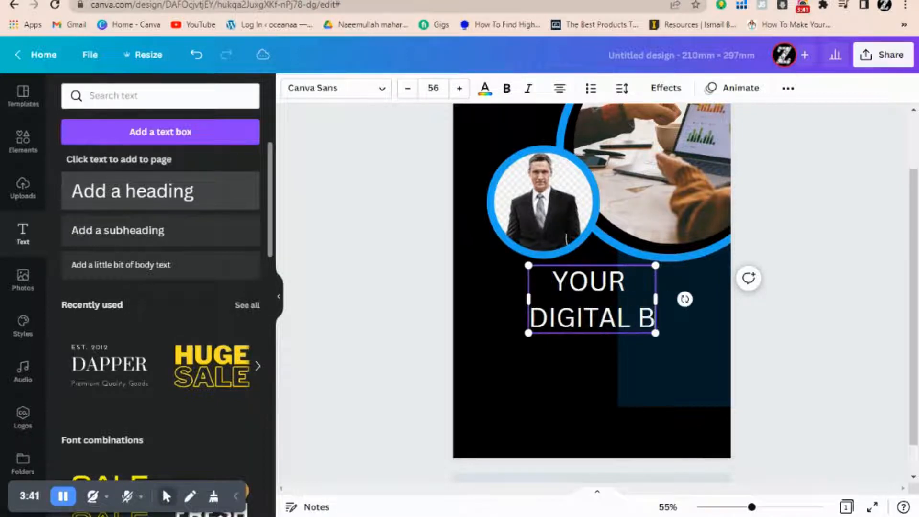
type("USINESS")
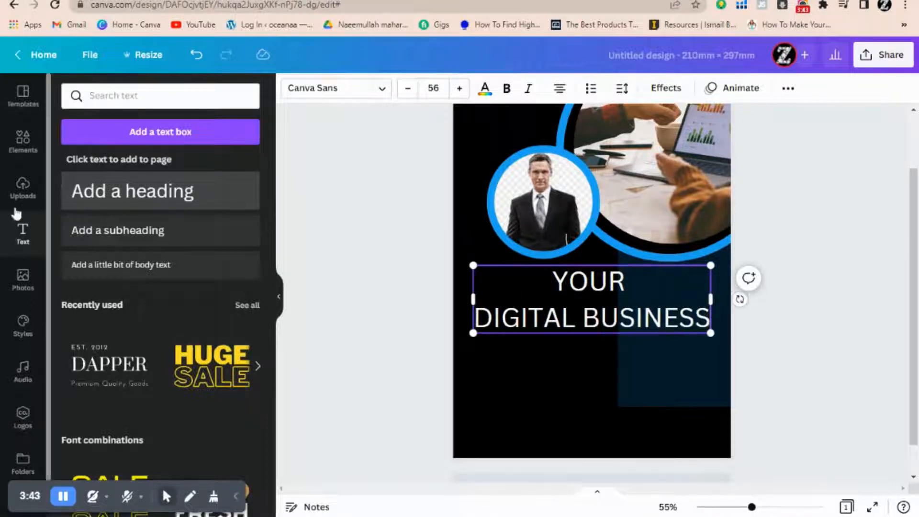
left_click(575, 318)
key("Return")
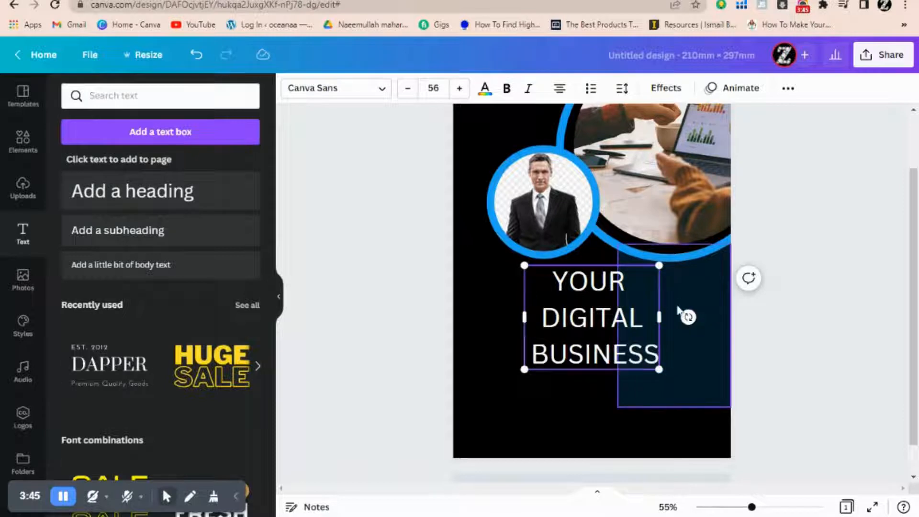
left_click(491, 311)
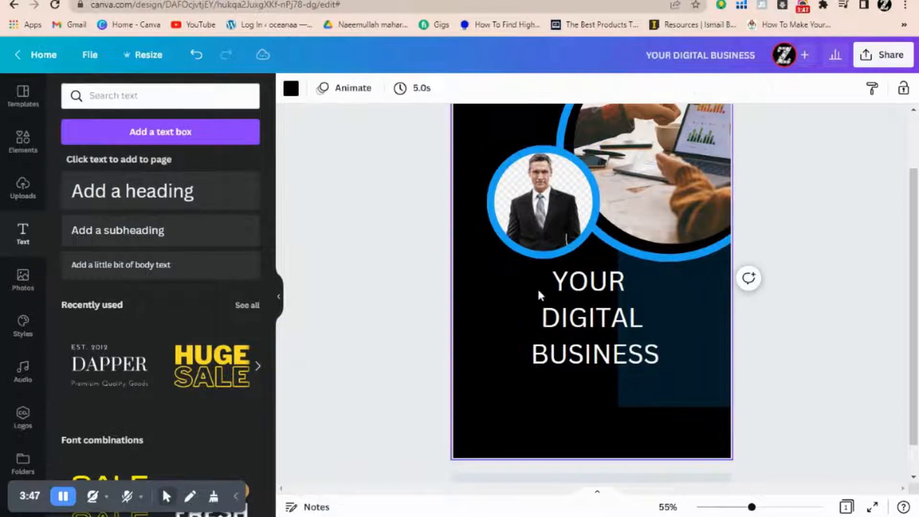
Step: Left-align the text of the "YOUR DIGITAL BUSINESS" heading
left_click(539, 287)
left_click(568, 89)
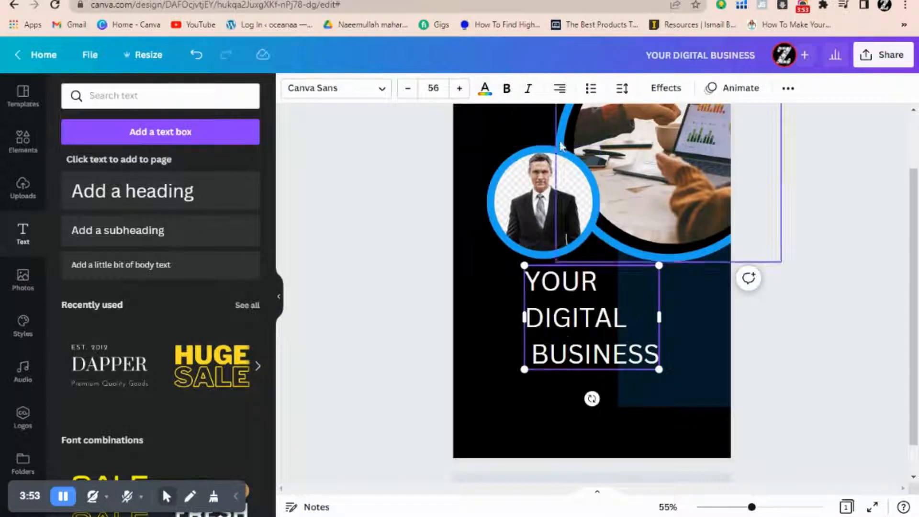
left_click(561, 91)
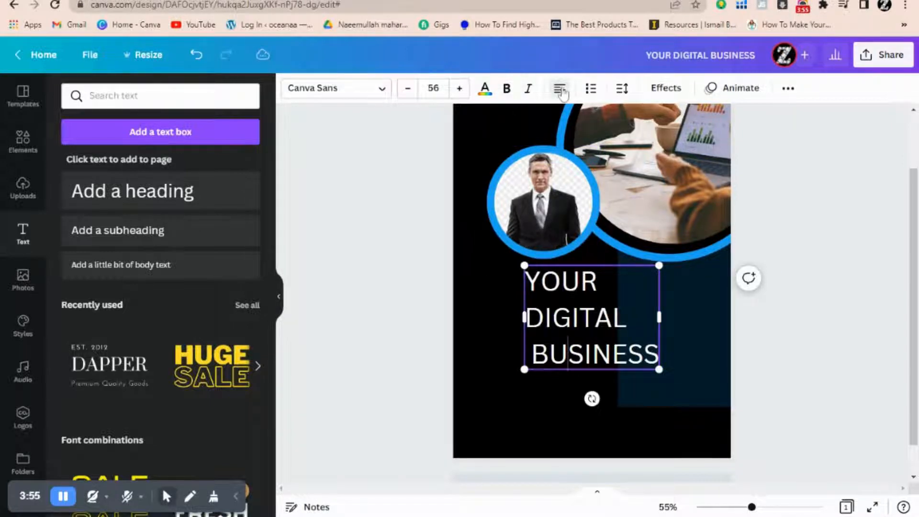
left_click(486, 358)
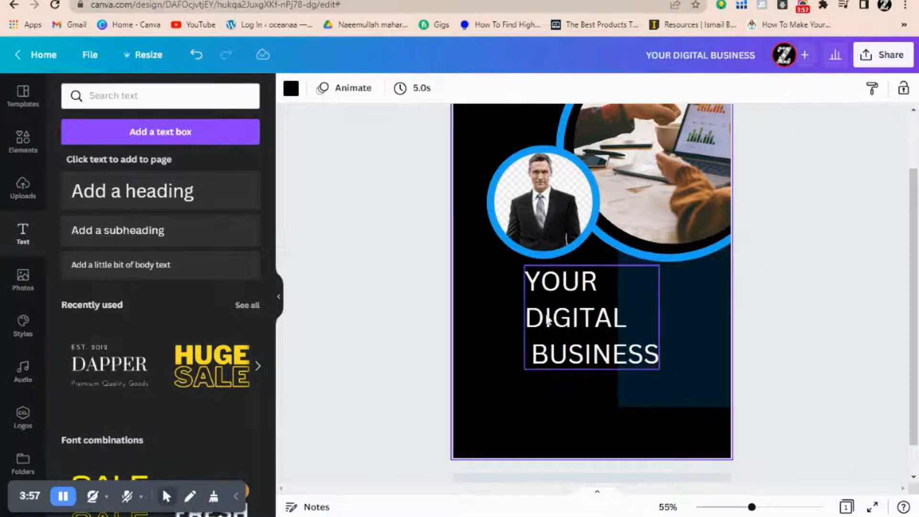
Step: Move the heading toward the page's left side and tighten its line spacing to 0.93
left_click_drag(556, 317, 514, 314)
left_click(630, 90)
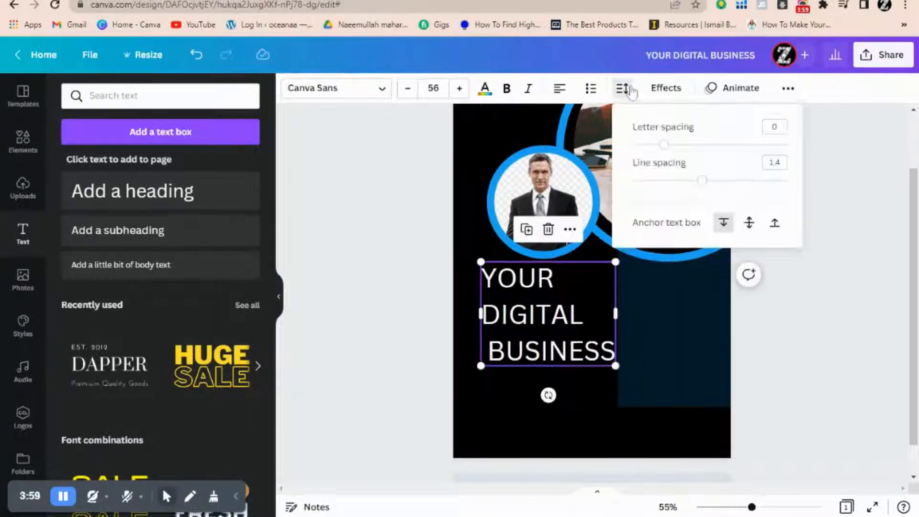
left_click_drag(696, 189, 668, 192)
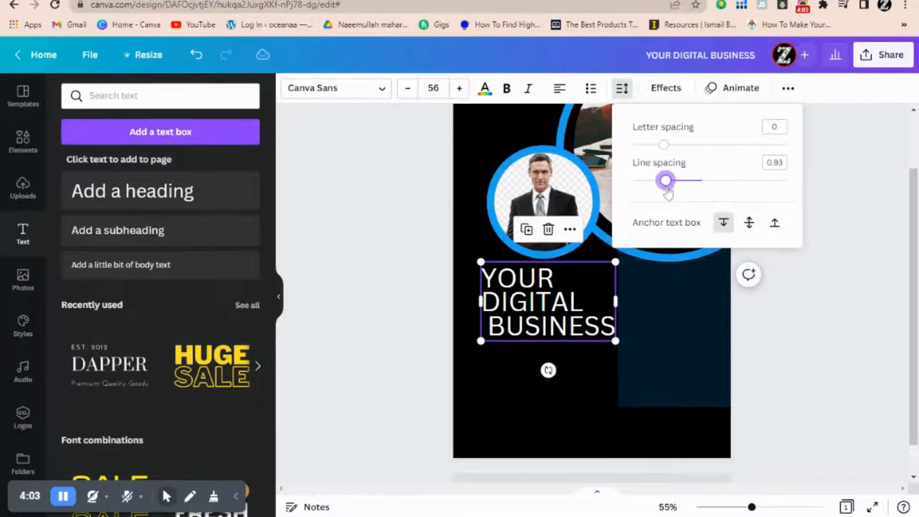
left_click(404, 295)
Step: Shrink the heading to font size 46.1 and position it just below the small portrait circle, near the page's left edge
left_click(499, 282)
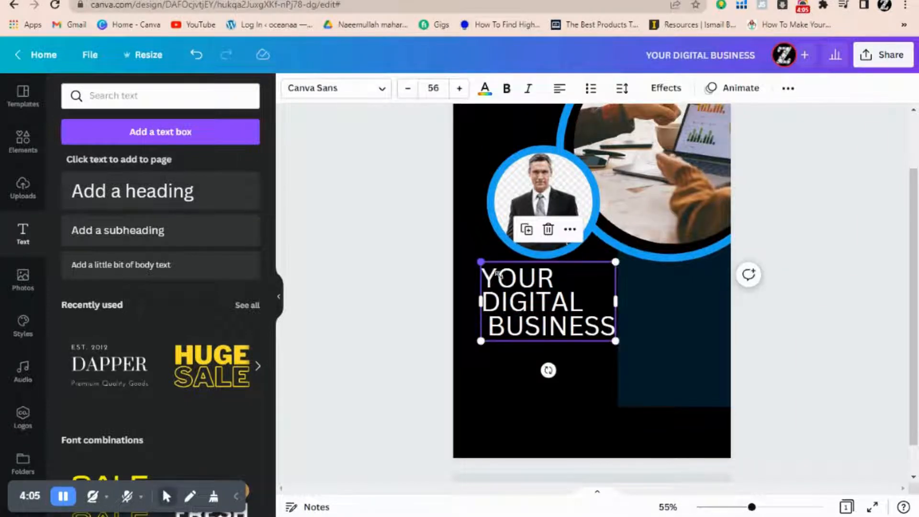
left_click_drag(481, 262, 506, 276)
left_click_drag(535, 306, 511, 293)
left_click(495, 301)
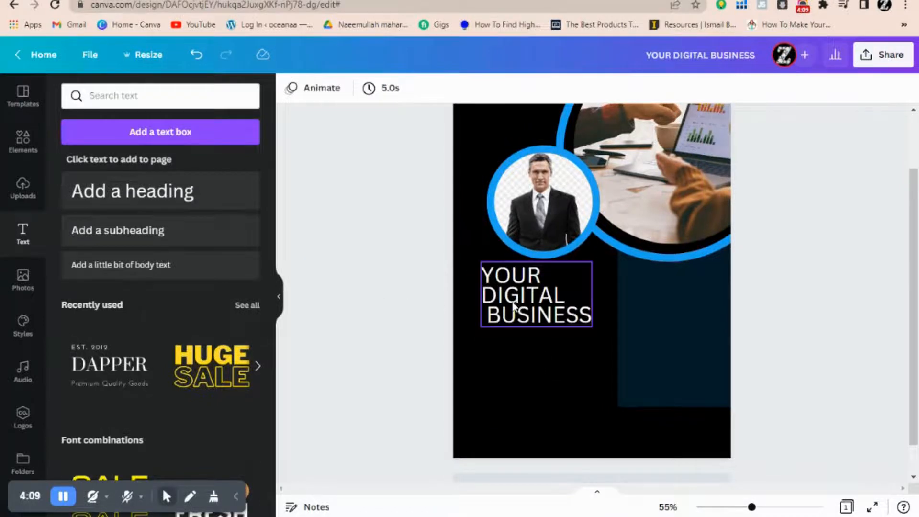
left_click_drag(519, 307, 514, 306)
Step: Color the word "DIGITAL" in the heading with the document's bright blue
double_click(517, 295)
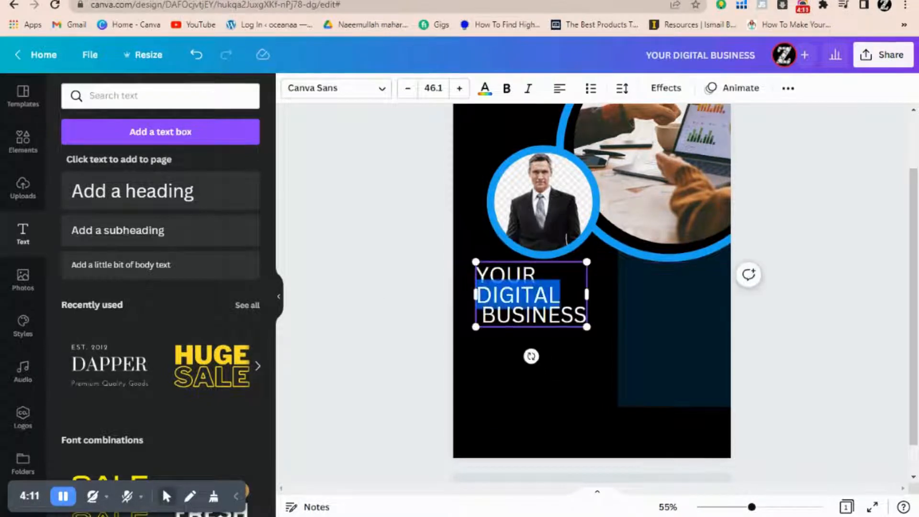
left_click(485, 88)
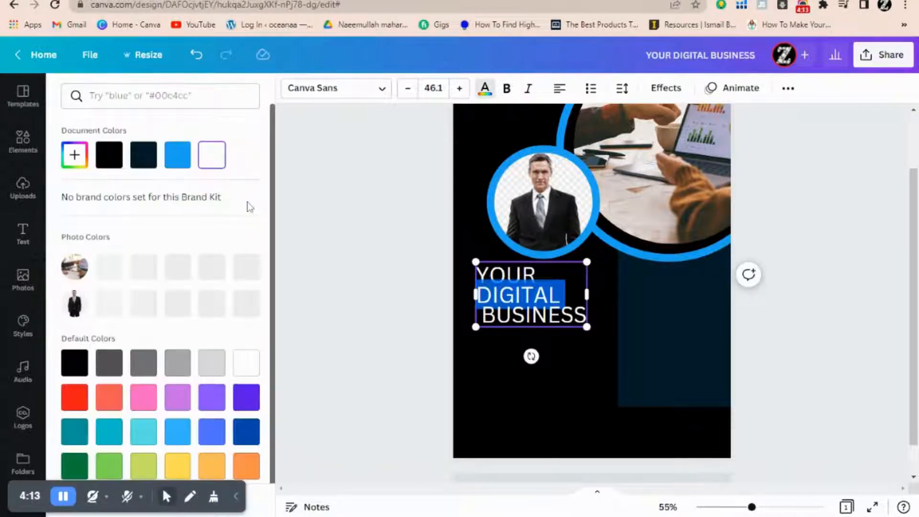
left_click(418, 262)
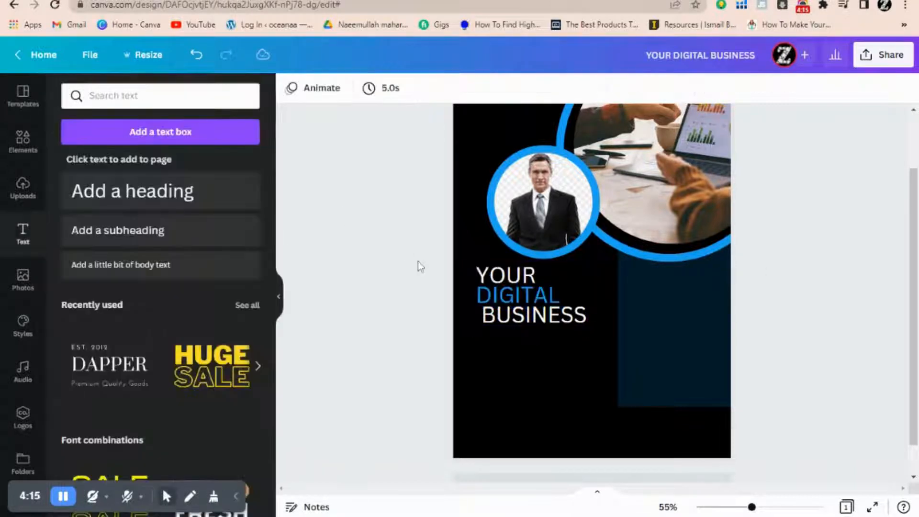
Step: Set the font of the "YOUR DIGITAL BUSINESS" heading to Montserrat Classic
left_click(556, 275)
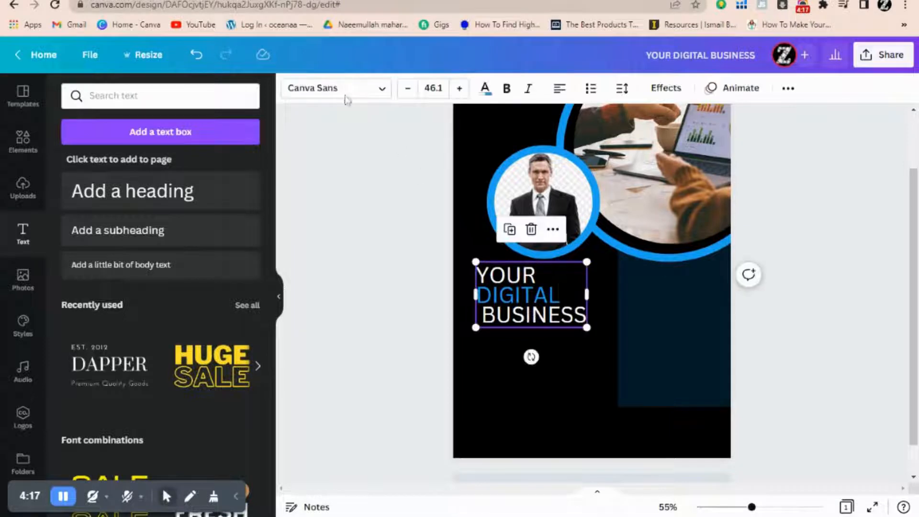
left_click(336, 88)
left_click(160, 96)
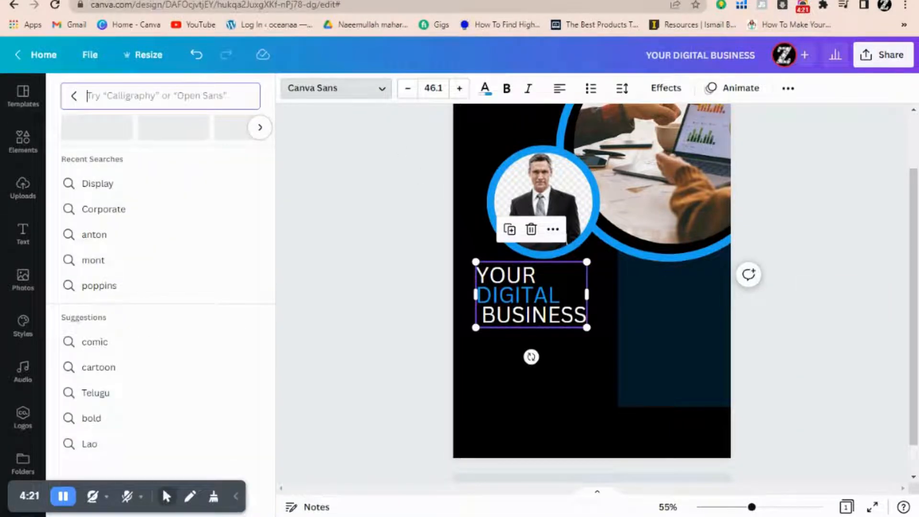
type("montse")
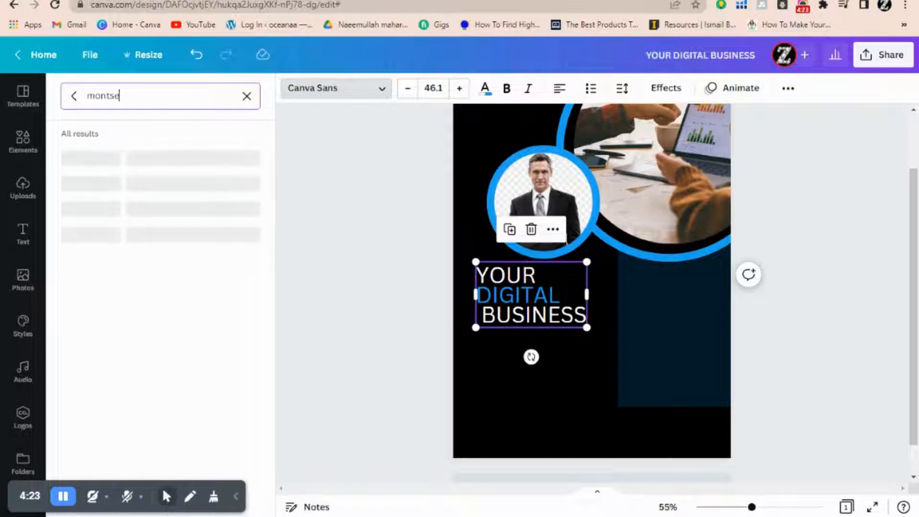
type("rrat")
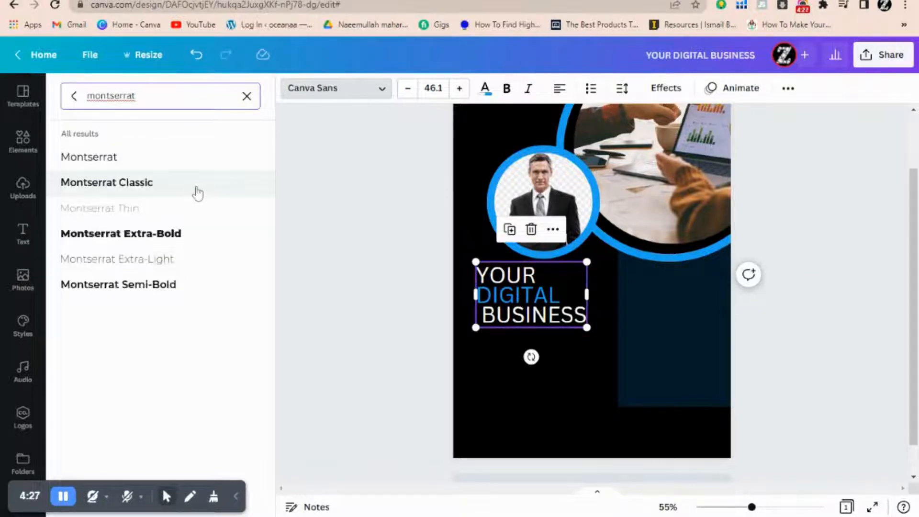
left_click(198, 193)
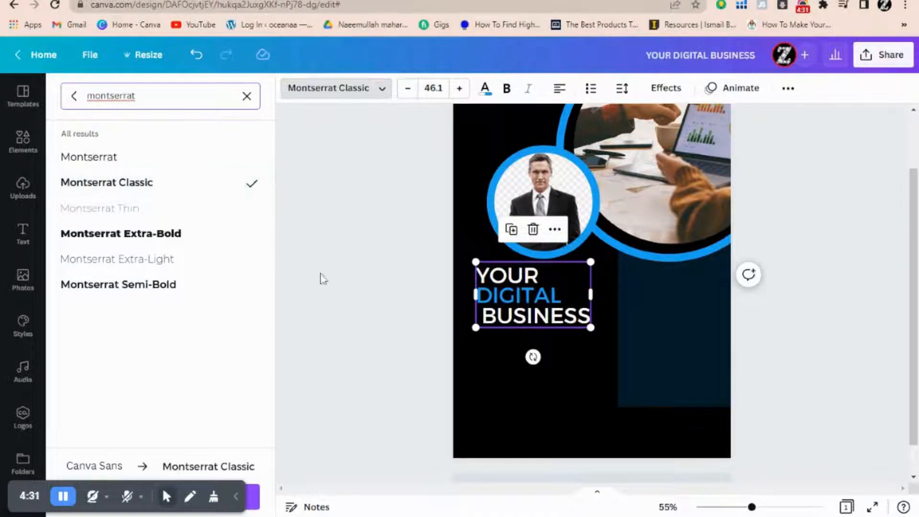
Step: Remove the leading space before "BUSINESS" so the heading's three lines start flush
left_click(485, 321)
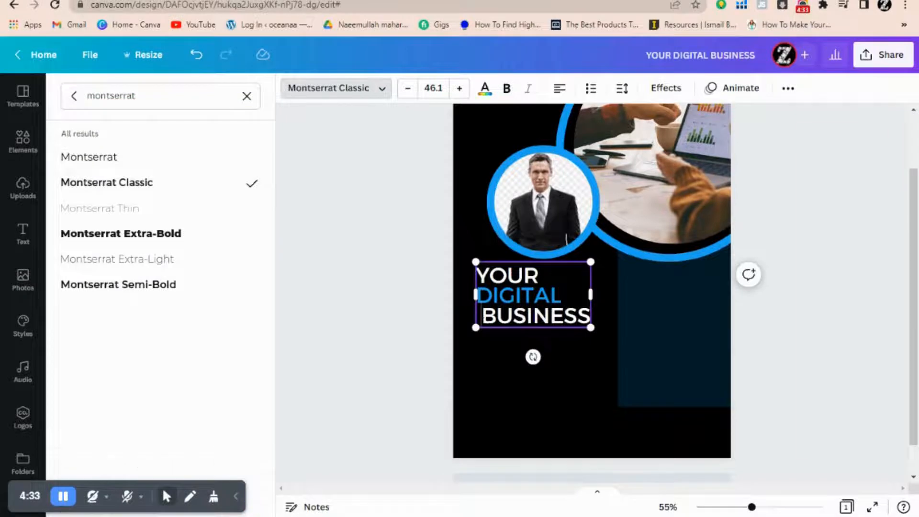
key("BackSpace")
left_click(436, 314)
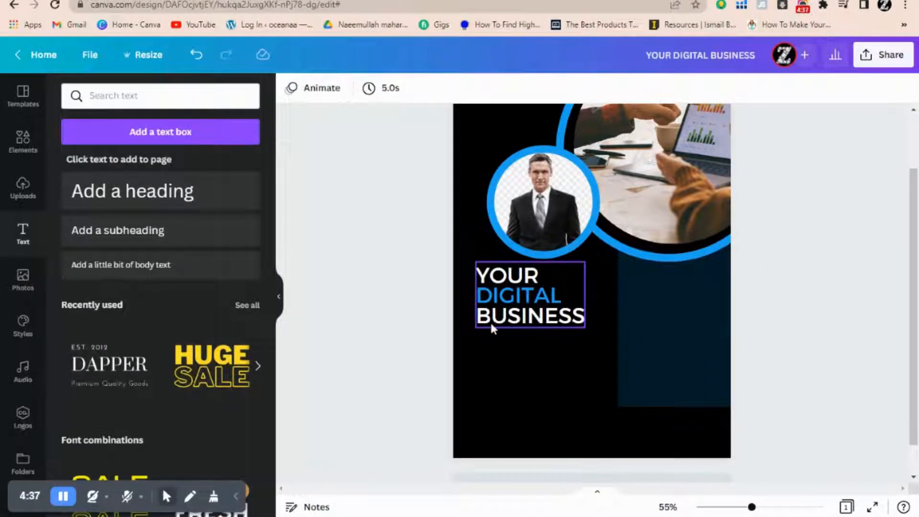
Step: Add a new heading reading "ABOUT COMPANY" split over two lines
left_click(143, 200)
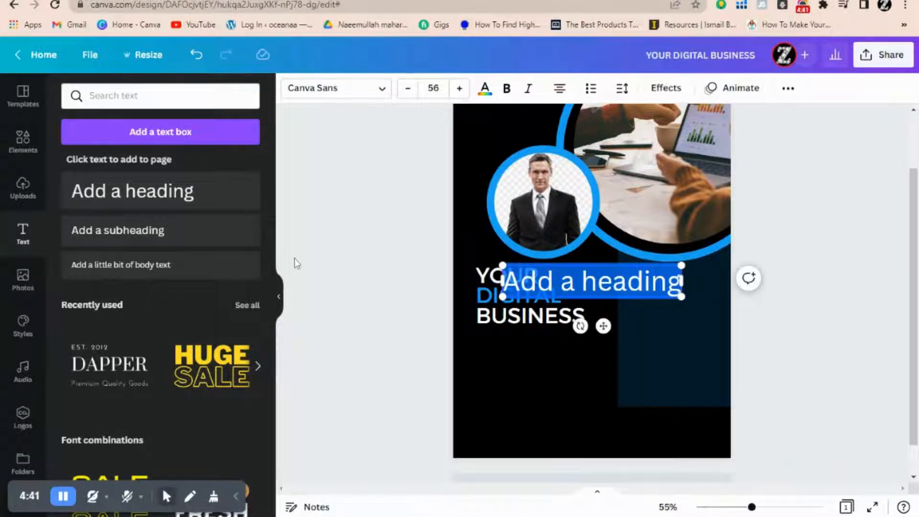
type("A")
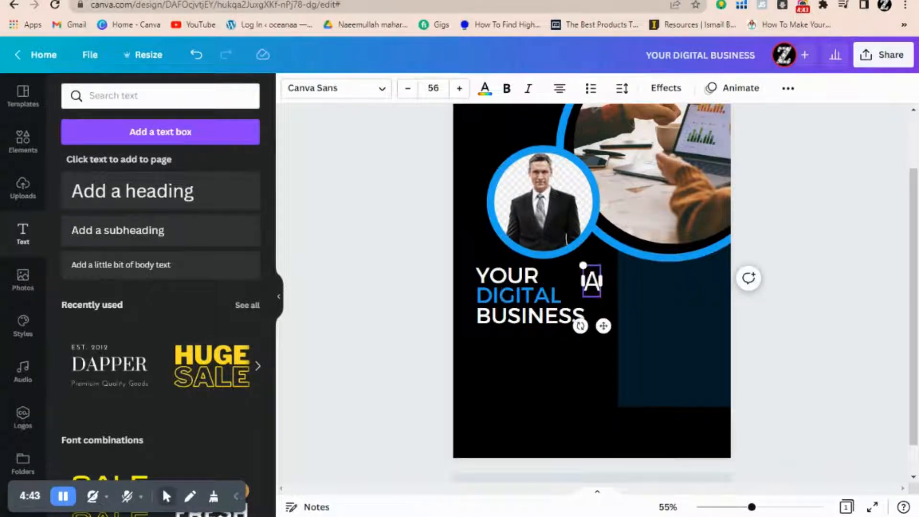
type("BOUT")
key("Return")
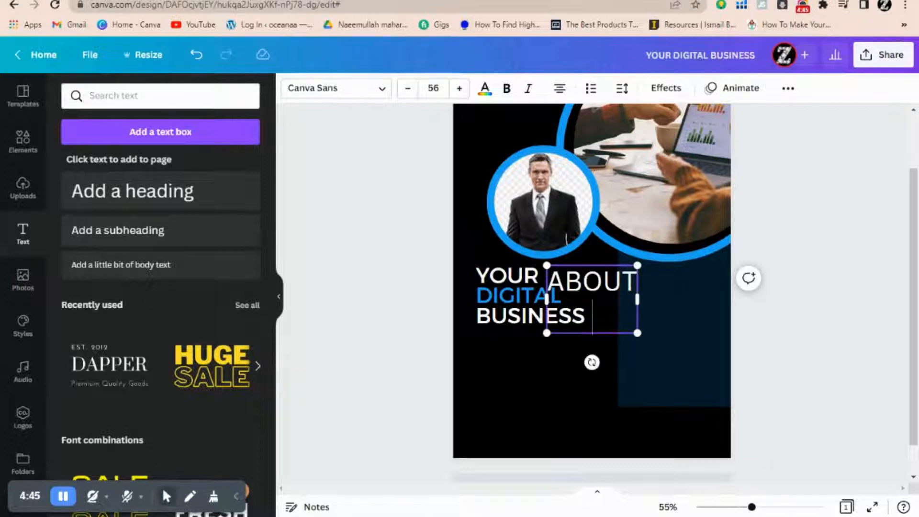
type("COMPANY")
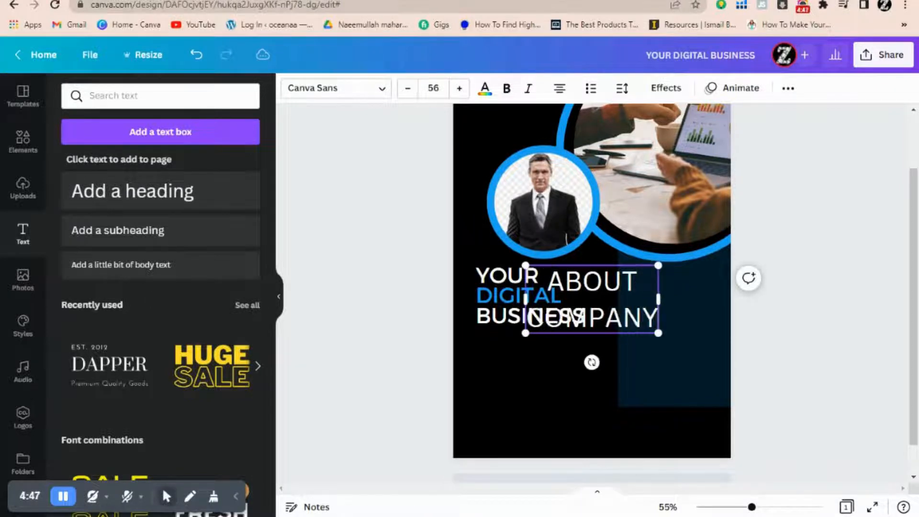
left_click(444, 363)
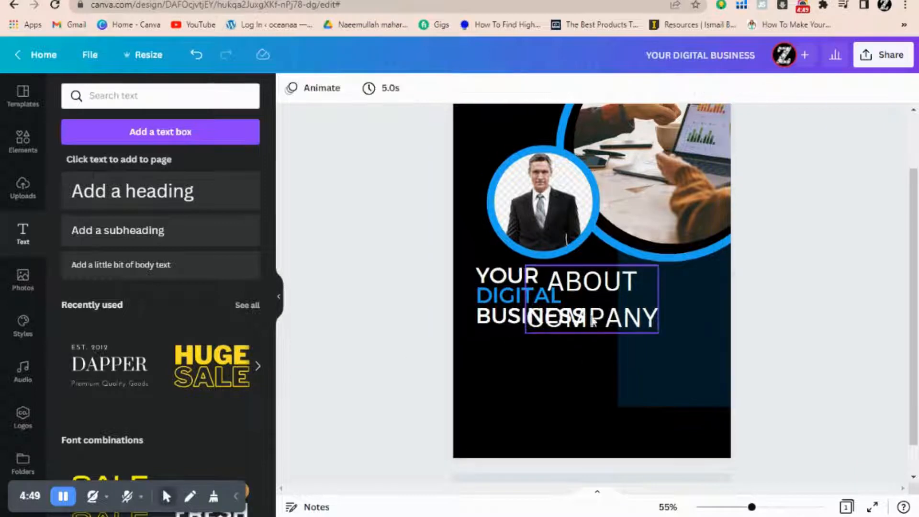
Step: Move the "ABOUT COMPANY" heading over the dark navy block and left-align its text
left_click_drag(550, 297, 625, 311)
left_click(624, 310)
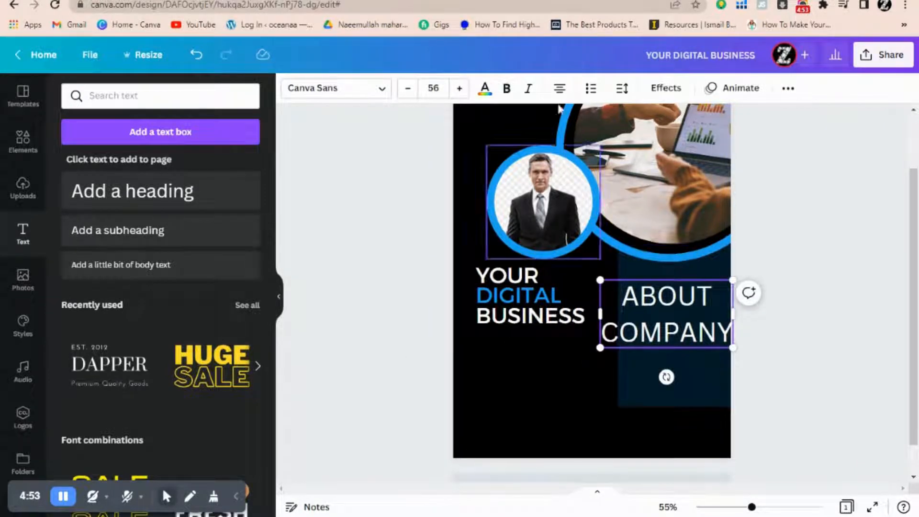
left_click(557, 89)
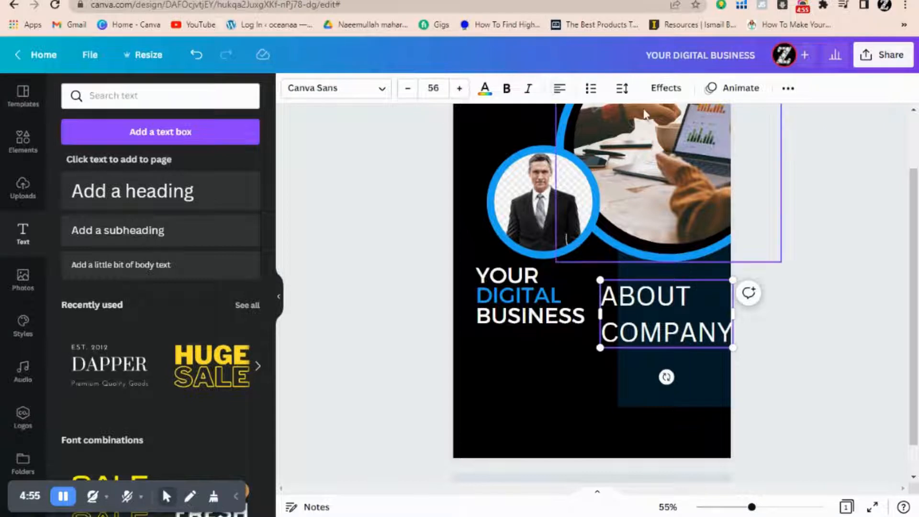
Step: Tighten the line spacing of the "ABOUT COMPANY" heading
left_click(622, 88)
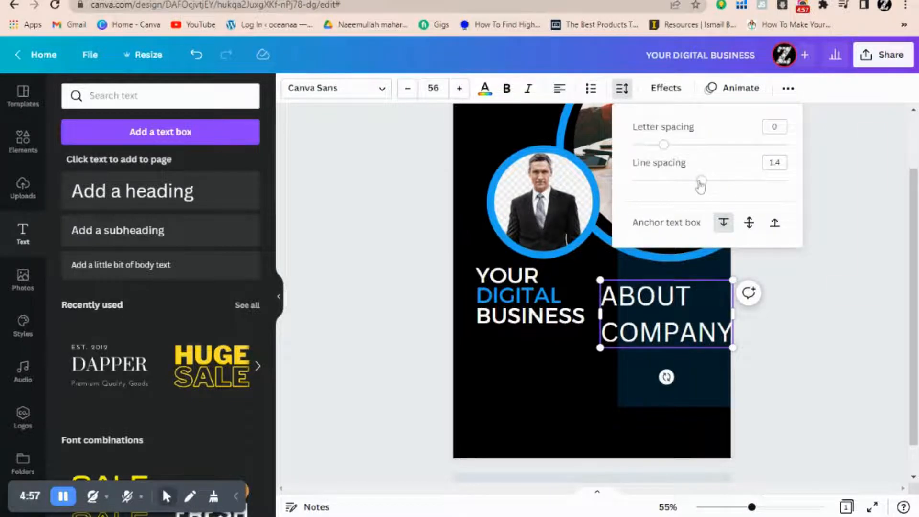
left_click_drag(701, 181, 659, 188)
left_click(774, 331)
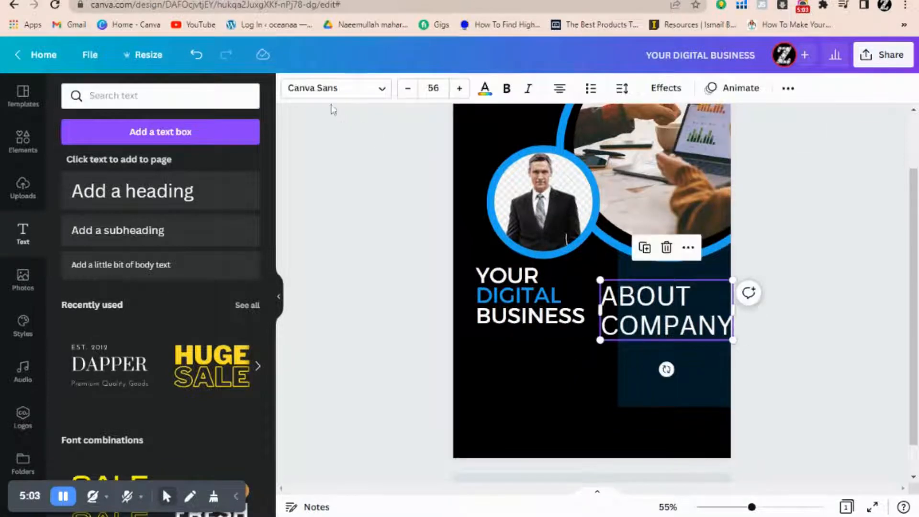
Step: Set the font of the "ABOUT COMPANY" heading to Quicksand
left_click(161, 96)
type("montserrat")
key("Return")
key("ctrl+a")
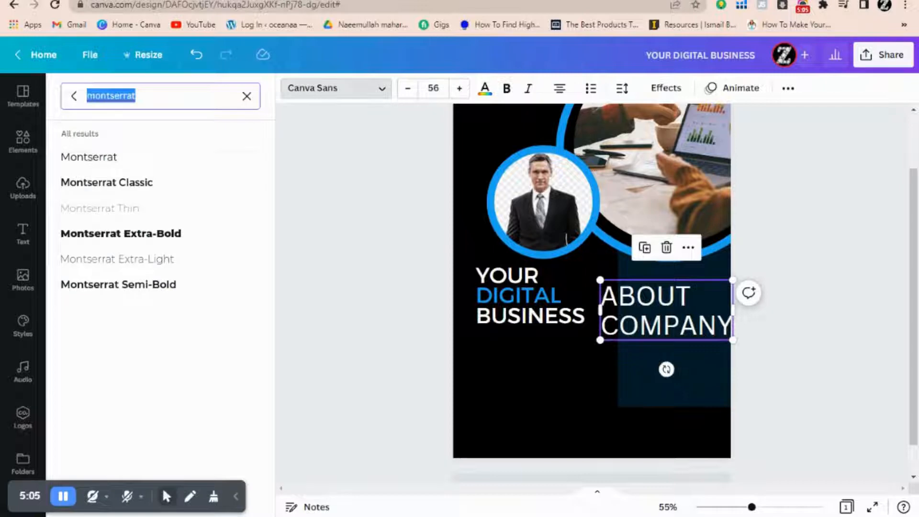
type("Quic")
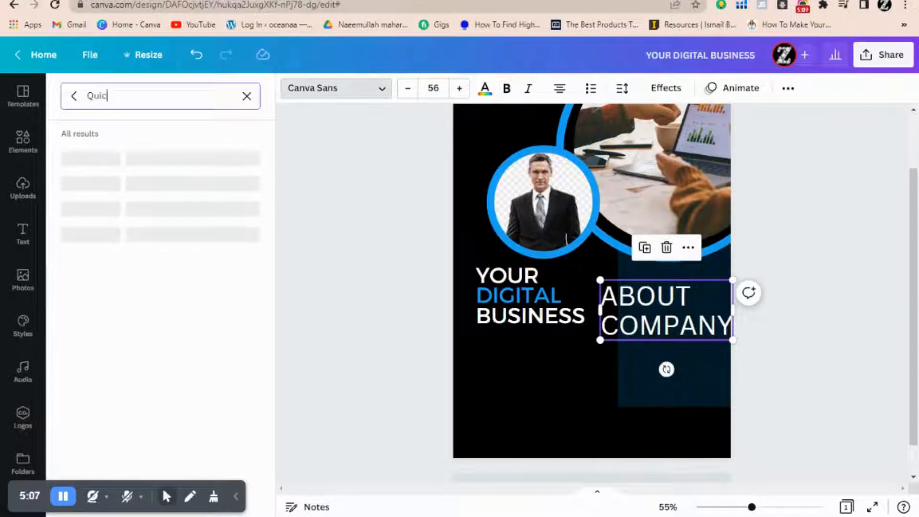
type("ksand")
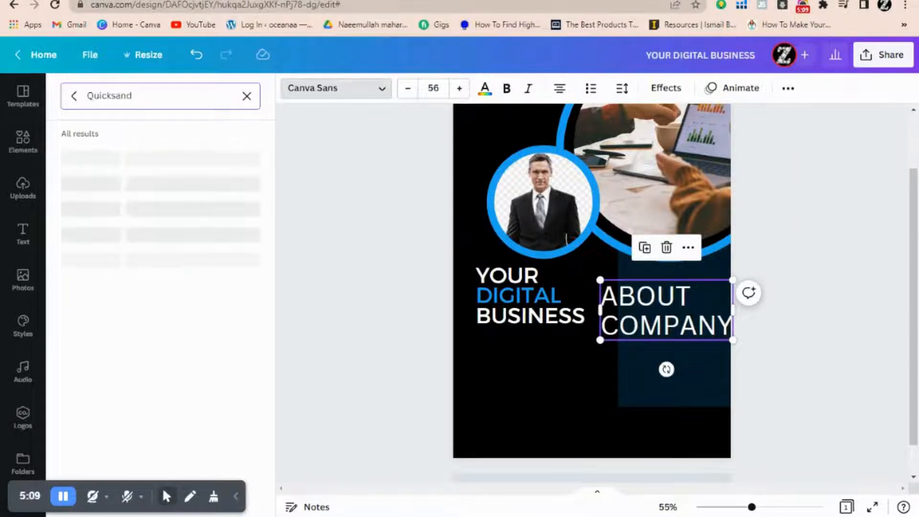
left_click(176, 165)
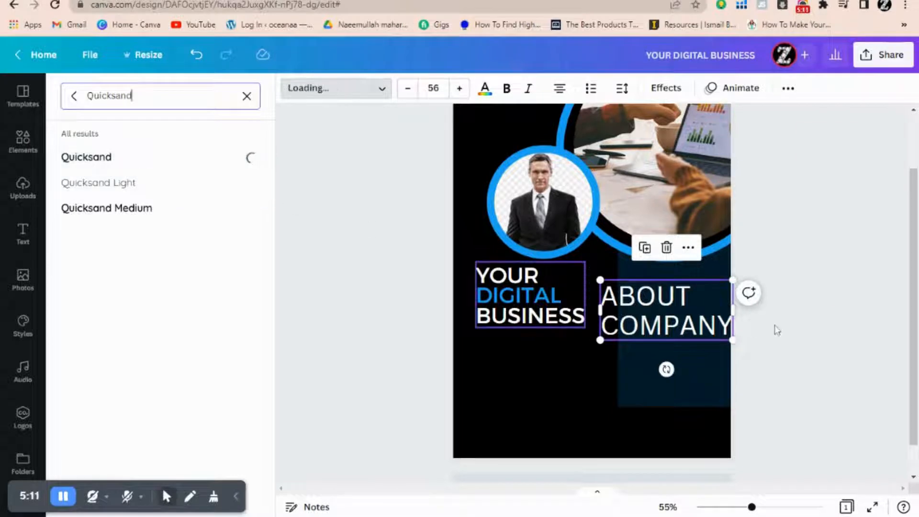
left_click(749, 358)
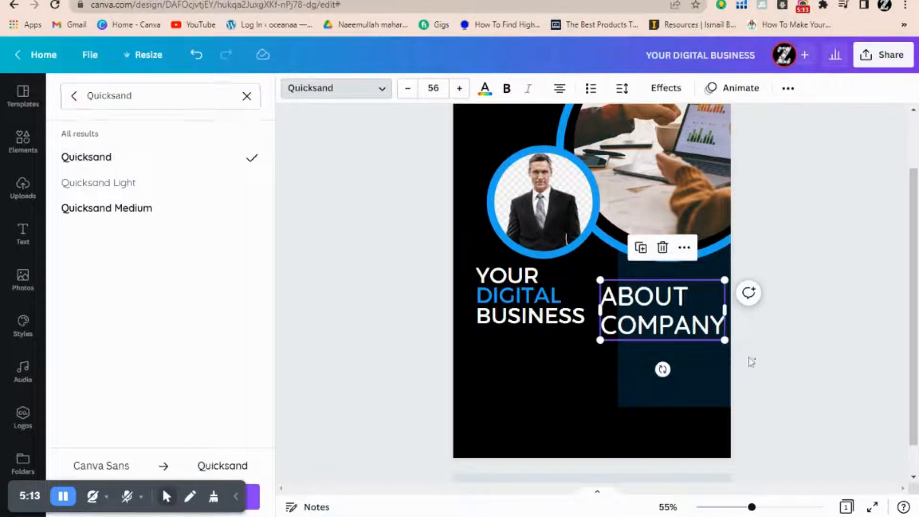
Step: Color the word "COMPANY" with the document's bright blue
double_click(678, 330)
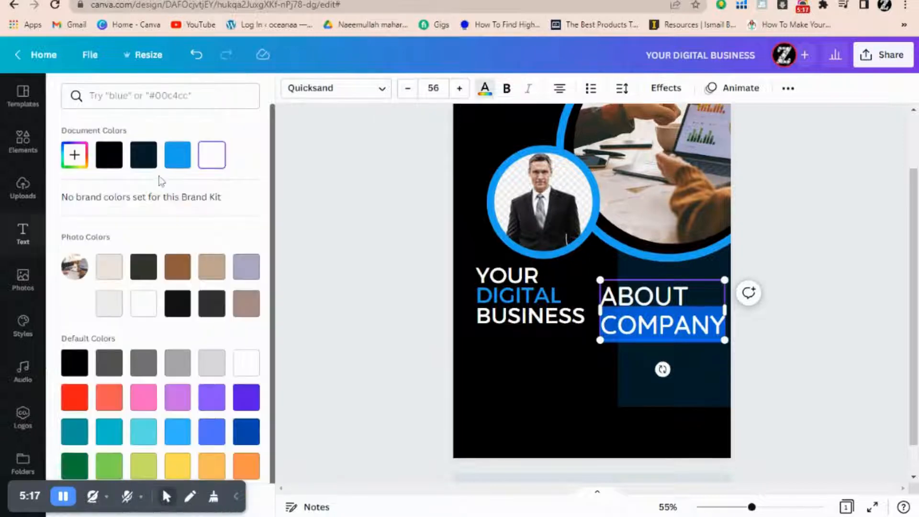
left_click(178, 156)
left_click(766, 364)
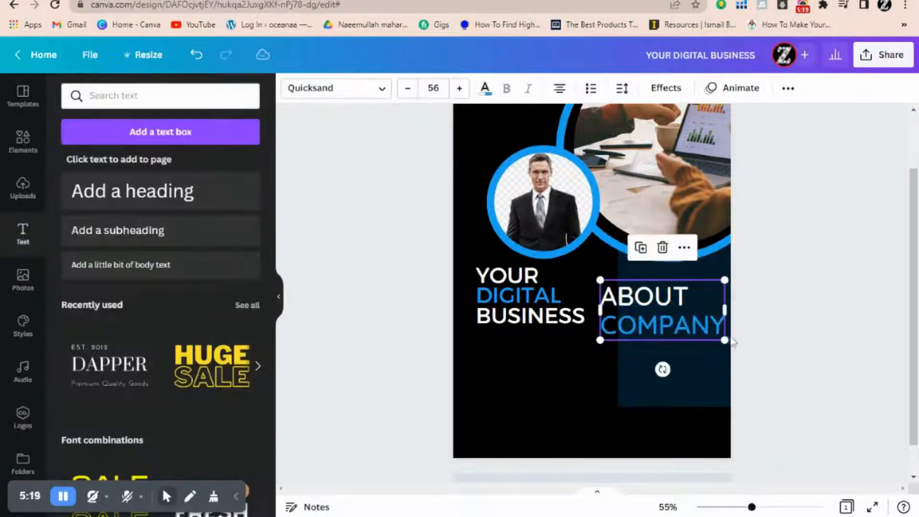
Step: Shrink the "ABOUT COMPANY" heading to font size 22.8 near the navy block's upper edge and slightly enlarge the word "COMPANY"
left_click_drag(599, 278, 664, 292)
left_click(782, 344)
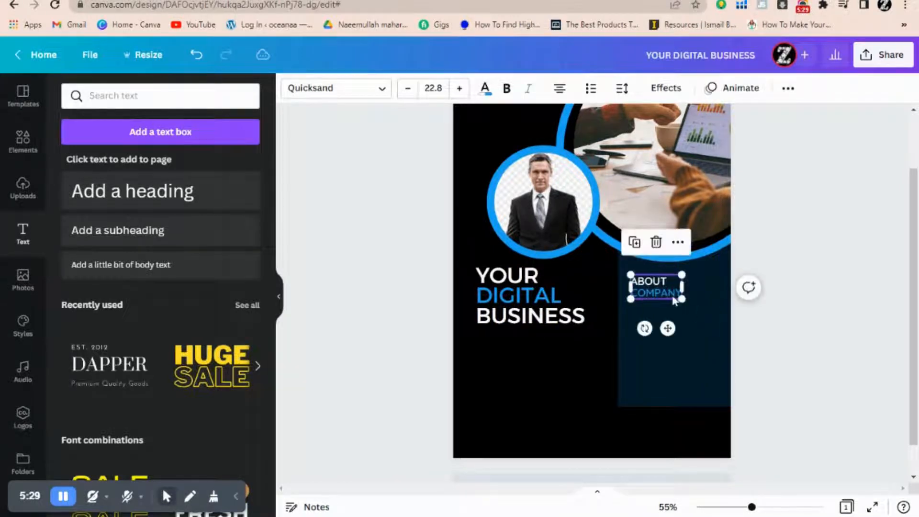
double_click(673, 298)
left_click(460, 89)
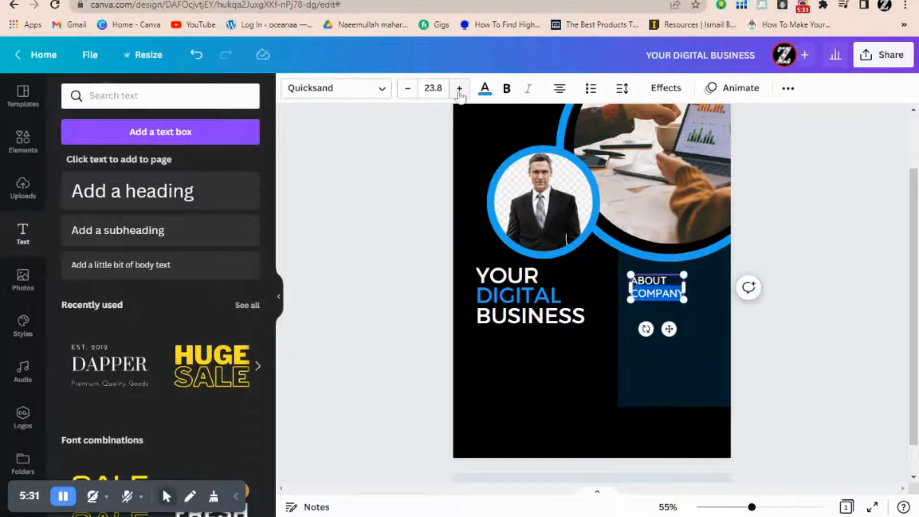
left_click(459, 89)
left_click(459, 89)
left_click(797, 339)
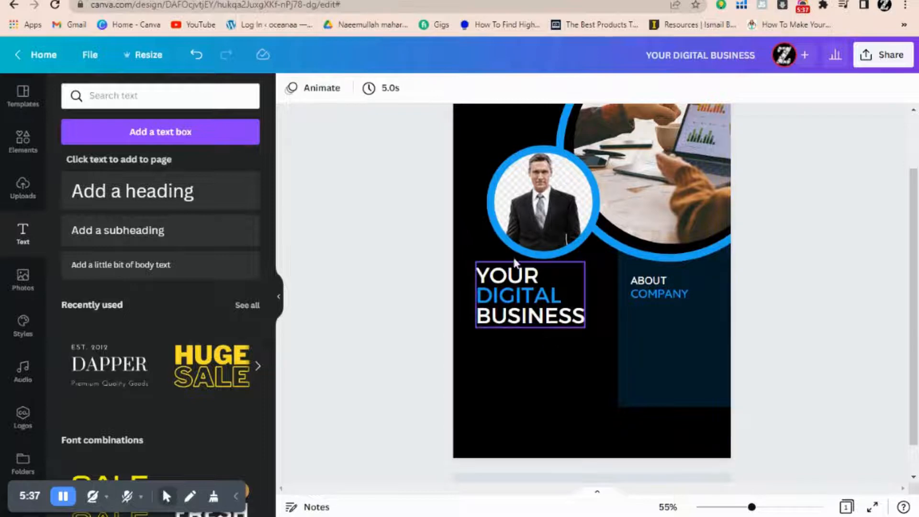
Step: Copy the topmost lorem ipsum paragraph from page 2 of the "Business flyer" design into the "YOUR DIGITAL BUSINESS" flyer
key("ctrl+Tab")
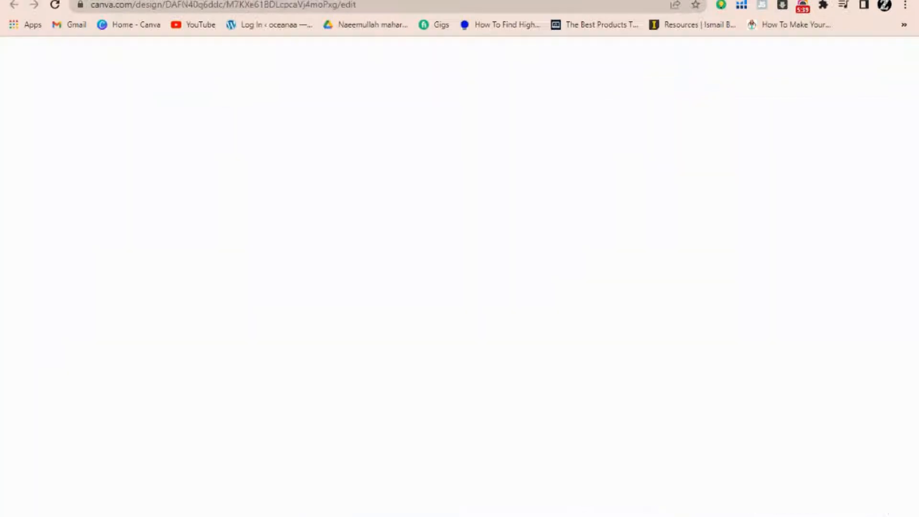
scroll(695, 318, "down", 7)
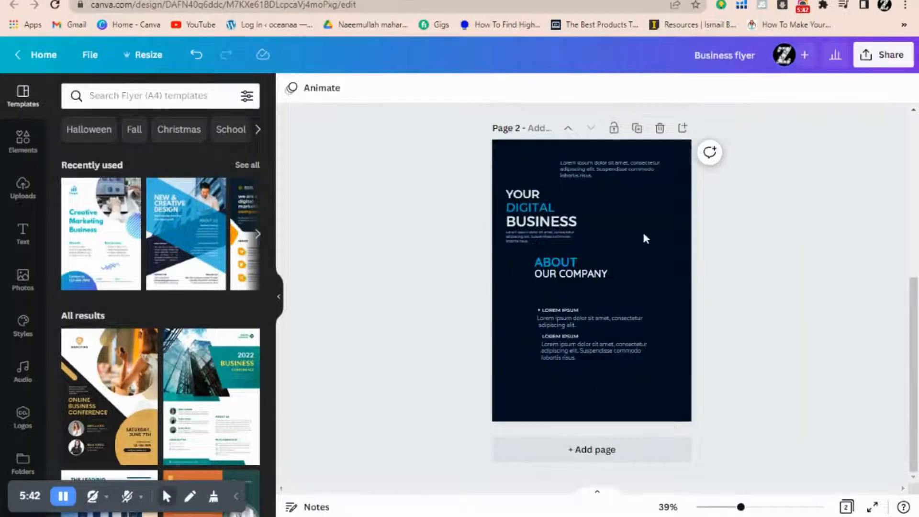
left_click(608, 178)
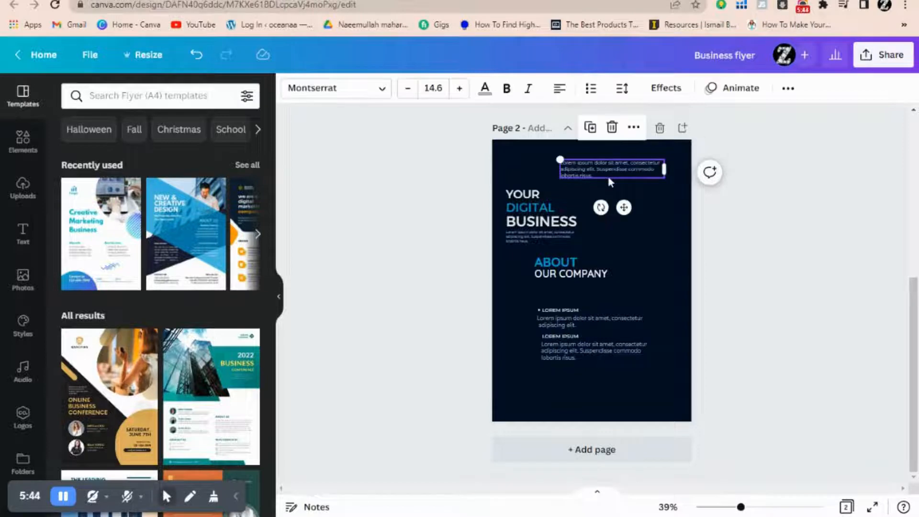
key("ctrl+Tab")
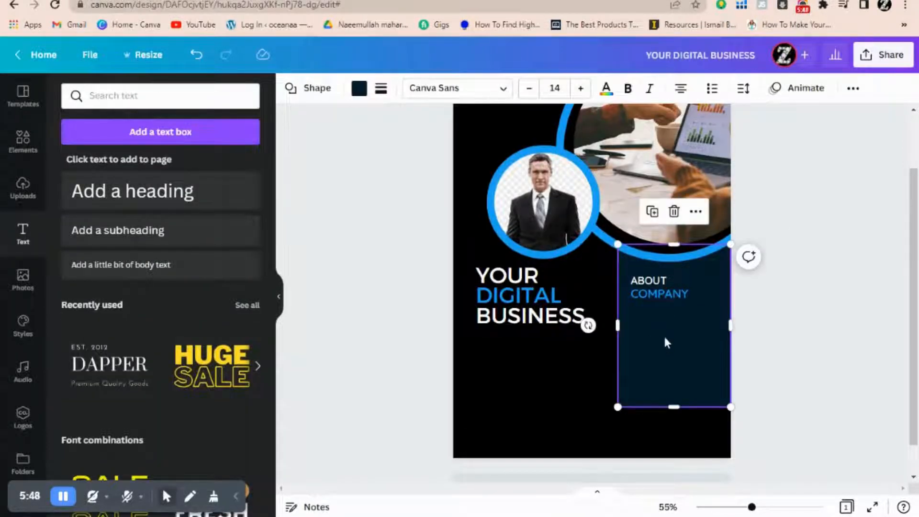
left_click(796, 345)
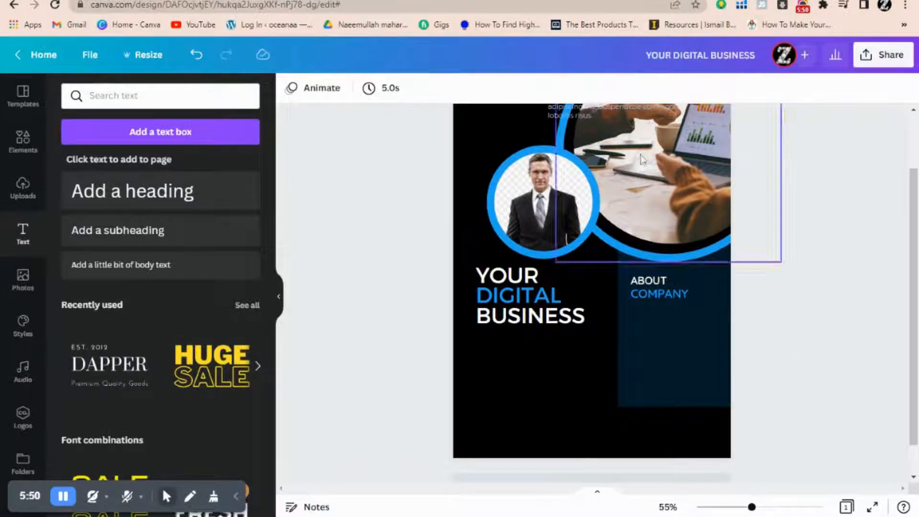
Step: Shrink the pasted paragraph to font size 9.3 beneath "COMPANY" and shift heading and paragraph slightly toward the navy block's left edge
left_click_drag(587, 275, 675, 312)
left_click(832, 375)
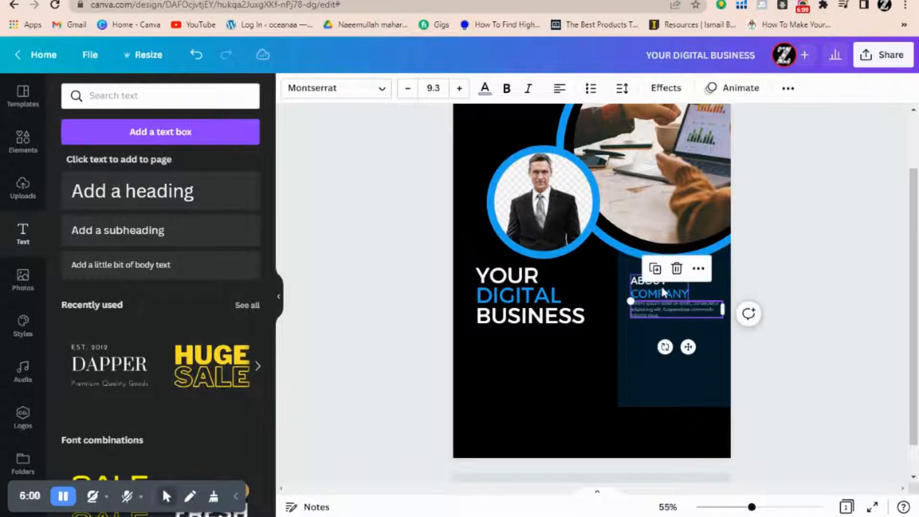
left_click(664, 292)
left_click(661, 312)
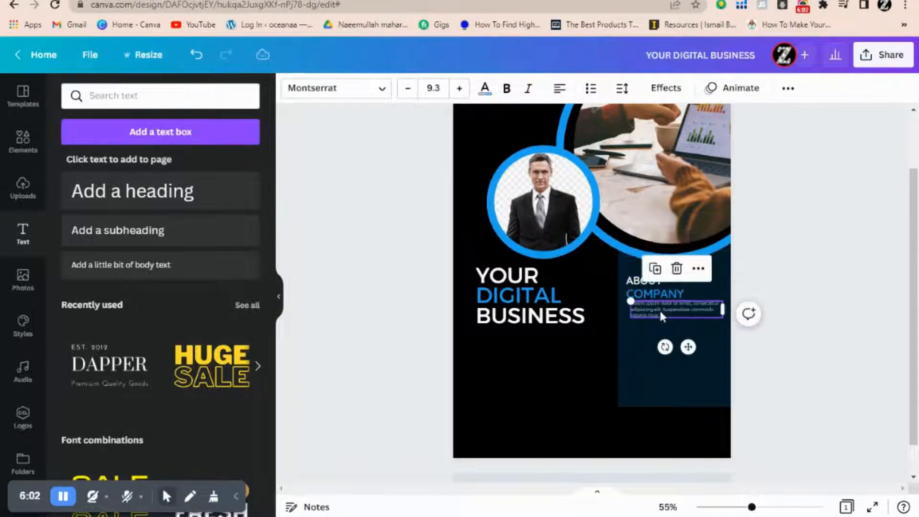
Step: Duplicate the lorem ipsum paragraph and place one copy directly below the word "BUSINESS"
left_click_drag(659, 312, 502, 334)
key("ctrl+d")
left_click(814, 348)
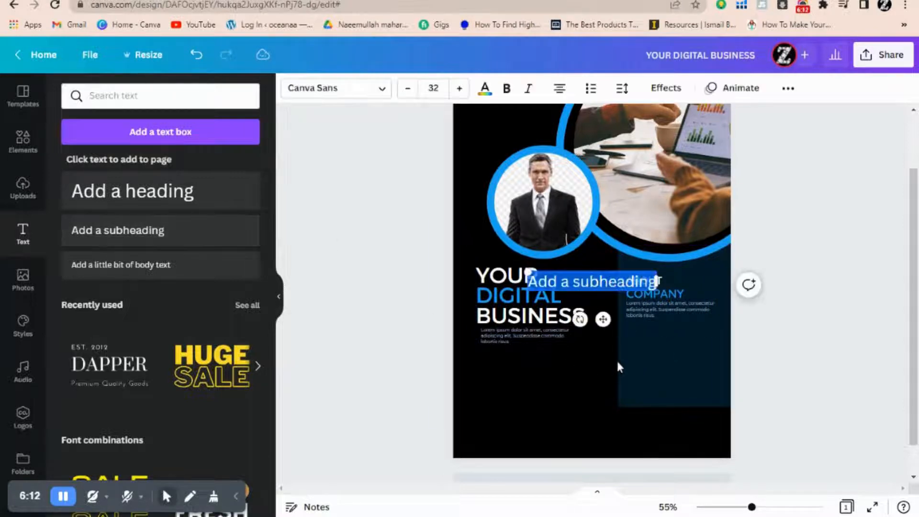
Step: Enter "LOREM IPSUM" in the new subheading, shrink it to font size 14.8 and place it beneath the "ABOUT COMPANY" paragraph
type("L")
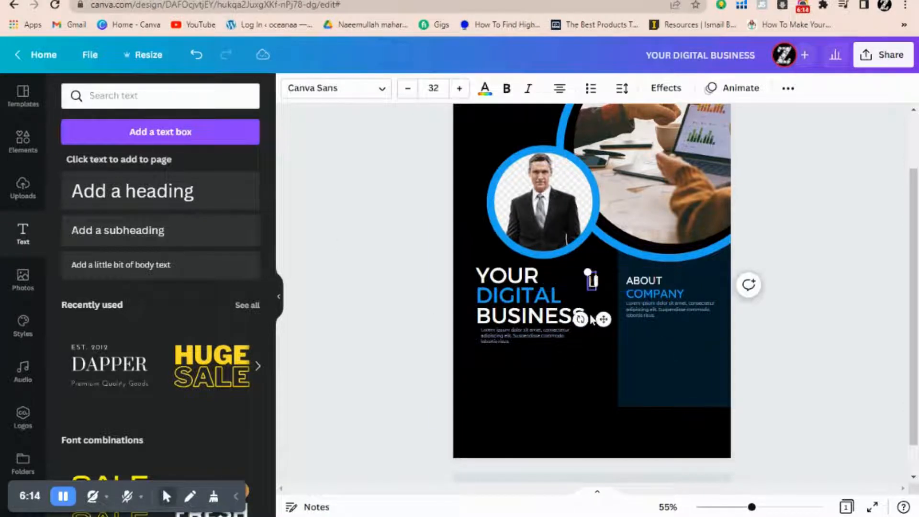
type("OREM IPSUM")
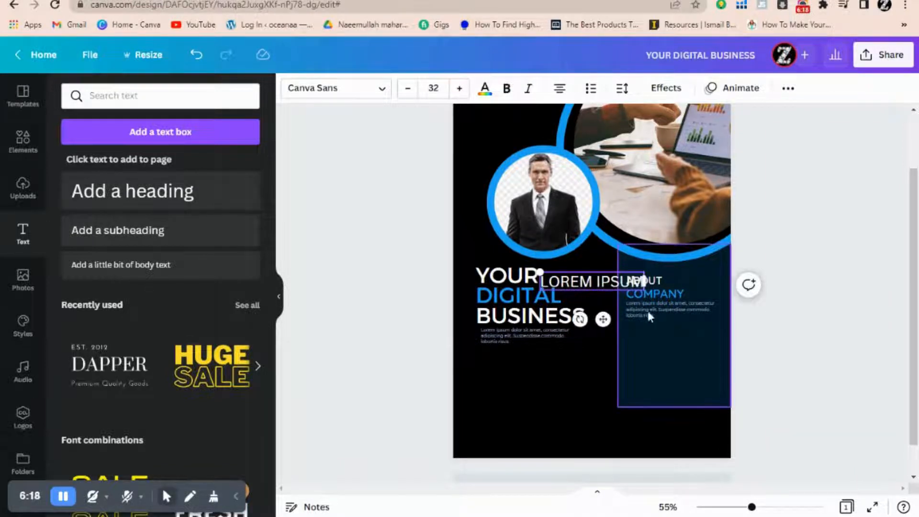
left_click(533, 388)
left_click_drag(597, 282, 656, 354)
left_click_drag(598, 341, 654, 354)
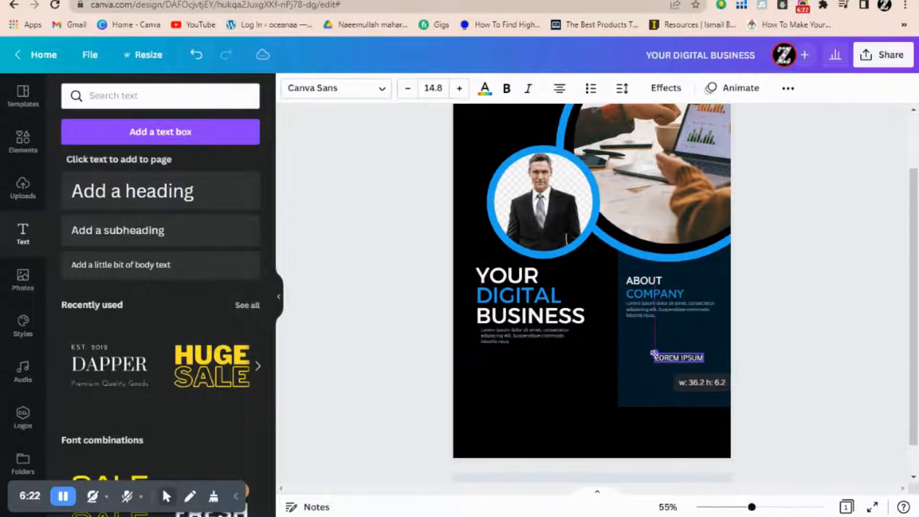
left_click(765, 508)
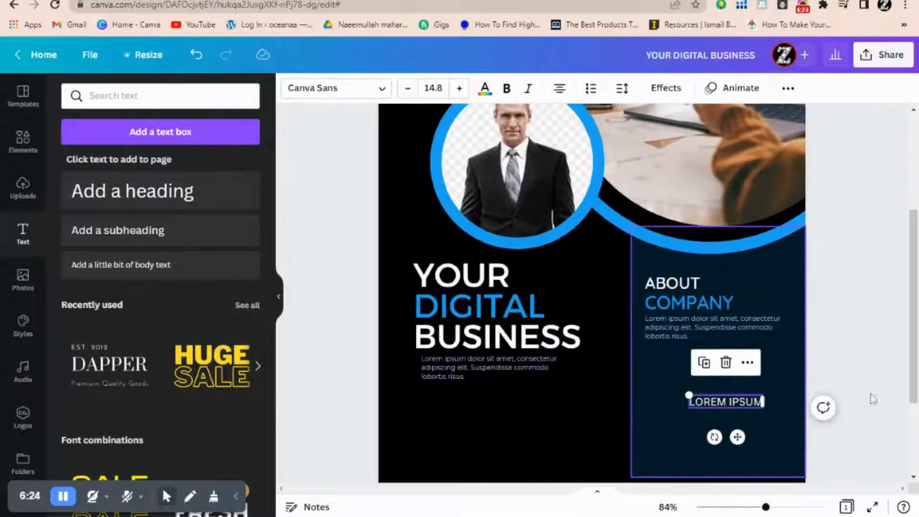
left_click_drag(914, 381, 914, 401)
left_click_drag(734, 373, 697, 324)
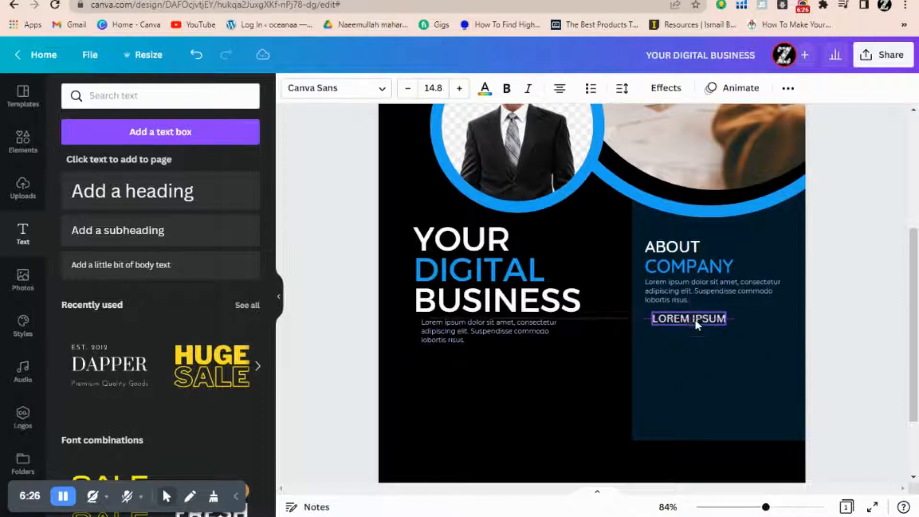
Step: Set the "LOREM IPSUM" subheading's font to Montserrat
left_click(312, 88)
type("Quicksand")
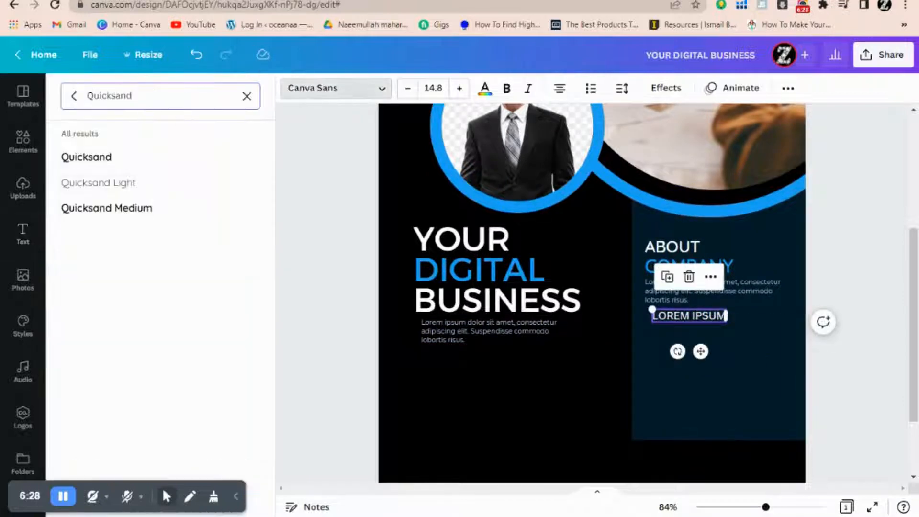
double_click(115, 96)
type("mo")
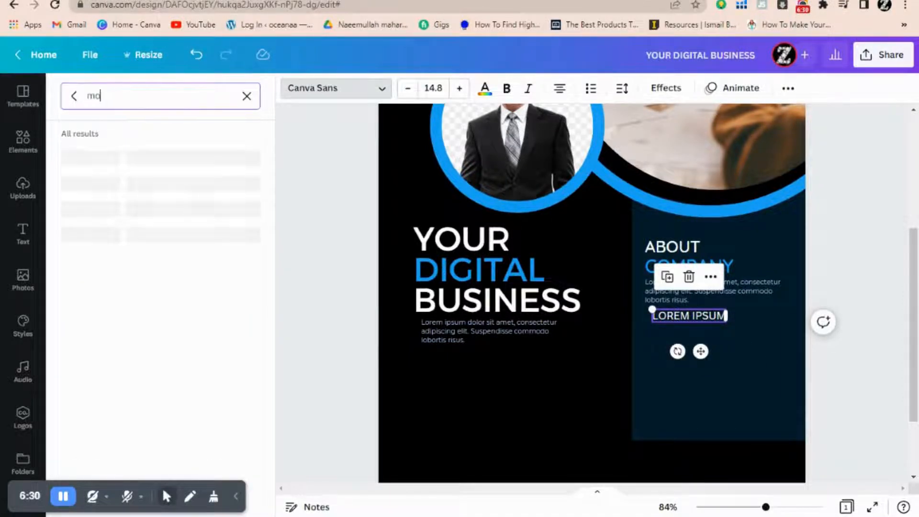
type("ntserat")
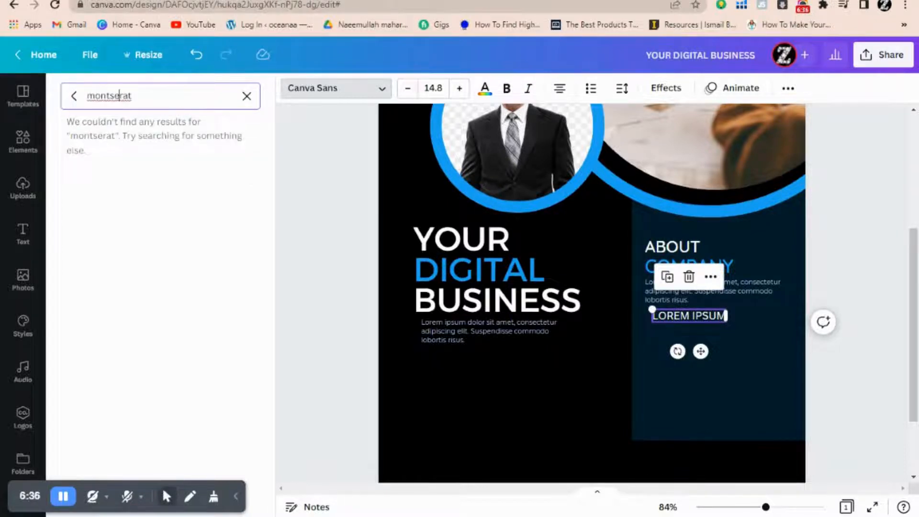
type("r")
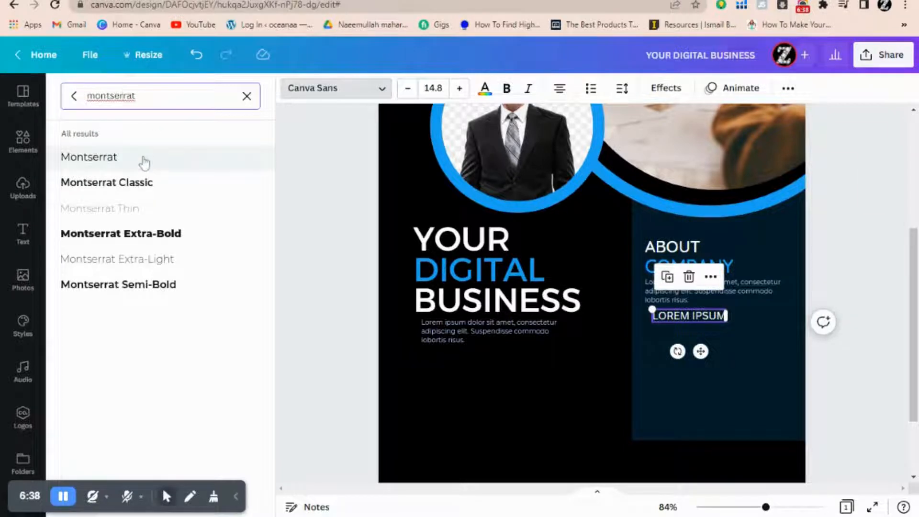
left_click(143, 162)
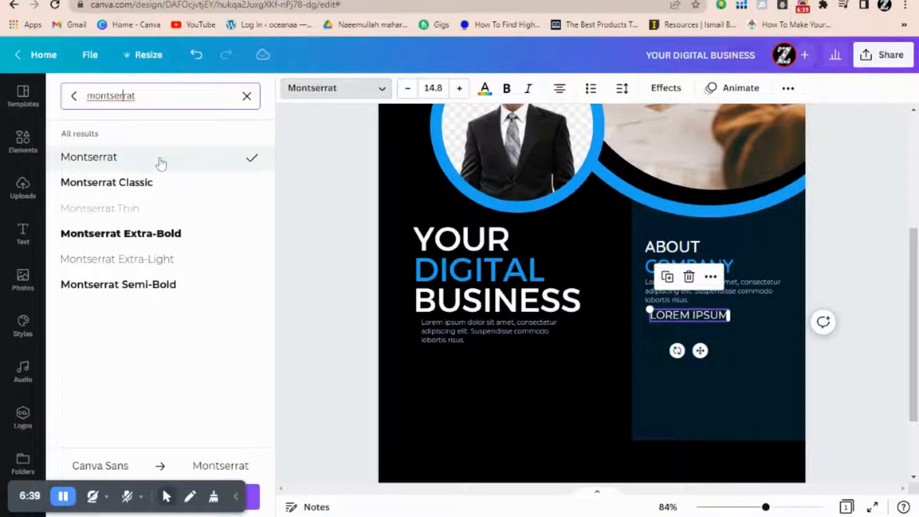
Step: Make "LOREM IPSUM" a bulleted item, shrink it and indent it slightly beneath the company paragraph
left_click(588, 89)
left_click_drag(640, 310, 681, 318)
left_click(771, 340)
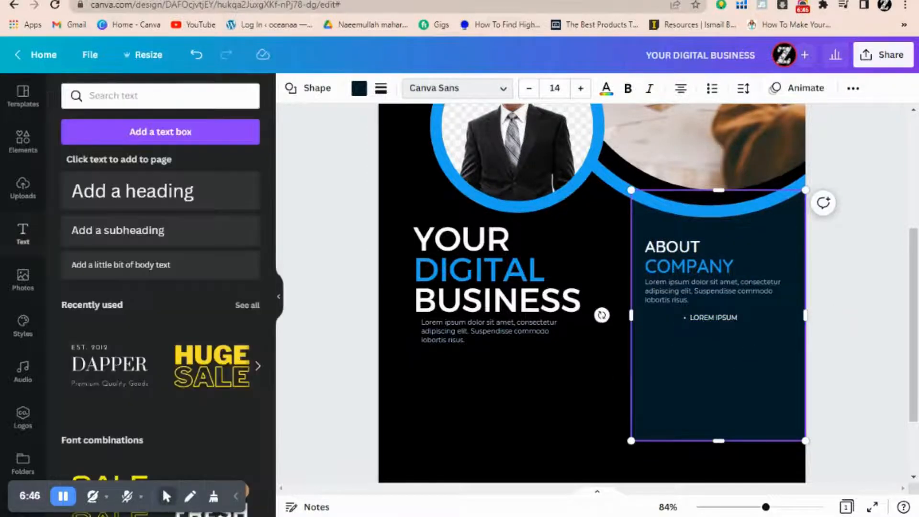
left_click(574, 361)
left_click_drag(728, 319, 698, 317)
Step: Duplicate the company paragraph below the "LOREM IPSUM" bullet and delete the copy's second sentence, "Suspendisse commodo lobortis risus."
left_click(740, 293)
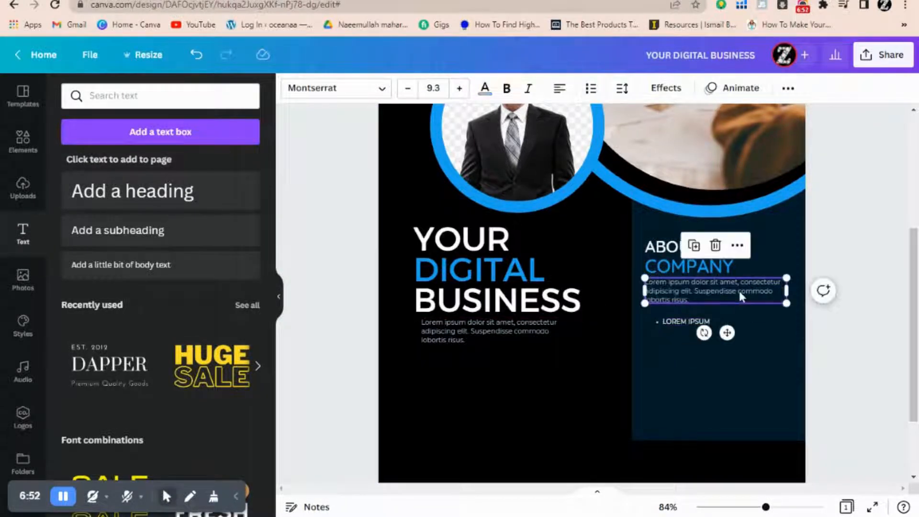
key("ctrl+d")
left_click_drag(740, 293, 695, 348)
left_click(702, 334)
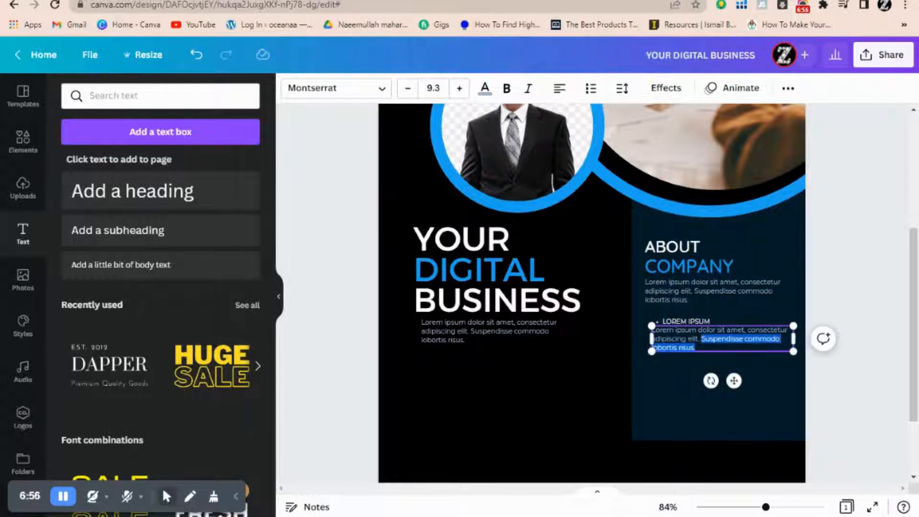
key("BackSpace")
left_click(771, 358)
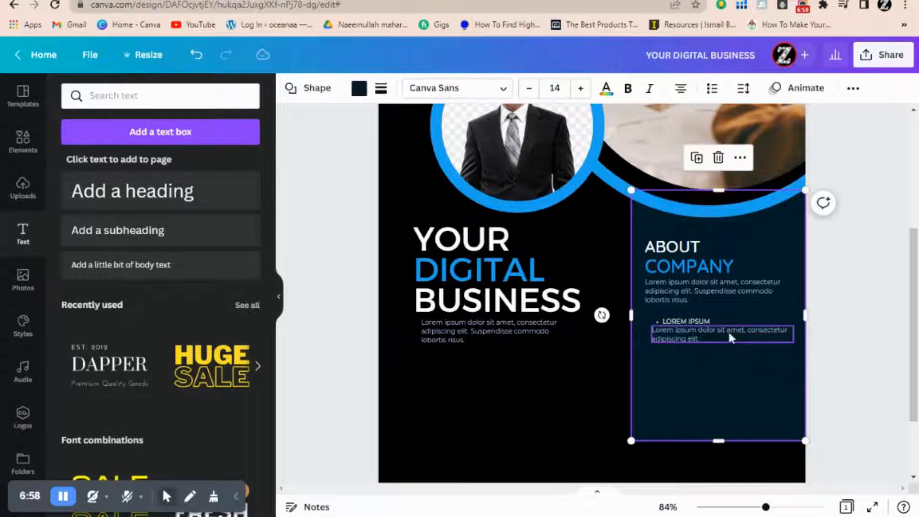
Step: Shrink the shortened paragraph slightly and align its left edge with the "LOREM IPSUM" text above it
left_click(657, 330)
left_click_drag(652, 326, 718, 339)
left_click(746, 355)
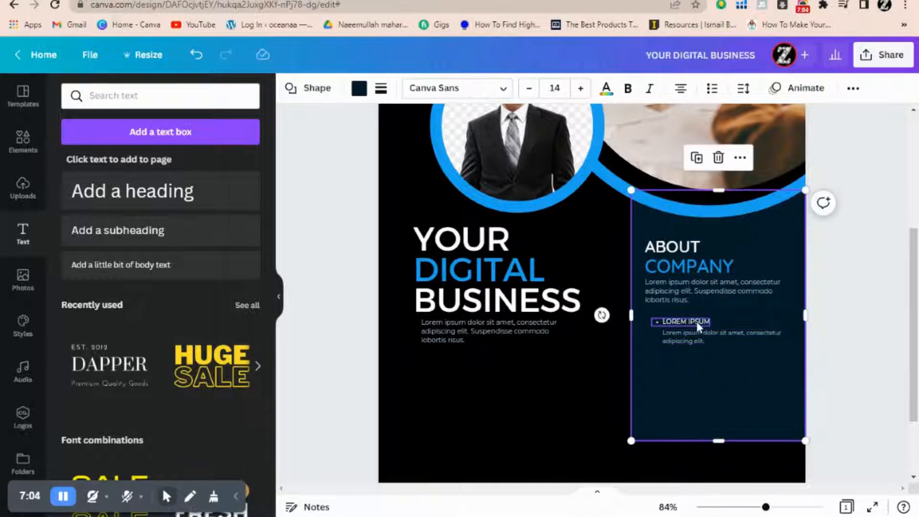
Step: Duplicate the "LOREM IPSUM" bullet and place the copy below the shortened paragraph, aligned with the first bullet
key("ctrl+d")
key("ctrl+z")
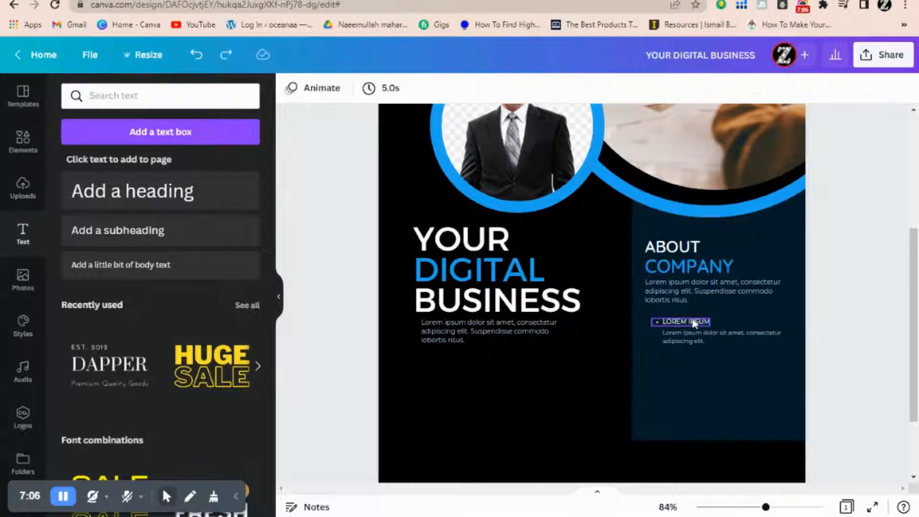
left_click(695, 320)
key("ctrl+d")
left_click_drag(693, 332, 683, 356)
Step: Place a copy of the full company paragraph under the second "LOREM IPSUM" bullet, shrunk and aligned with the bullet text
left_click(734, 334)
left_click(767, 295)
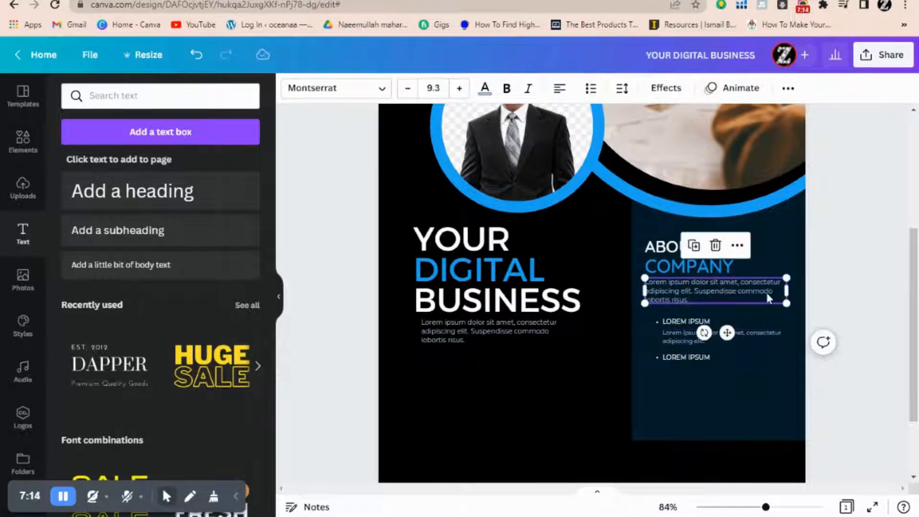
left_click_drag(765, 290, 750, 371)
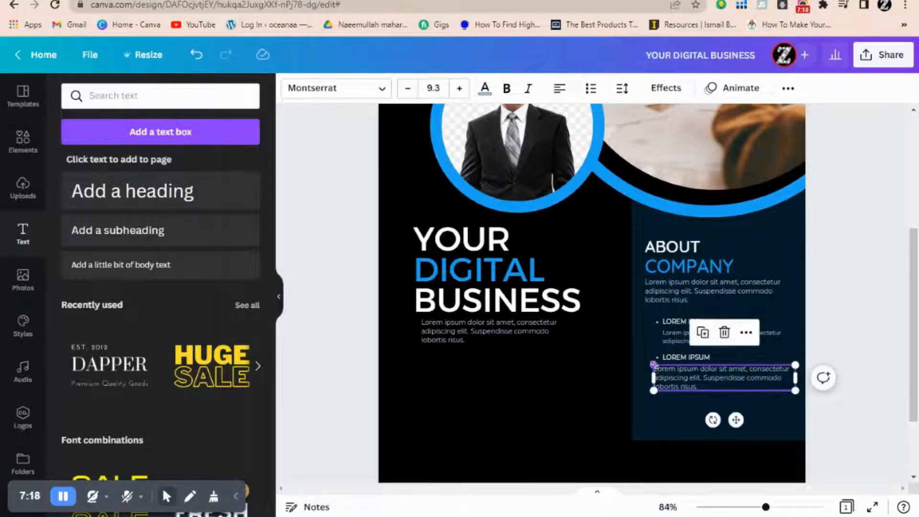
left_click_drag(653, 366, 687, 378)
left_click(686, 333)
left_click(700, 387)
left_click(832, 393)
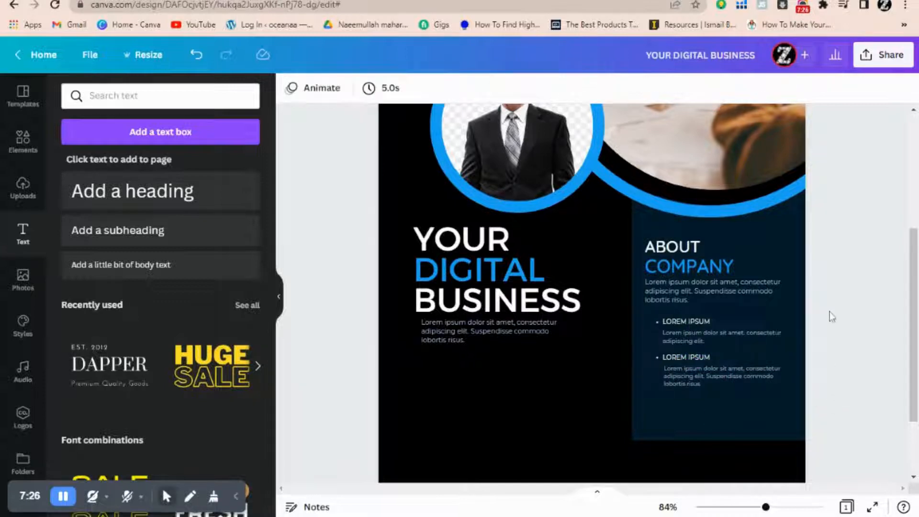
Step: Search the elements for "rounded rectangle" and add the white pill-shaped one to the flyer
scroll(716, 290, "down", 2)
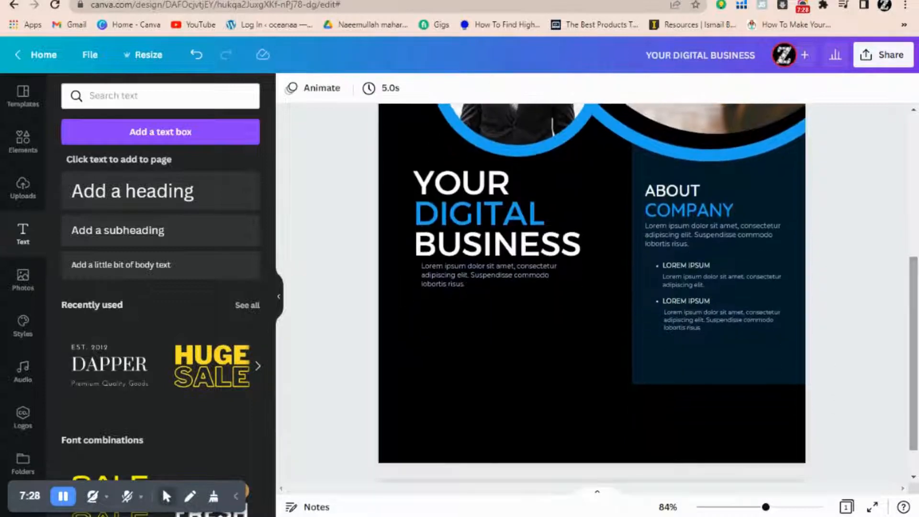
left_click(17, 150)
left_click(71, 93)
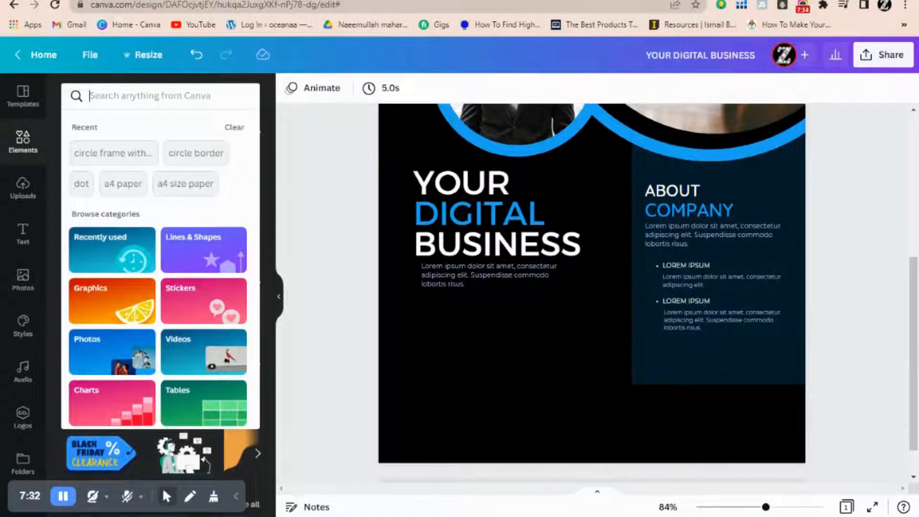
type("rounded ")
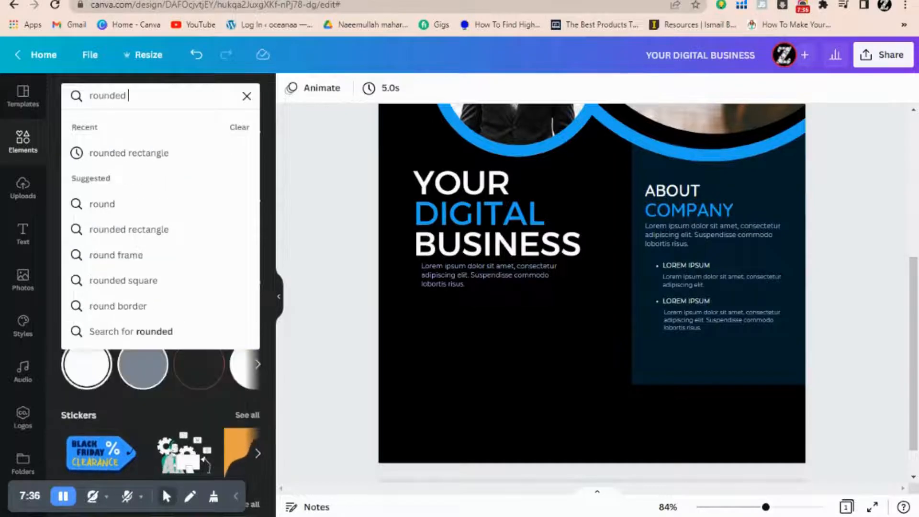
type("rectangle")
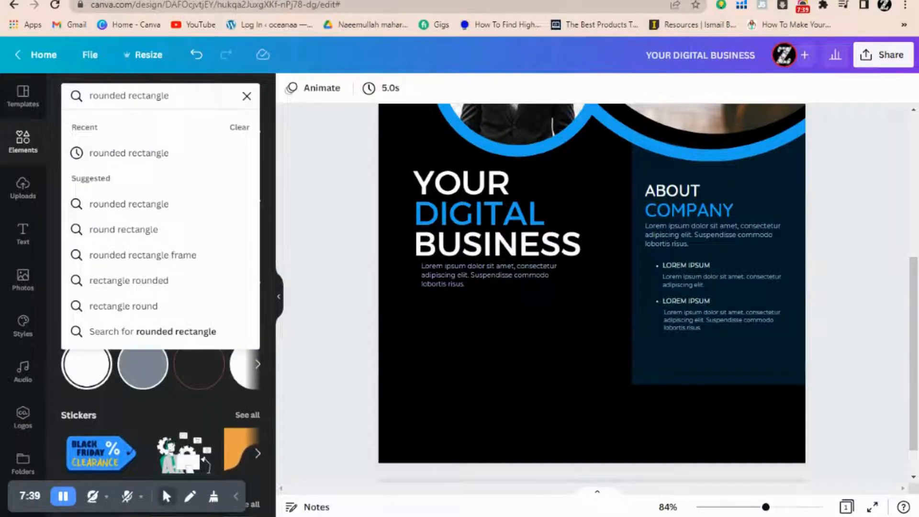
key("Return")
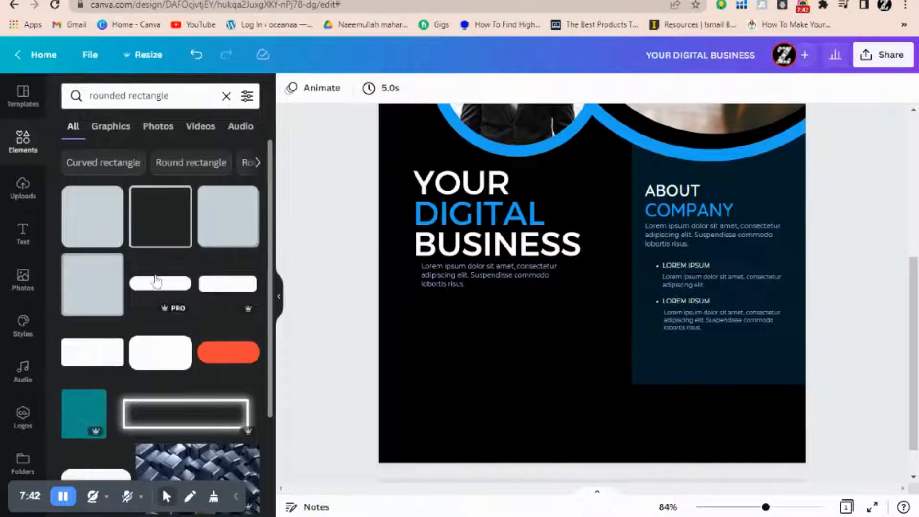
left_click(156, 286)
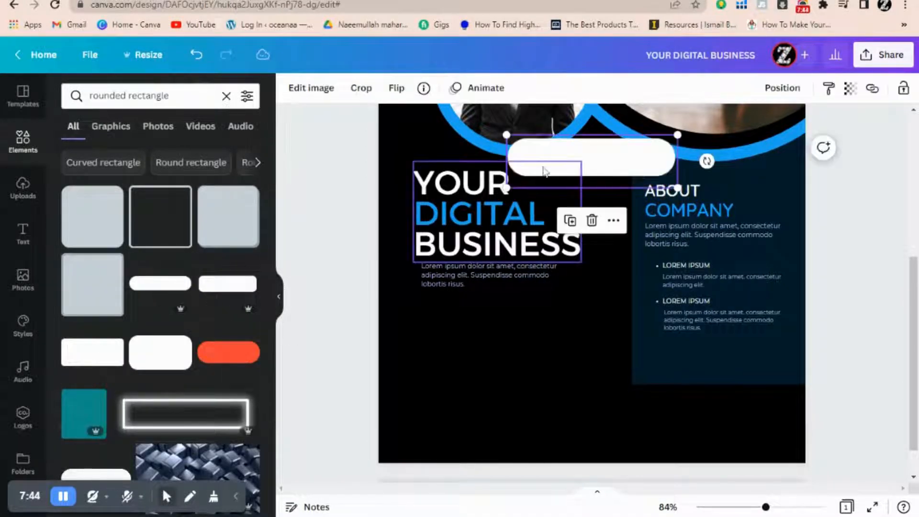
Step: Shrink the white rounded shape and place it below the heading's paragraph, its left part running off the page edge
left_click_drag(592, 170, 455, 342)
left_click_drag(388, 333, 409, 338)
left_click_drag(474, 357, 408, 351)
left_click(529, 375)
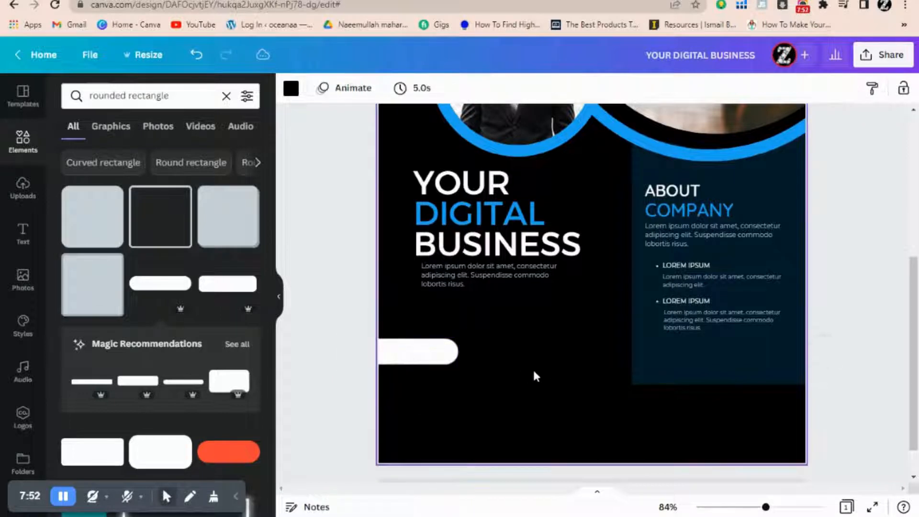
Step: Recolor both colors of the rounded shape with the document's bright blue
left_click(430, 362)
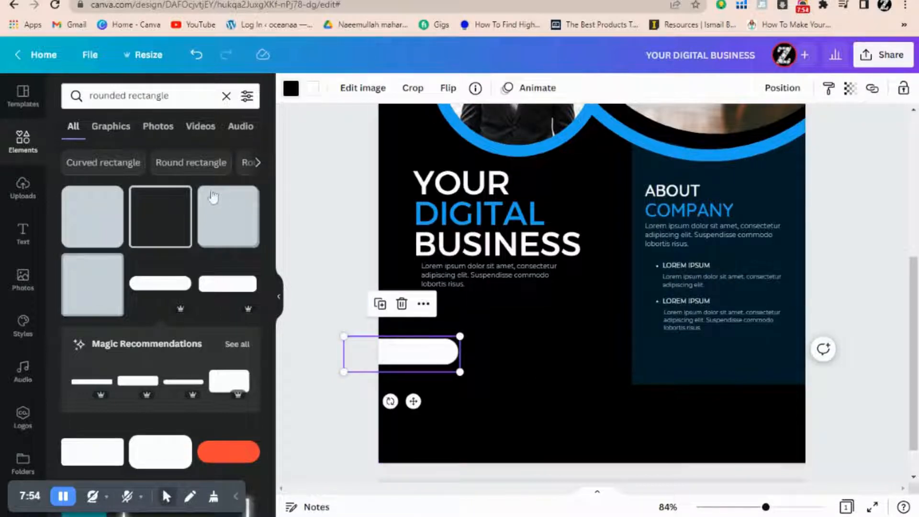
left_click(178, 165)
left_click(313, 91)
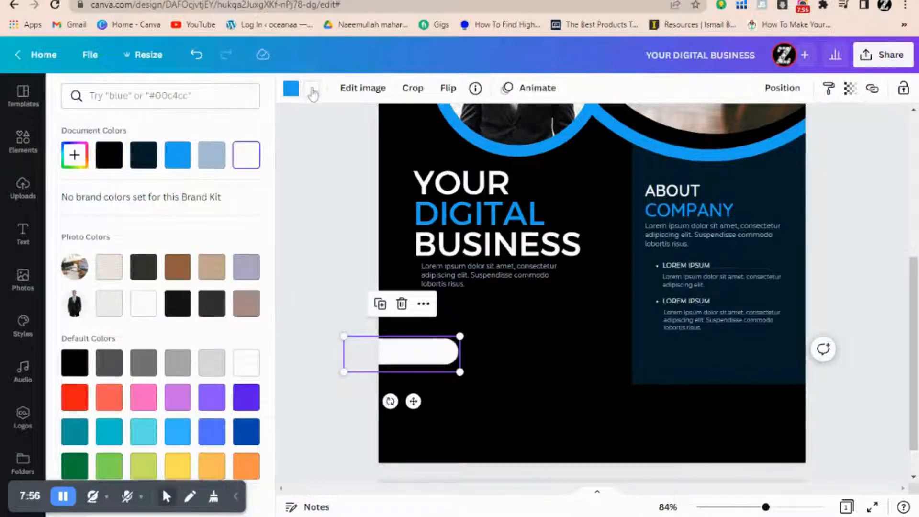
left_click(189, 161)
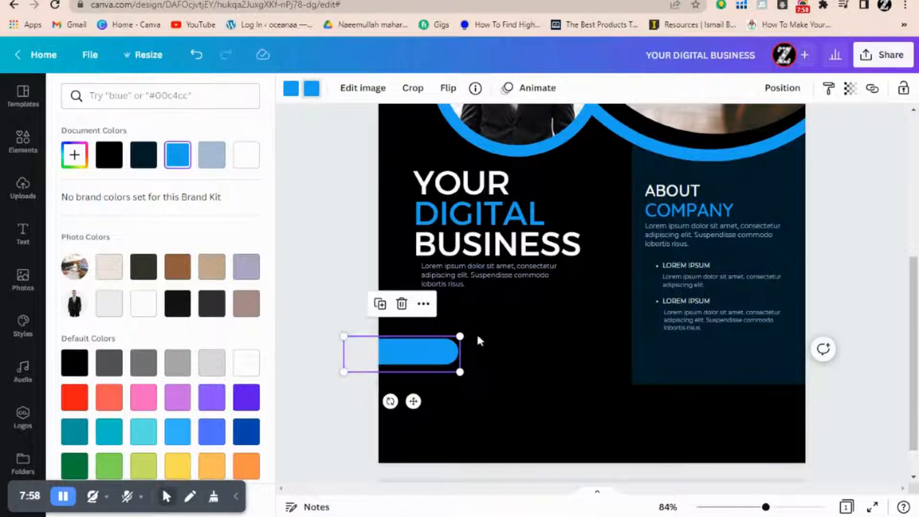
left_click(496, 342)
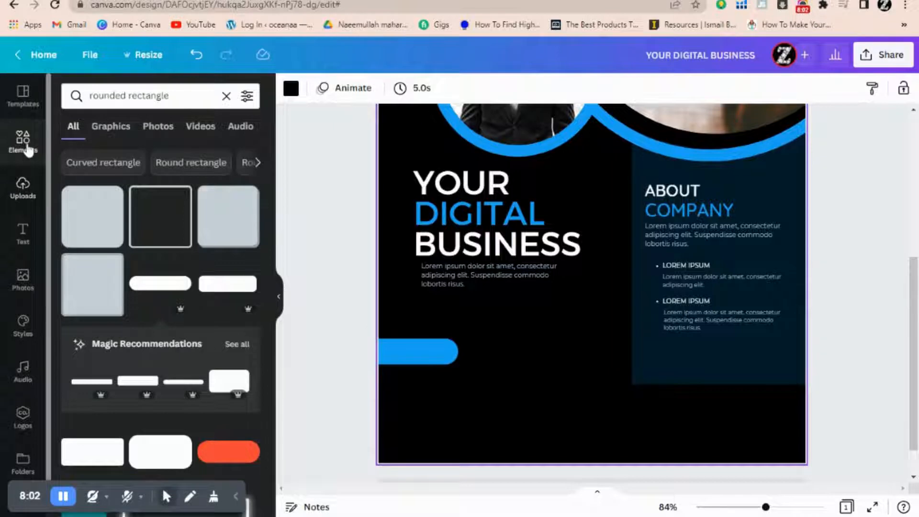
Step: Add a square shape, flatten it into a thin horizontal bar and place it just below the blue rounded shape
left_click(28, 151)
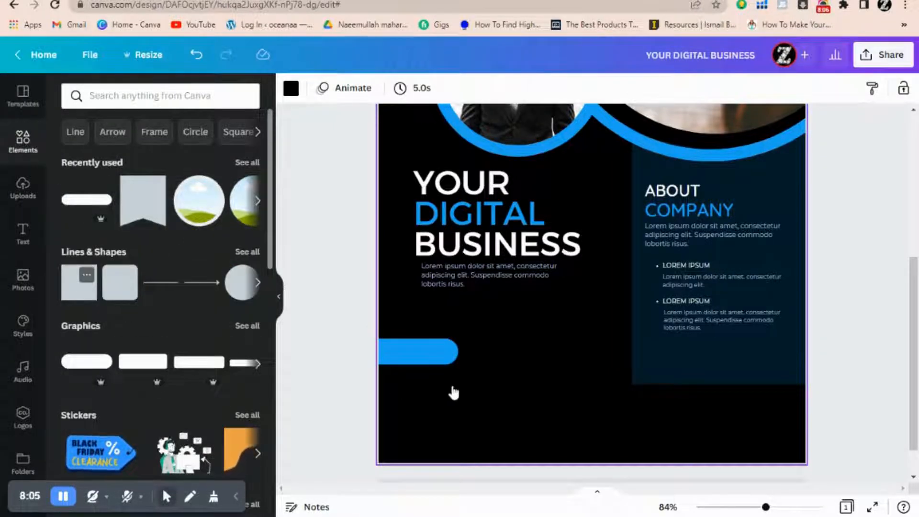
left_click_drag(913, 376, 914, 383)
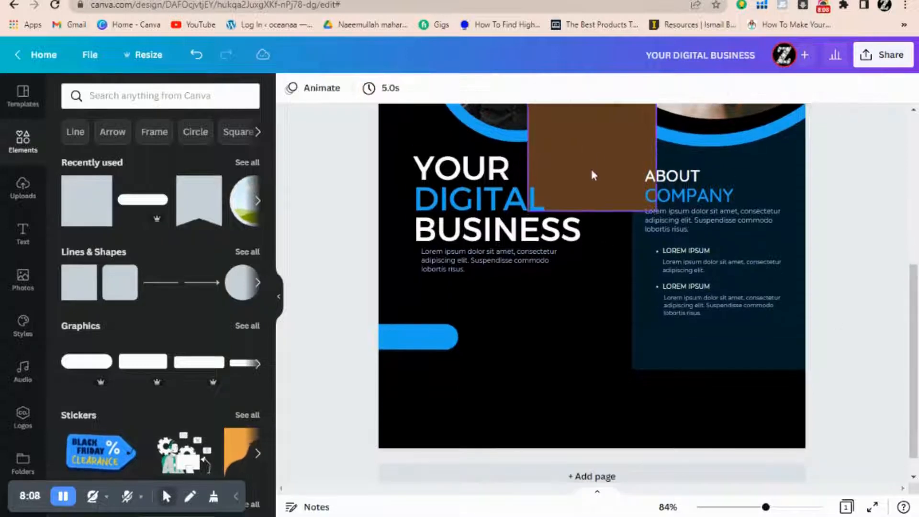
left_click_drag(596, 158, 521, 349)
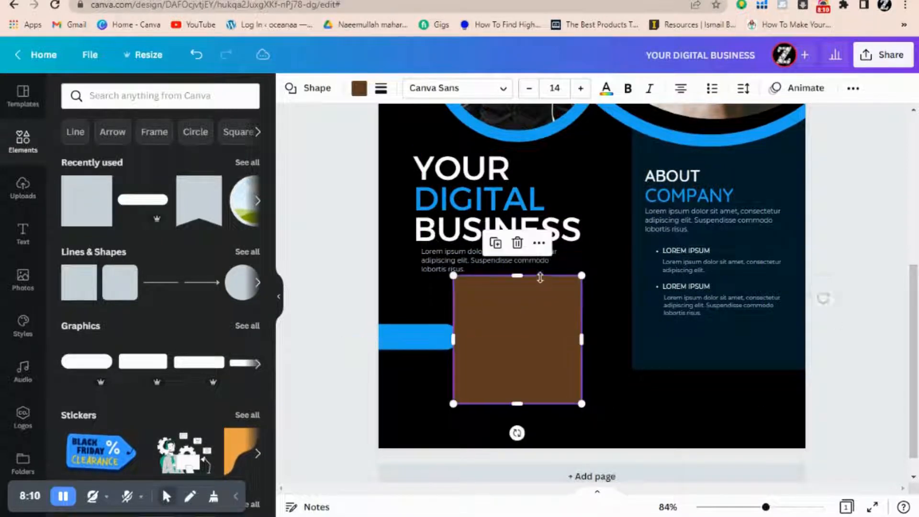
left_click_drag(540, 276, 574, 392)
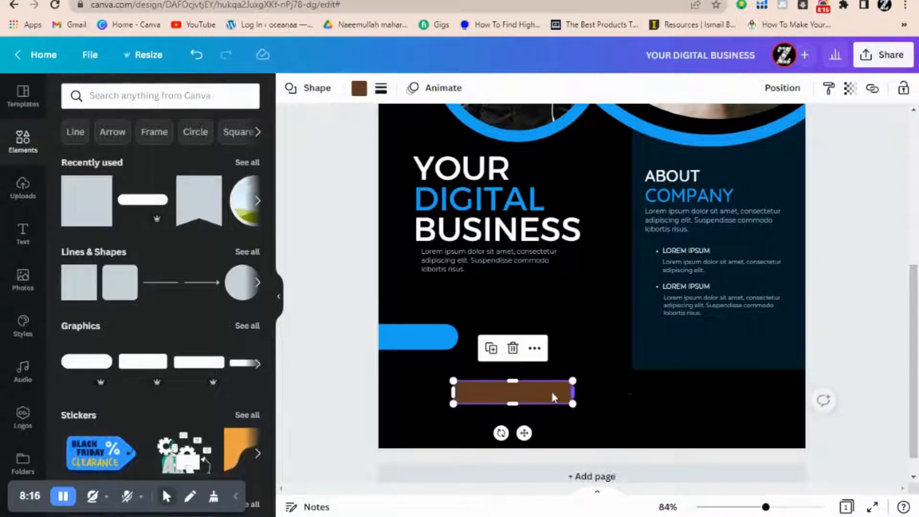
left_click(551, 394)
left_click_drag(513, 381, 496, 369)
scroll(798, 396, "down", 1)
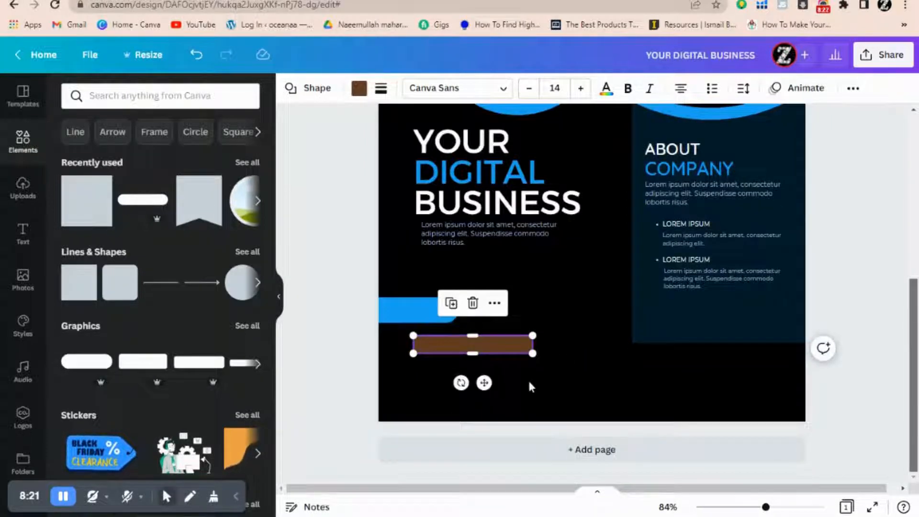
Step: Move the blue rounded shape and the brown bar beneath it slightly up the page
left_click(541, 384)
left_click(413, 310)
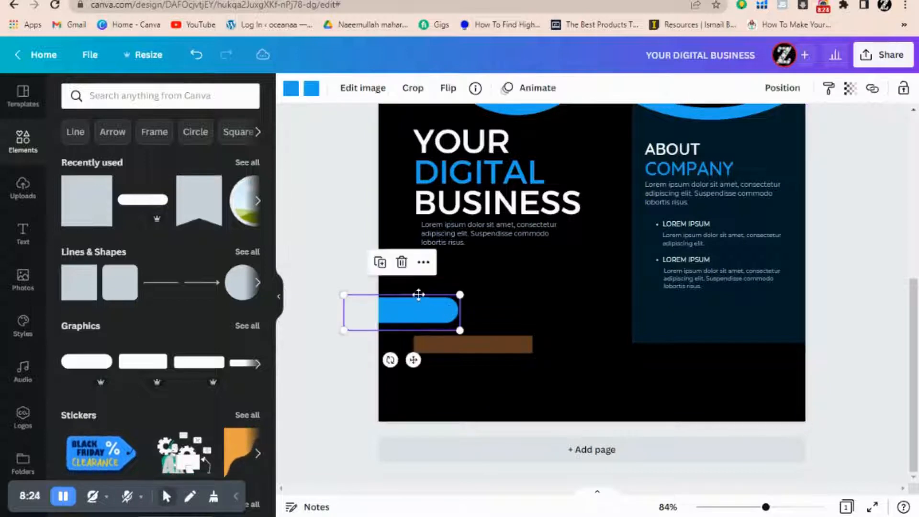
left_click_drag(419, 294, 418, 292)
left_click_drag(461, 344, 458, 325)
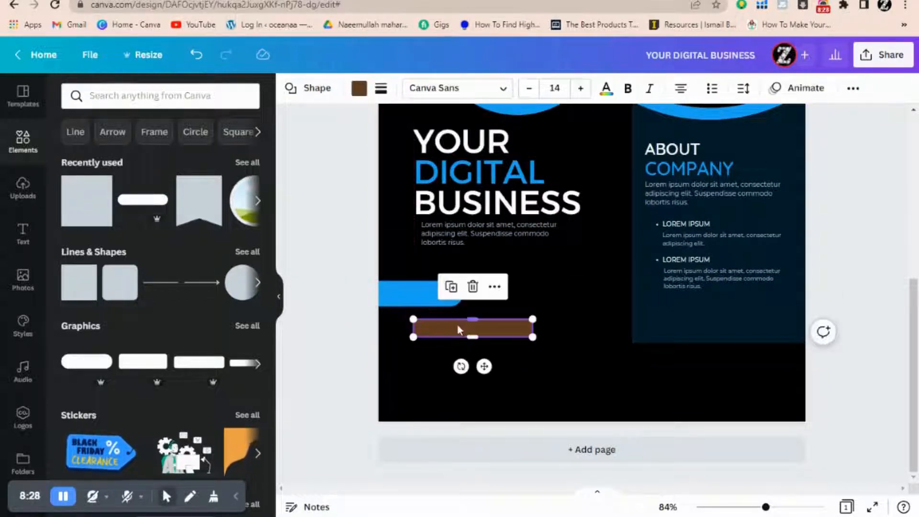
Step: Duplicate the brown bar twice, stacking the copies below it with equal gaps
key("ctrl+d")
left_click_drag(460, 340, 447, 353)
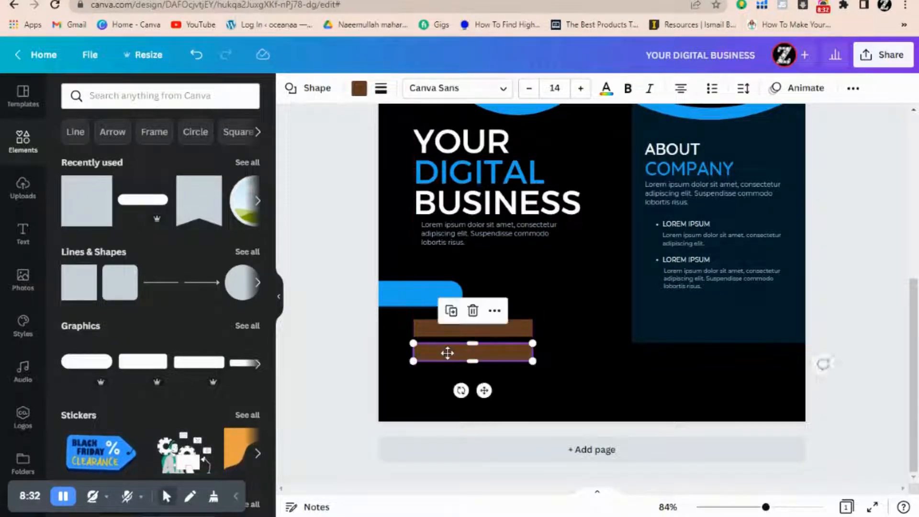
key("ctrl+d")
left_click(602, 378)
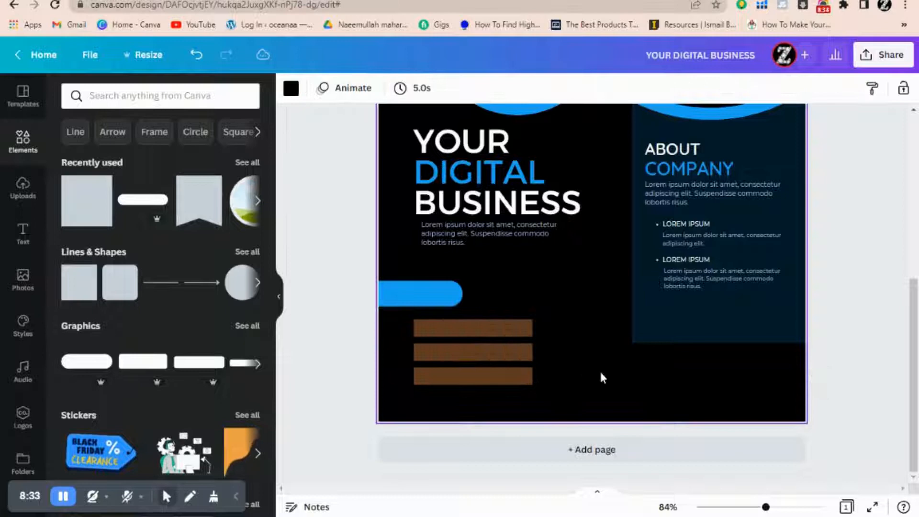
Step: Recolor all three stacked brown bars with the document's bright blue
left_click(478, 330)
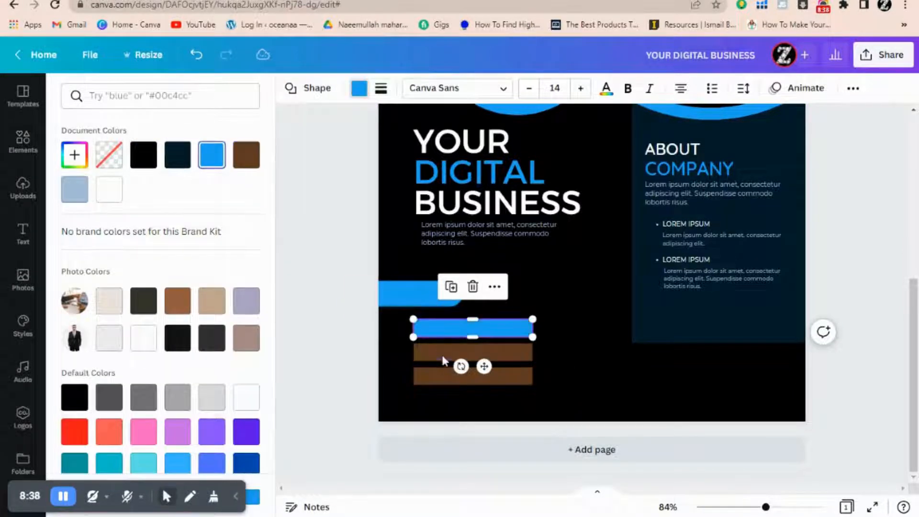
left_click(473, 351)
left_click(212, 155)
left_click(434, 377)
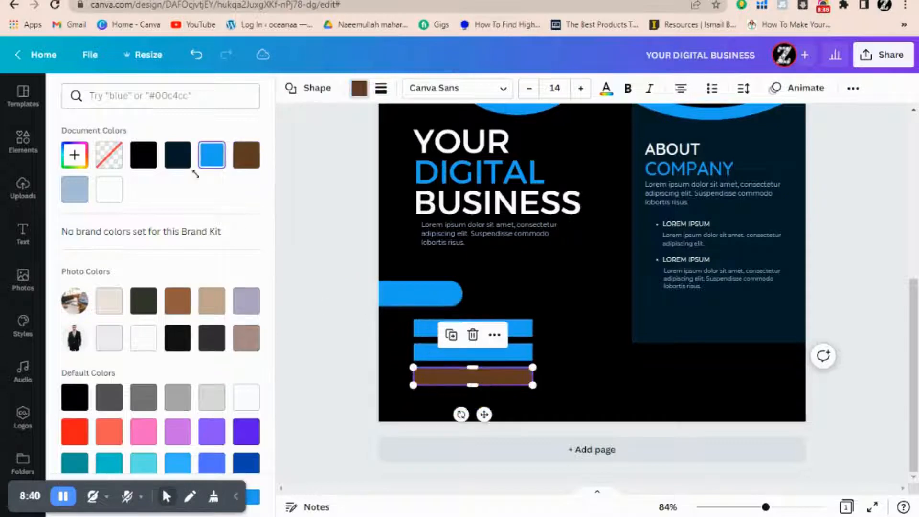
left_click(212, 159)
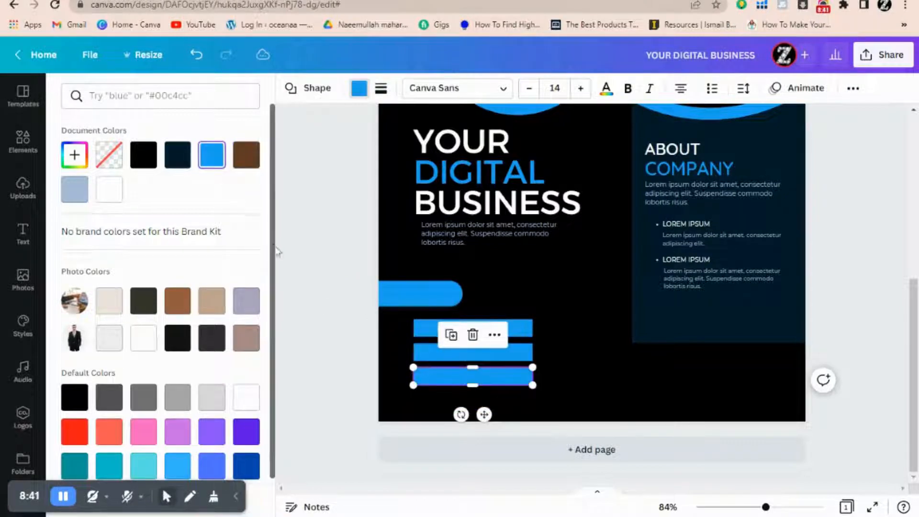
left_click(322, 271)
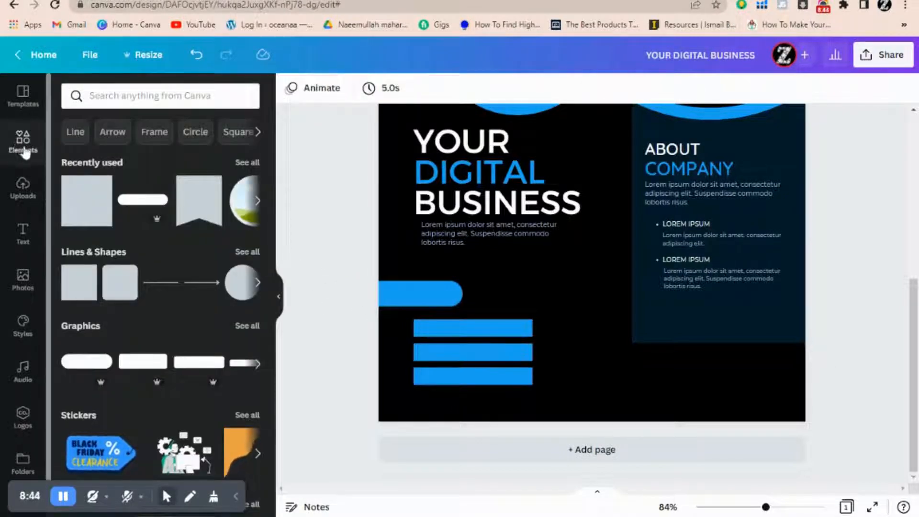
Step: Add a heading text reading "JOIN US" to the flyer
left_click(23, 233)
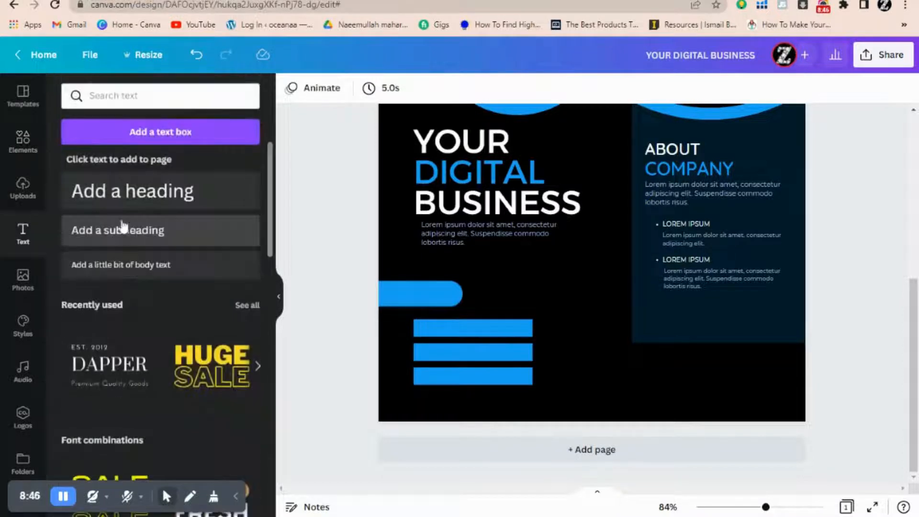
left_click(126, 191)
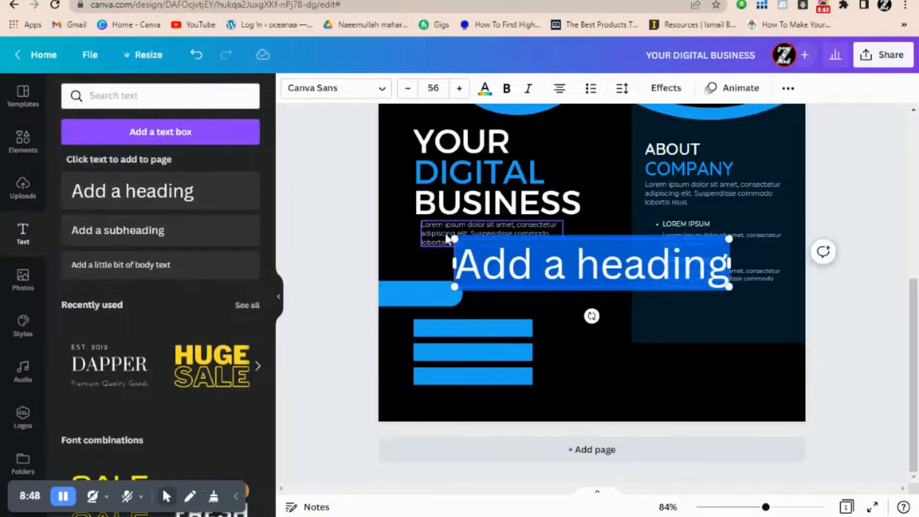
type("JOIN")
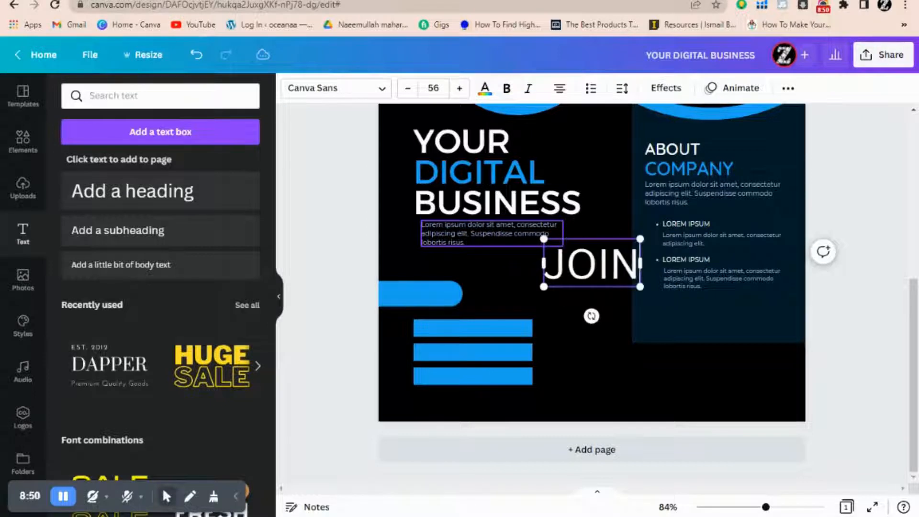
type(" US")
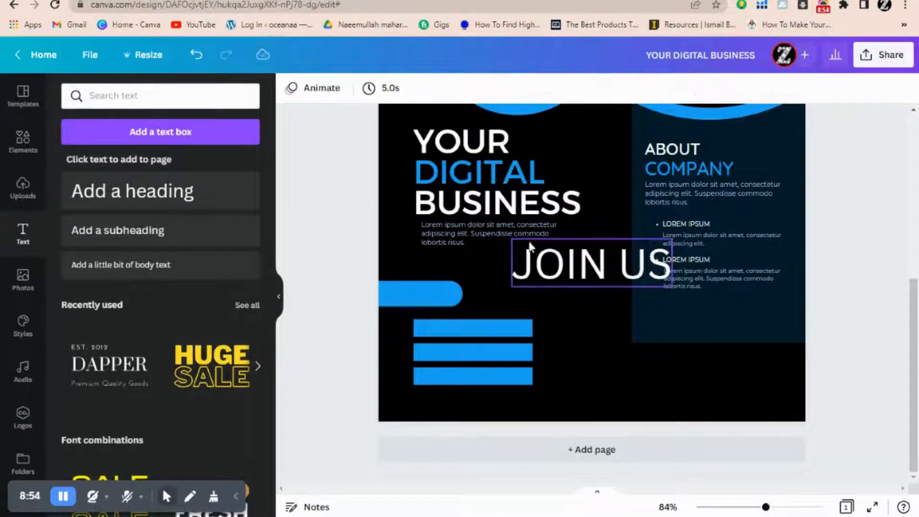
Step: Shrink the "JOIN US" text to about size 19.2 and place it on the blue rounded shape
left_click(529, 245)
left_click_drag(511, 238, 428, 292)
left_click(576, 309)
left_click(511, 294)
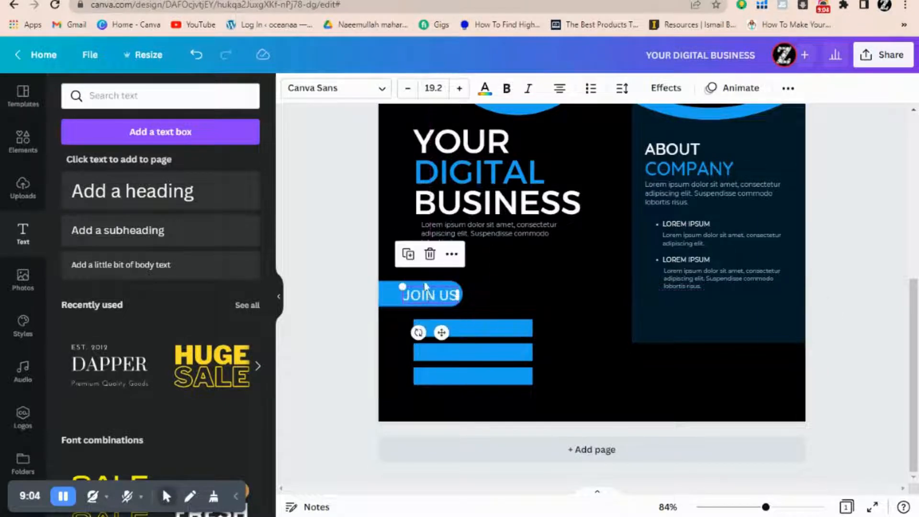
Step: Set the "JOIN US" text in the Poppins font and enlarge it slightly to about size 20.3
left_click(326, 88)
type("montserrat")
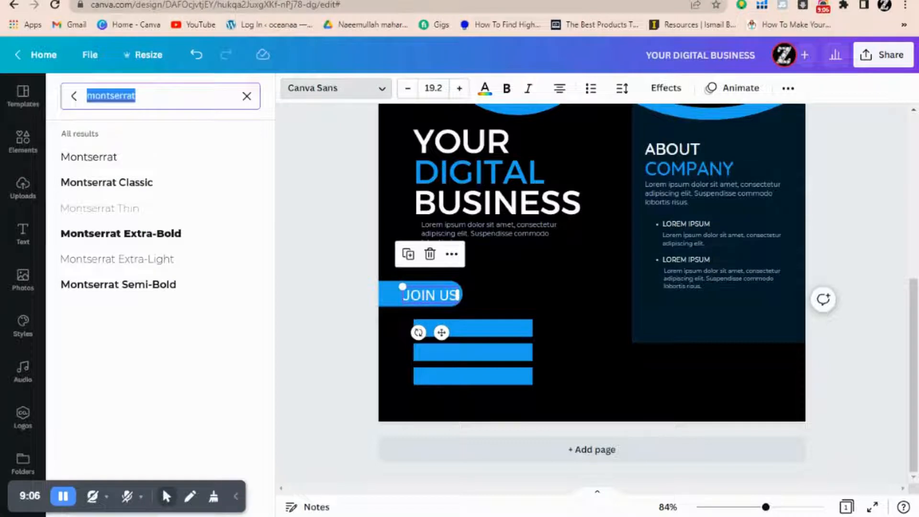
type("POPPINS")
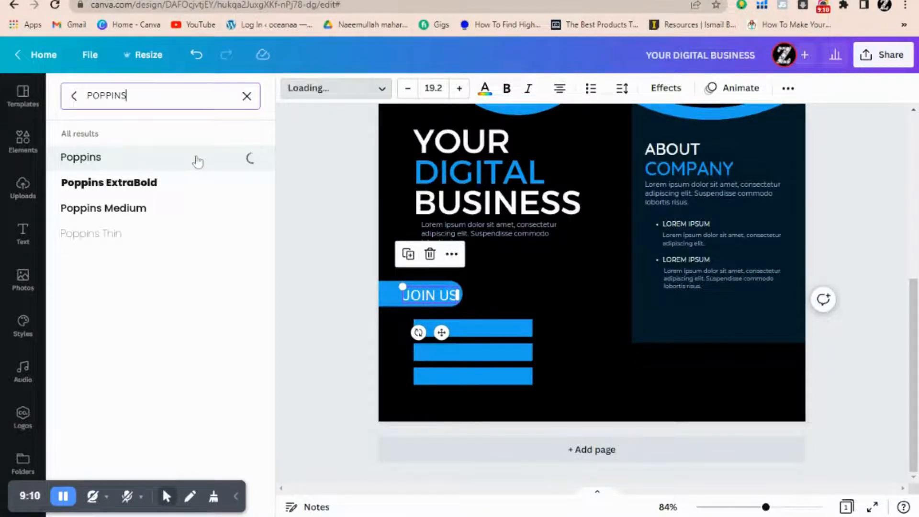
left_click(509, 293)
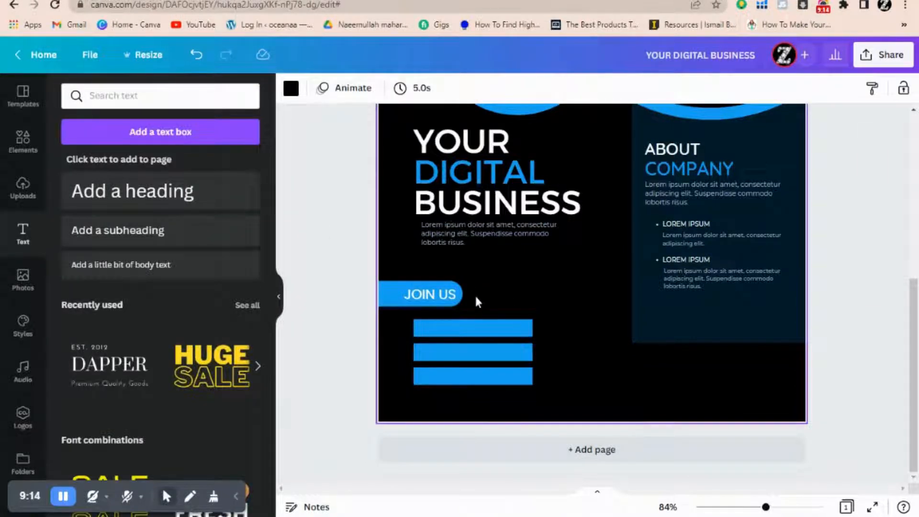
double_click(403, 288)
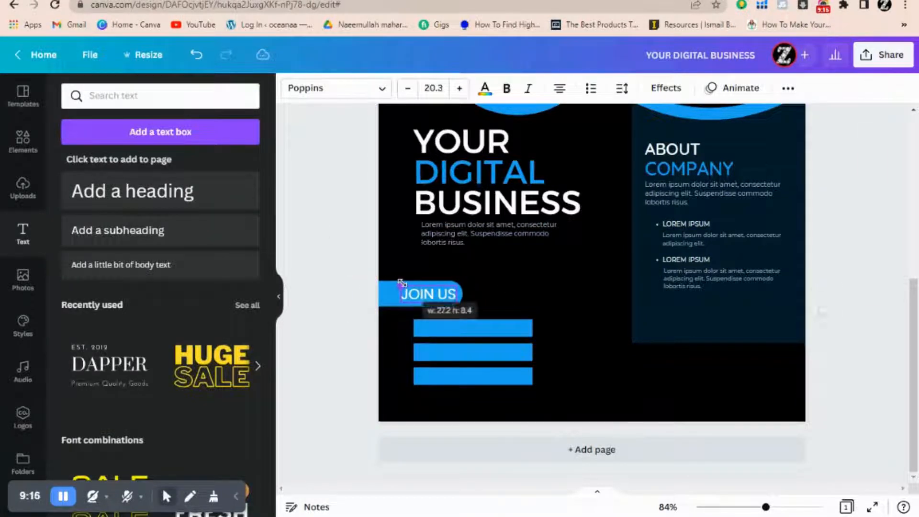
left_click(525, 301)
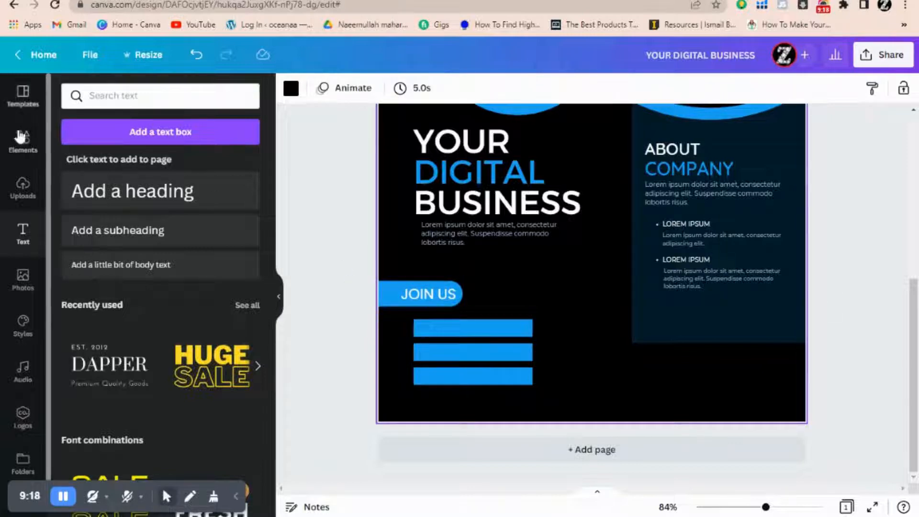
Step: Search the elements for "FB icon" and add the round blue Facebook icon to the flyer
left_click(22, 141)
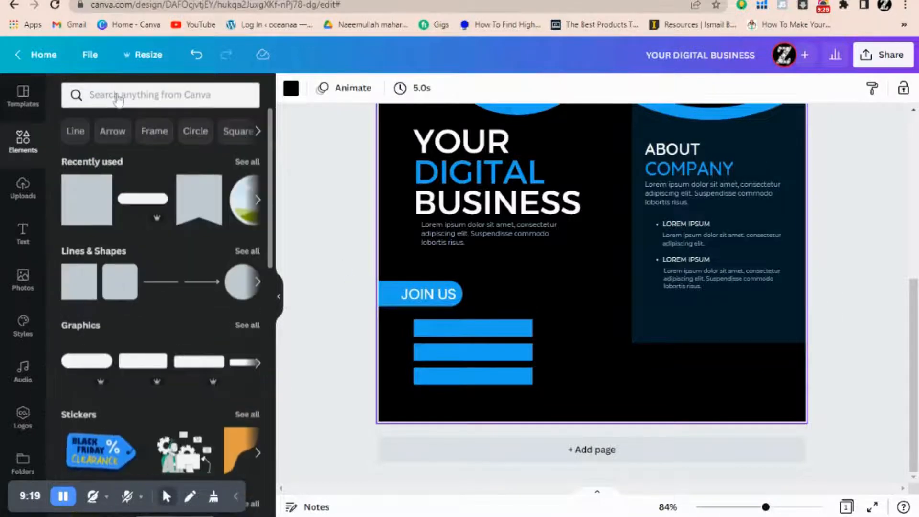
type("FB")
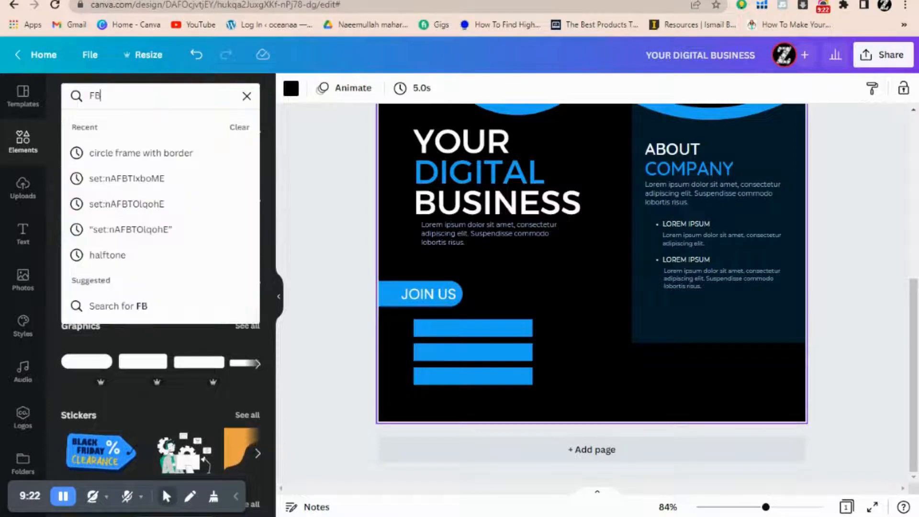
type(" icon")
key("Return")
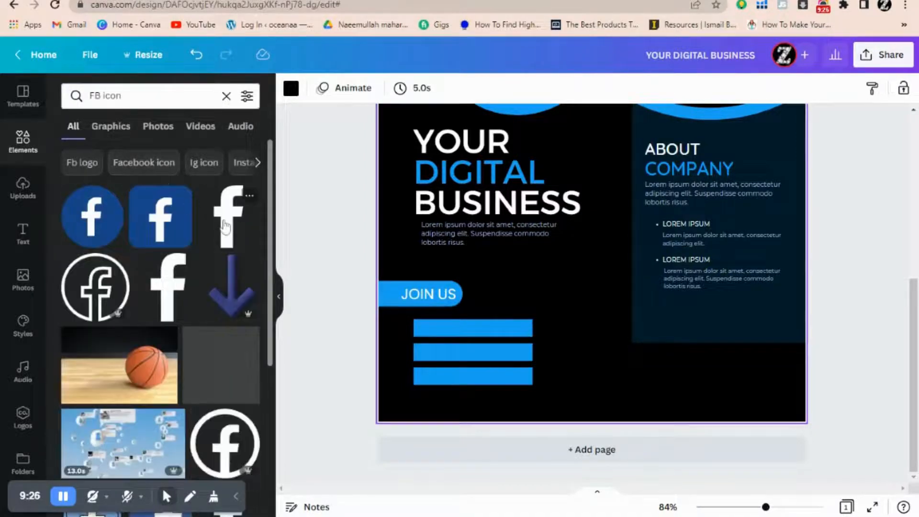
left_click(128, 239)
Step: Invert the Facebook icon's colors, giving it a bright blue letter on a white circle
left_click(313, 91)
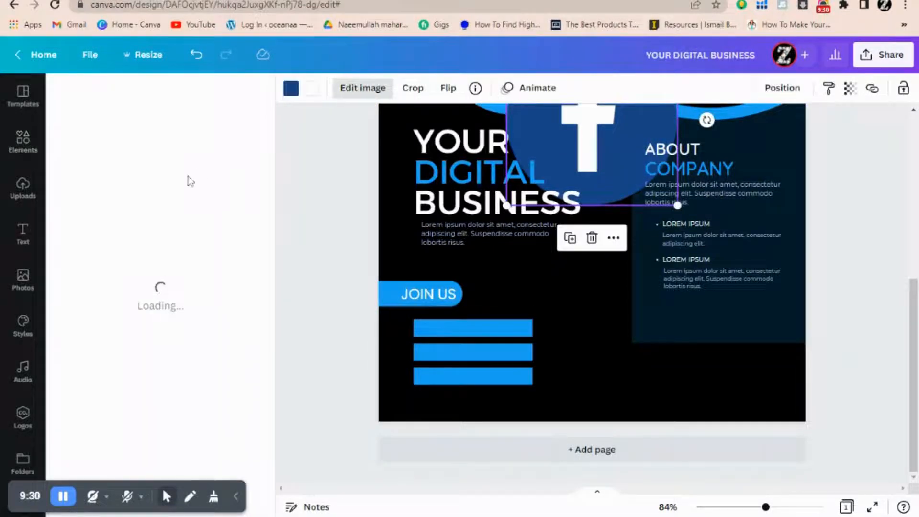
left_click(311, 88)
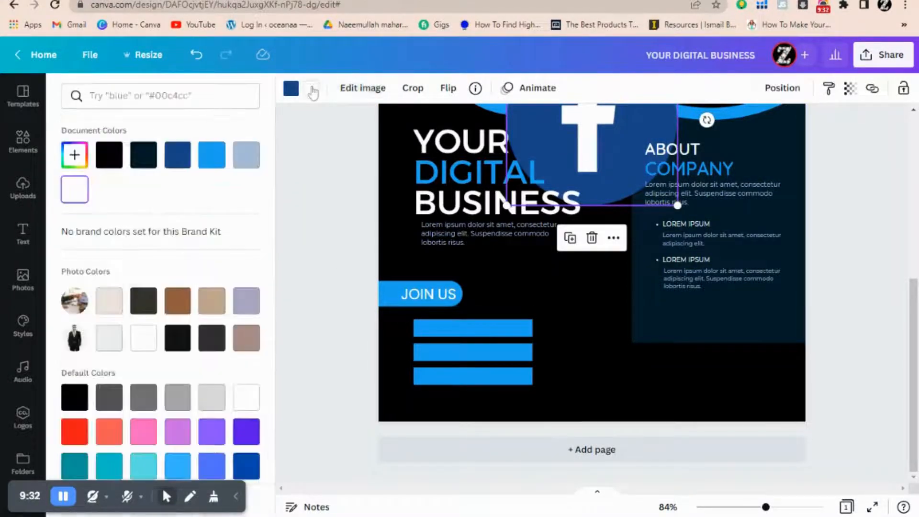
left_click(211, 156)
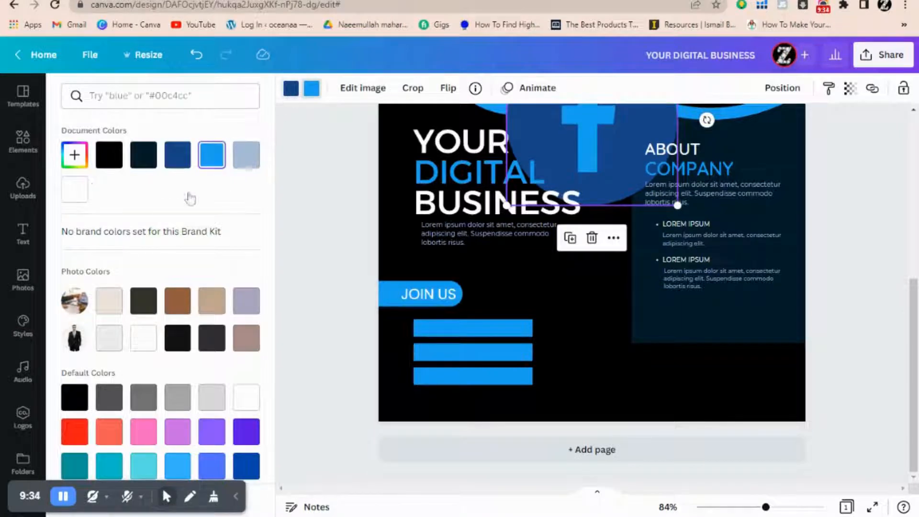
left_click(75, 189)
Step: Shrink the Facebook icon to about 8.9 mm and place it over the left end of the top blue bar
left_click_drag(617, 170, 606, 314)
left_click_drag(496, 200, 411, 320)
left_click(691, 369)
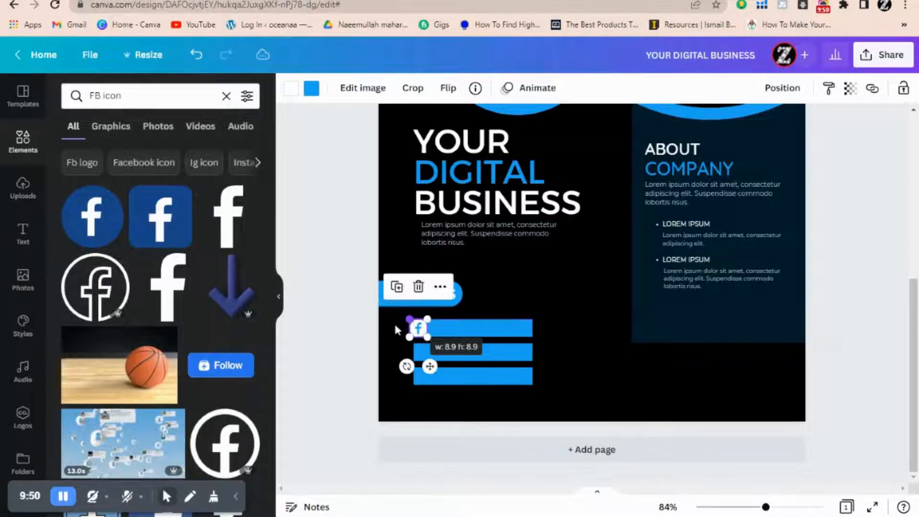
left_click(392, 321)
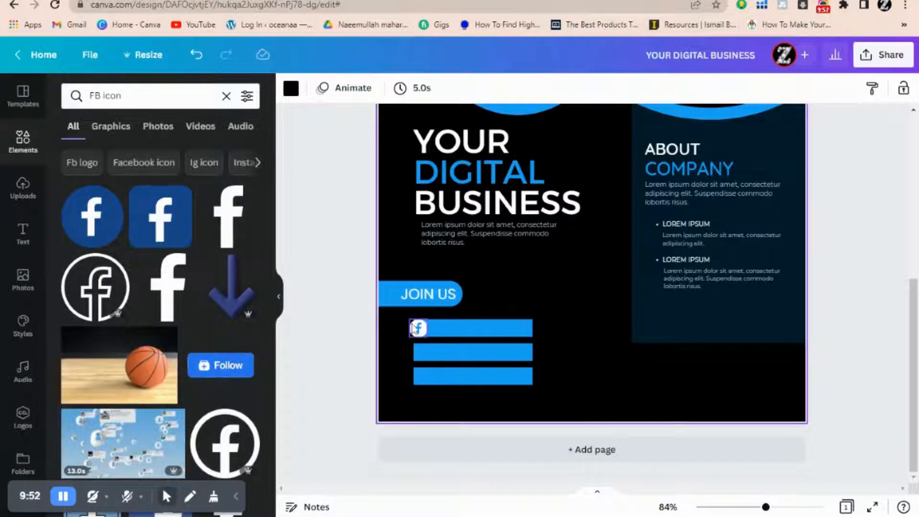
left_click(417, 328)
left_click_drag(415, 330, 412, 327)
left_click(393, 323)
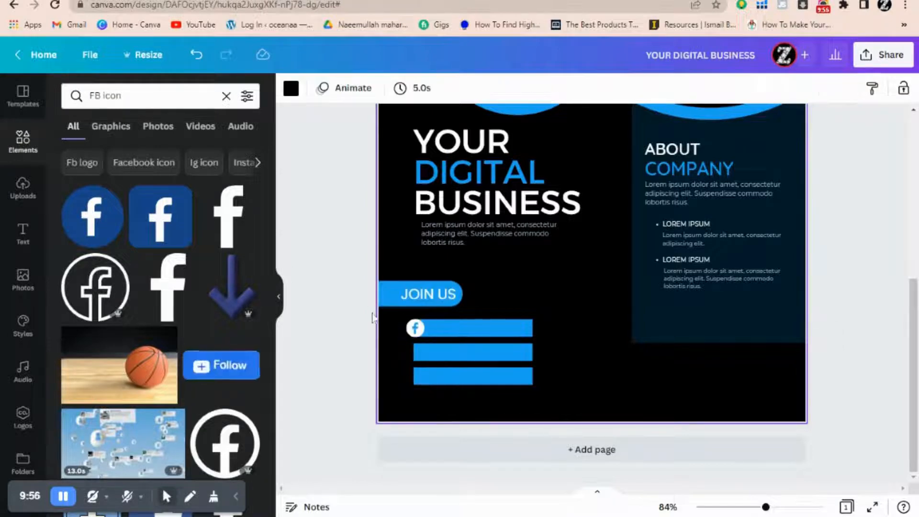
Step: Search the elements for "twitter icon" and add the round blue Twitter icon to the flyer
left_click(96, 95)
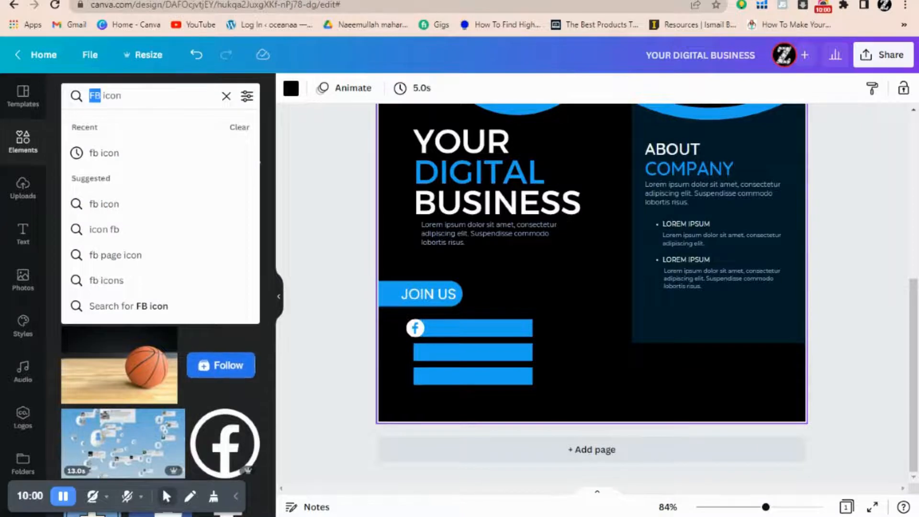
key("BackSpace")
type("twitter")
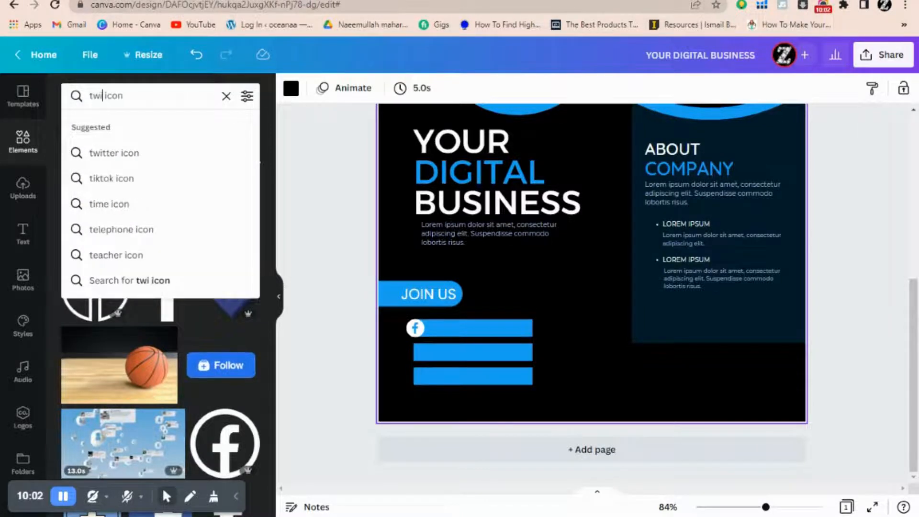
key("Return")
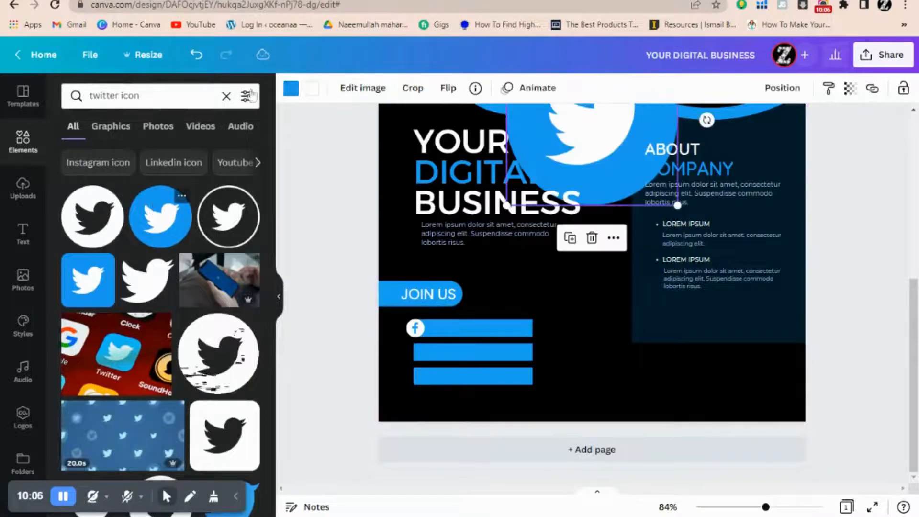
left_click(160, 216)
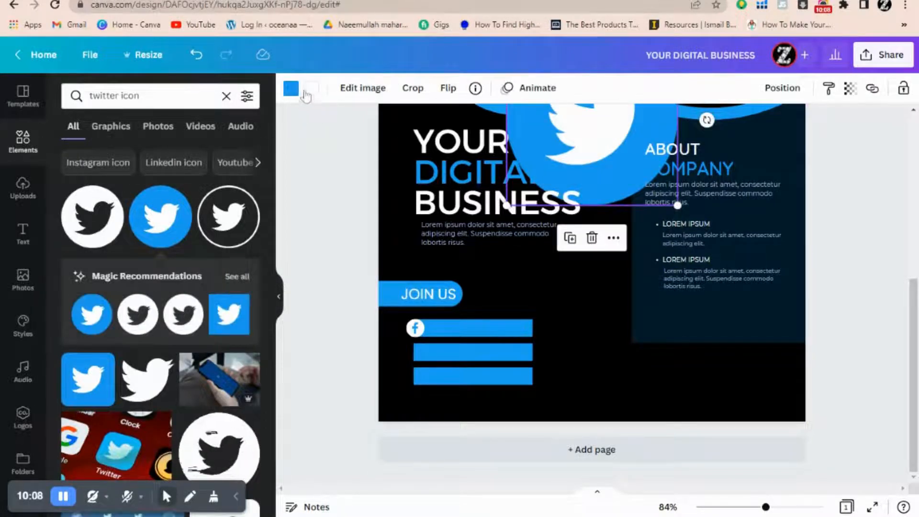
Step: Invert the Twitter icon's colors, giving it a bright blue bird on a white circle
left_click(291, 88)
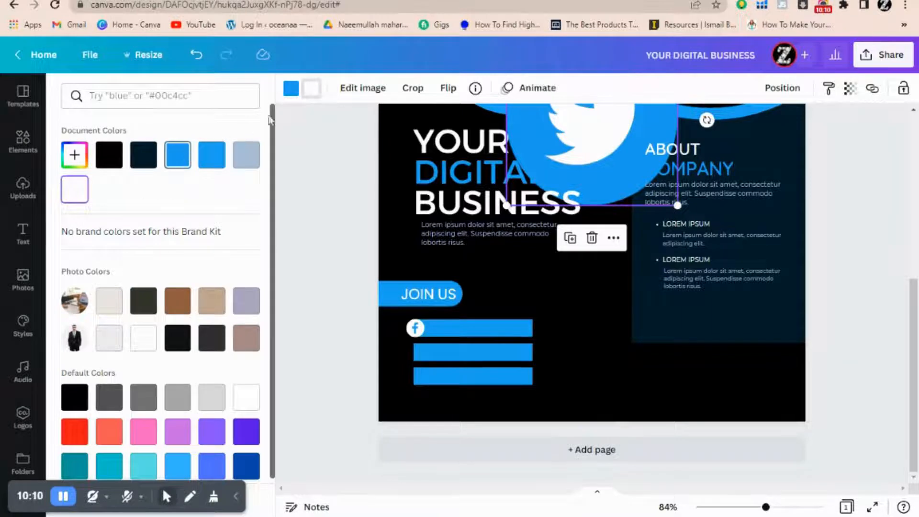
left_click(292, 90)
left_click(73, 194)
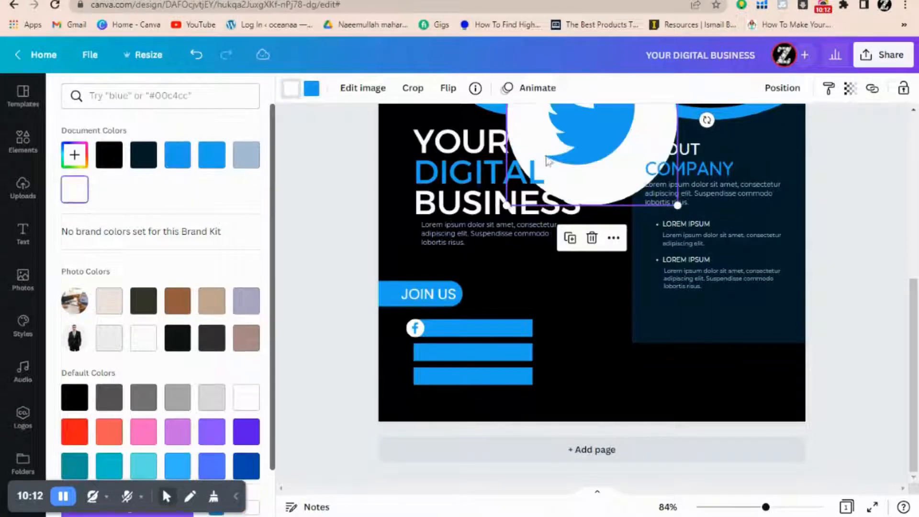
Step: Shrink the Twitter icon to match the Facebook icon and place it over the left end of the middle blue bar
left_click_drag(617, 141, 595, 320)
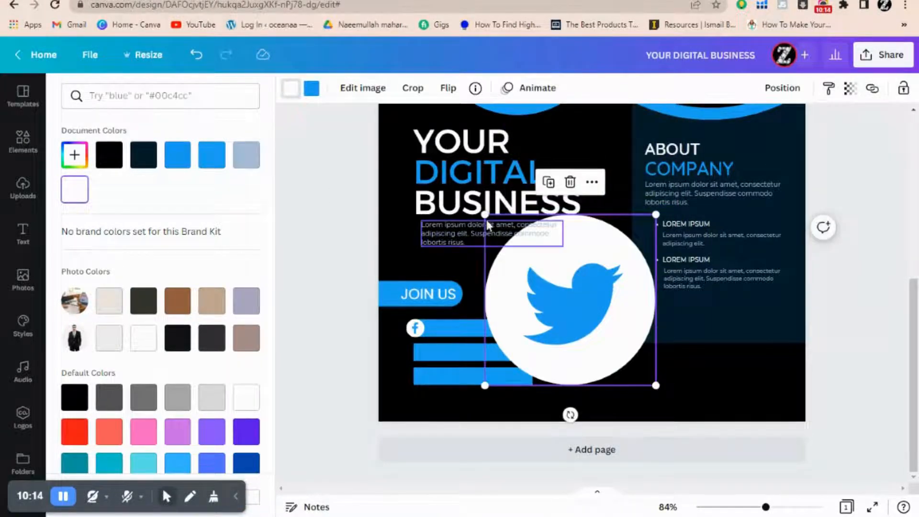
left_click_drag(486, 214, 632, 381)
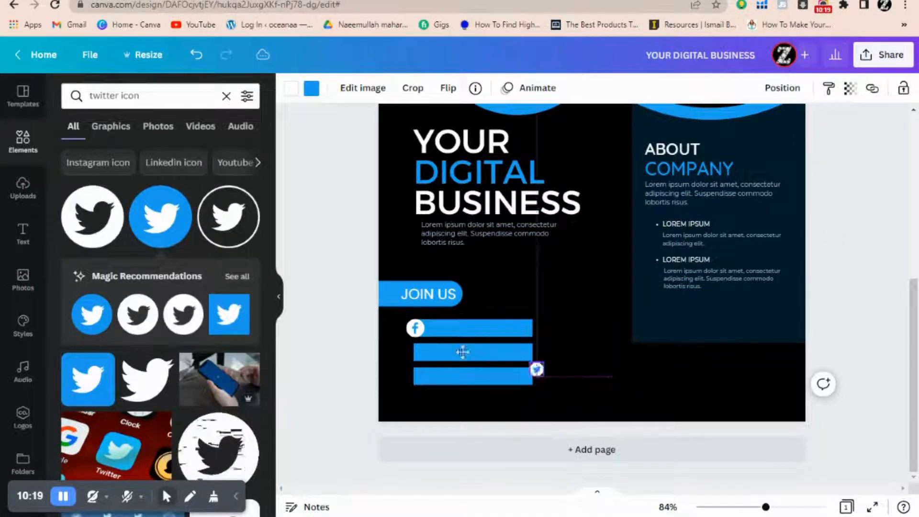
left_click_drag(462, 353, 397, 356)
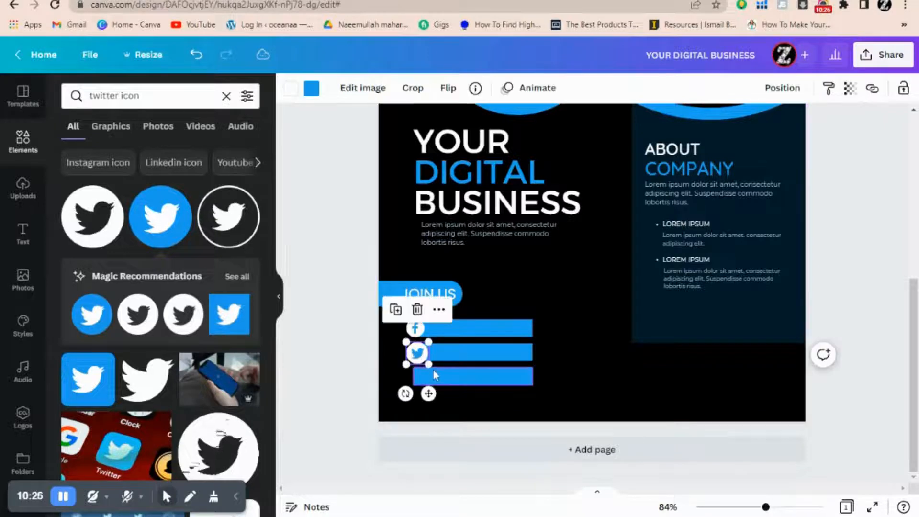
left_click(367, 358)
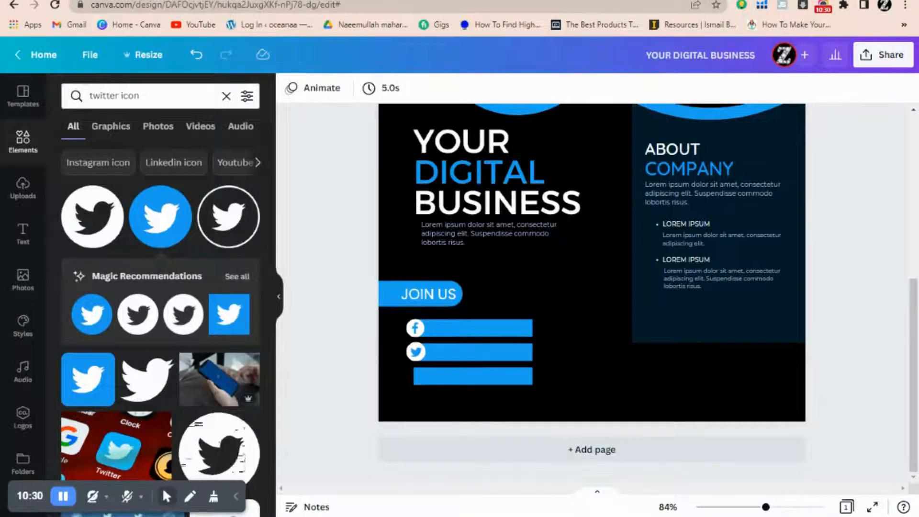
Step: Search the elements for "website icon" and add the globe icon to the flyer
left_click_drag(118, 96, 109, 96)
key("BackSpace")
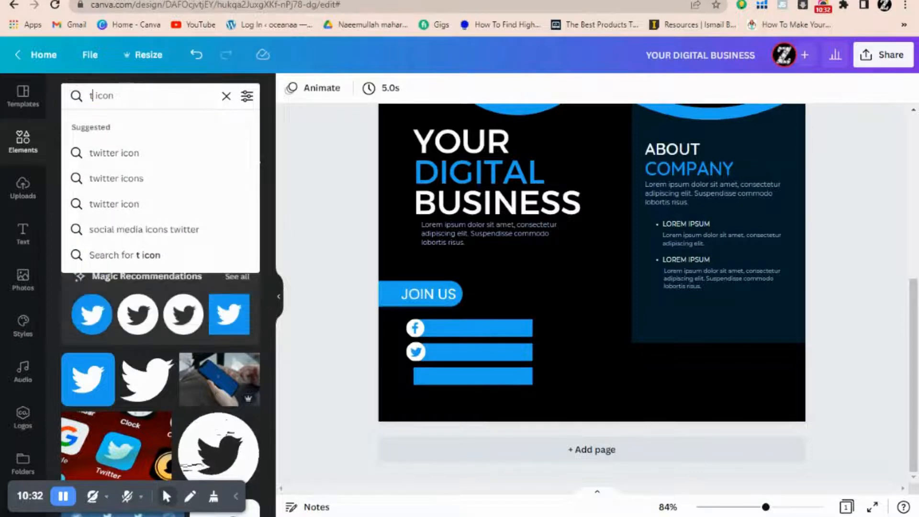
key("BackSpace")
type("website")
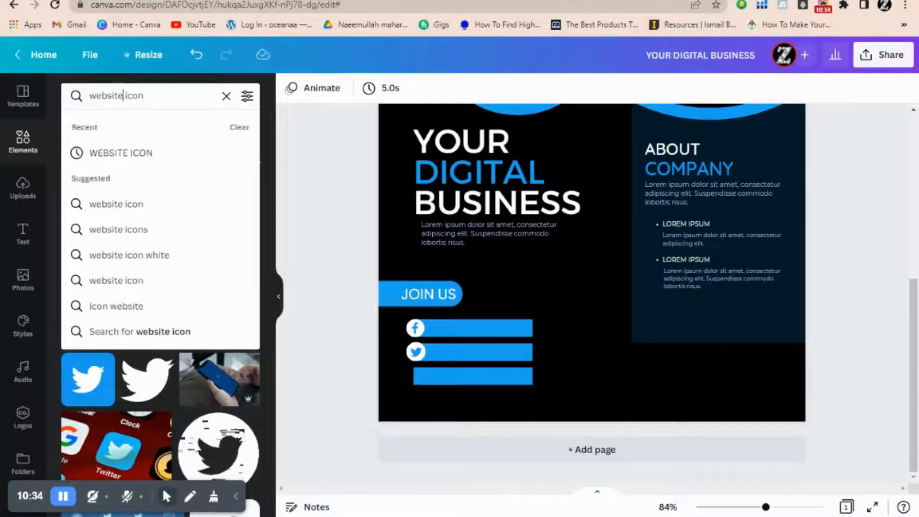
type(" icon")
key("Return")
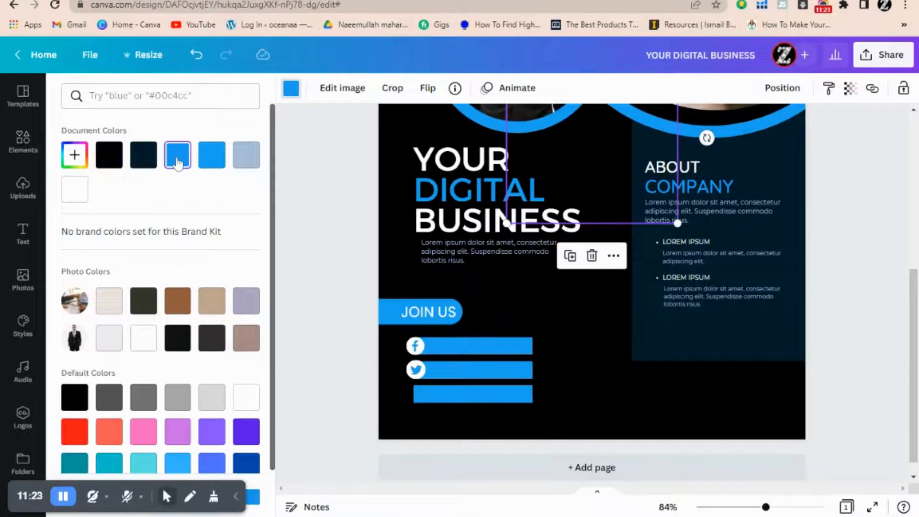
Step: Recolor the globe icon white and shrink it to roughly the size of the other social icons
left_click(85, 194)
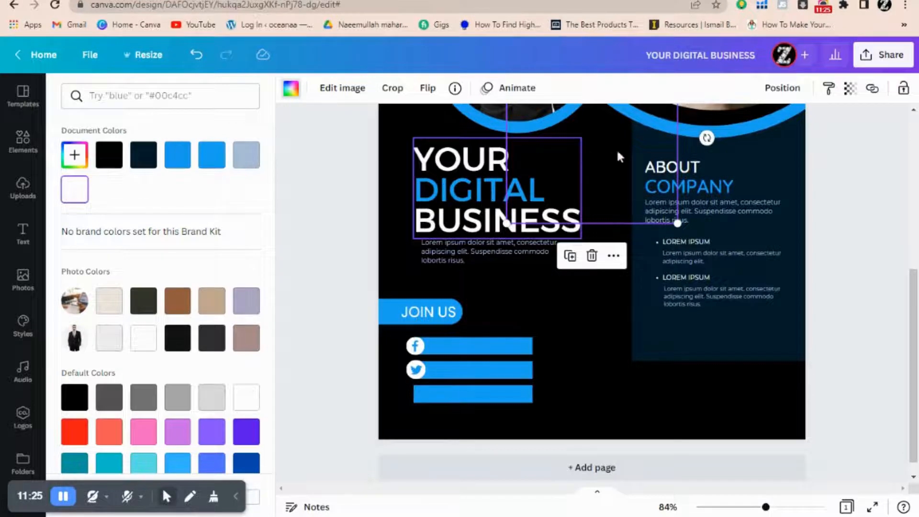
left_click_drag(617, 221, 591, 416)
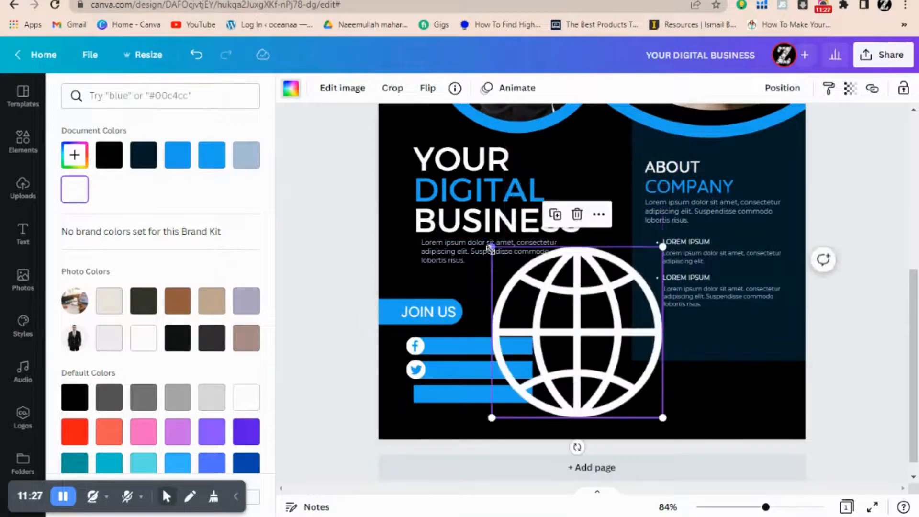
left_click_drag(493, 247, 647, 412)
left_click(655, 410)
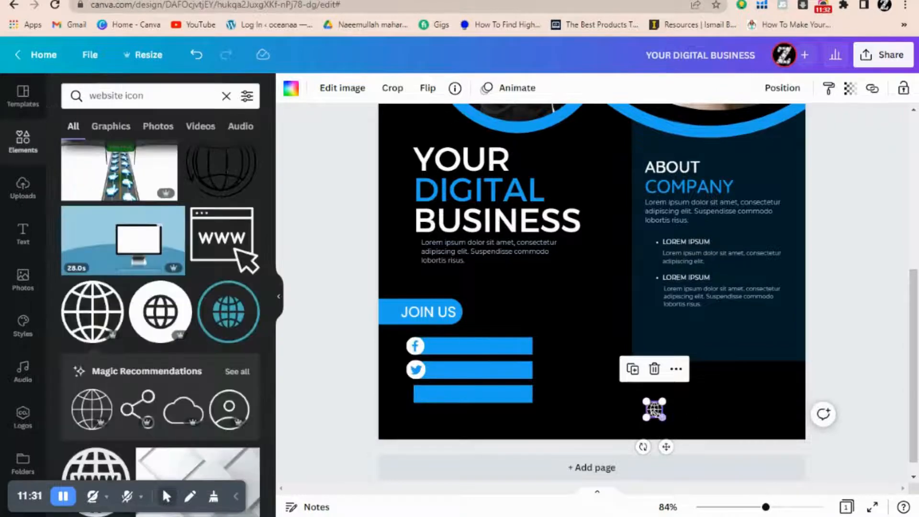
Step: Place the globe icon over the left end of the bottom blue bar at about 8.4 mm, aligned under the Twitter icon
left_click(704, 415)
left_click_drag(501, 404, 424, 401)
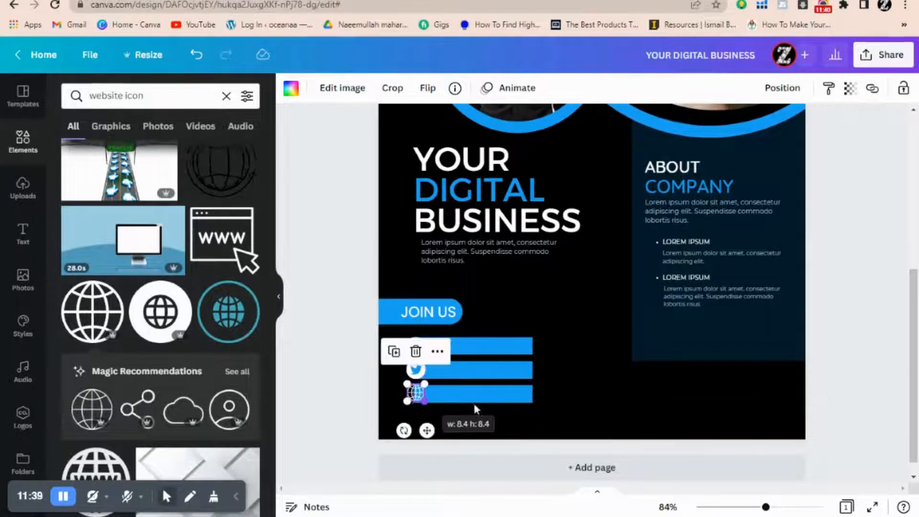
left_click(592, 411)
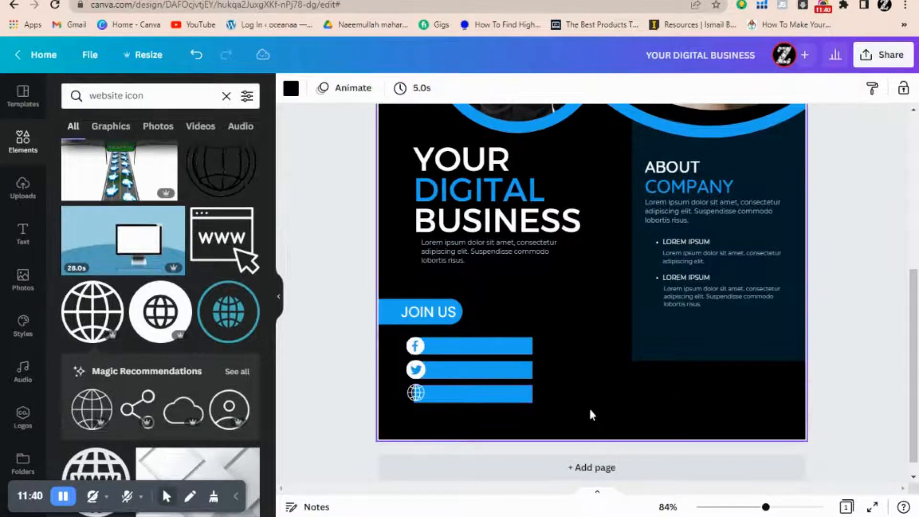
left_click(416, 393)
left_click_drag(416, 393, 415, 394)
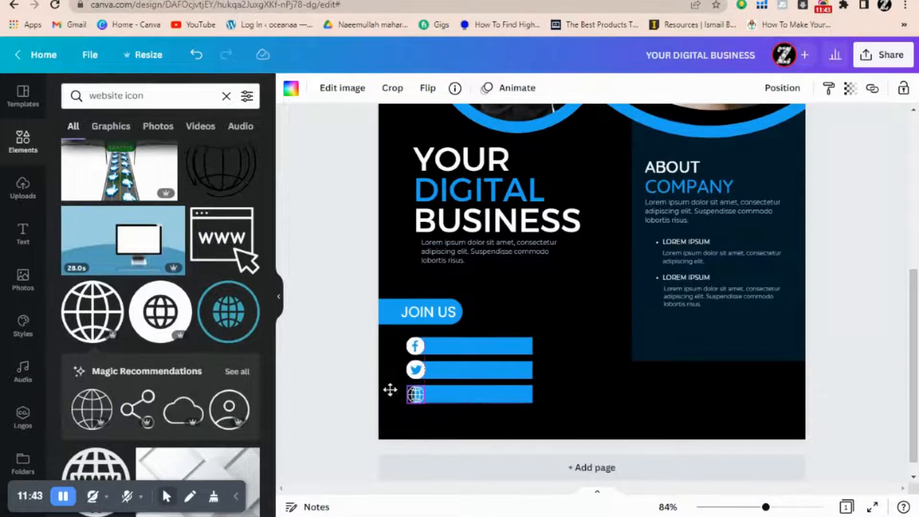
left_click(367, 390)
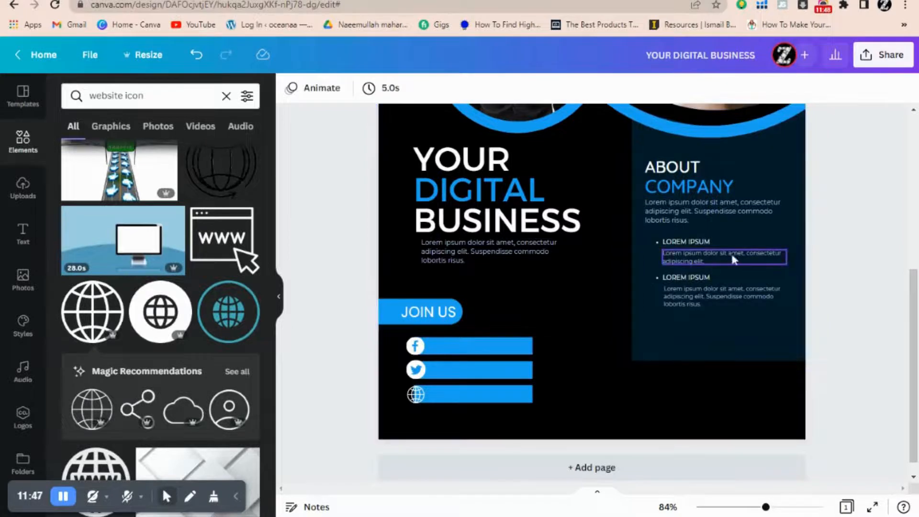
Step: Copy "Lorem ipsum dolor sit" from the paragraph under the heading and add it as a new subheading text
left_click(22, 235)
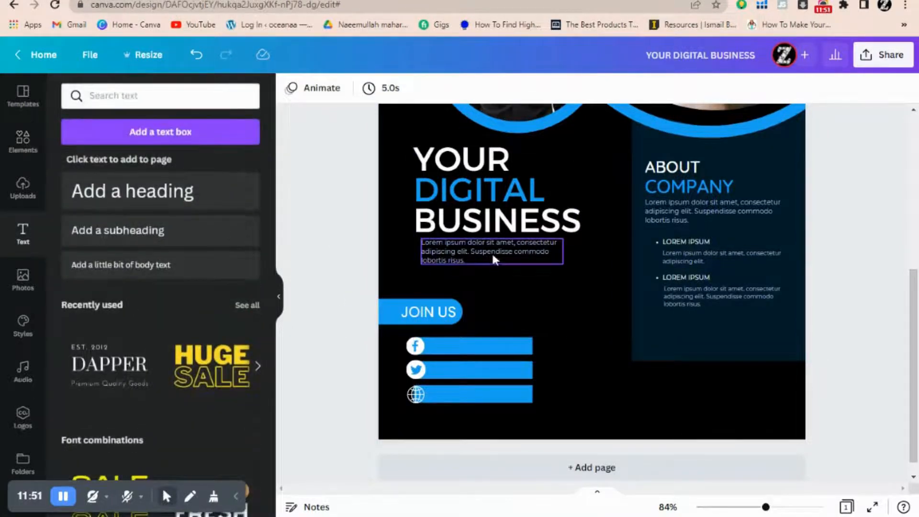
left_click(492, 246)
left_click(492, 242)
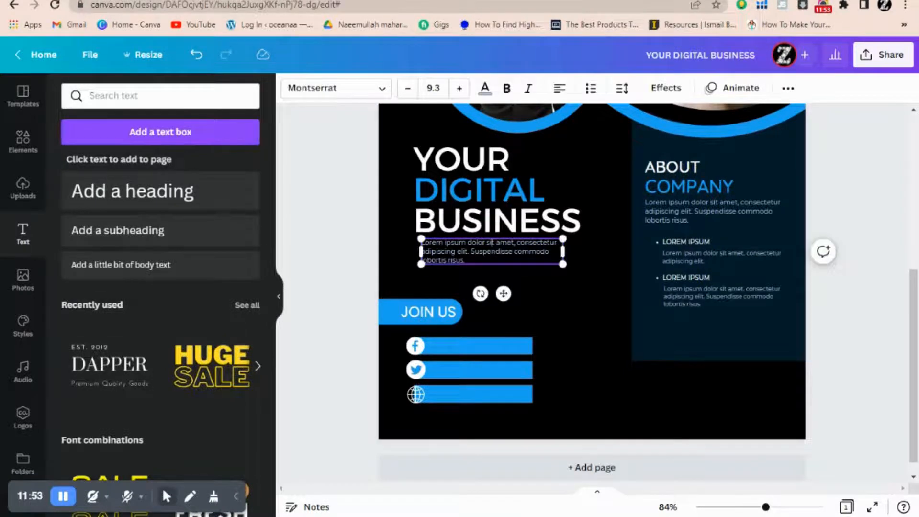
left_click_drag(495, 243, 477, 243)
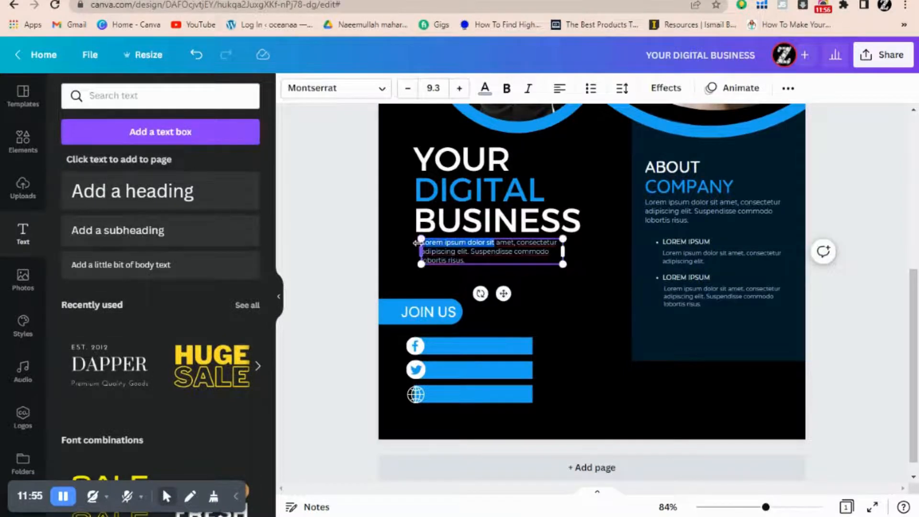
left_click_drag(214, 239, 424, 310)
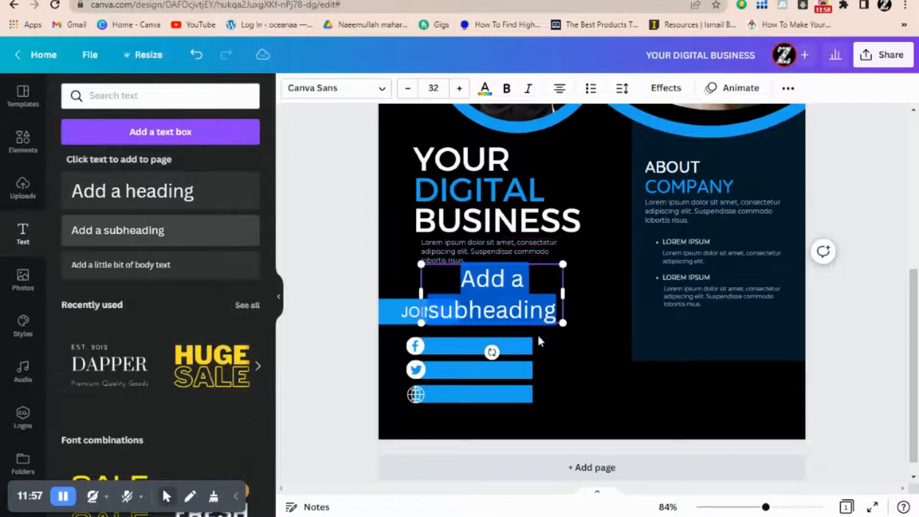
type("Lorem ipsum dolor sit")
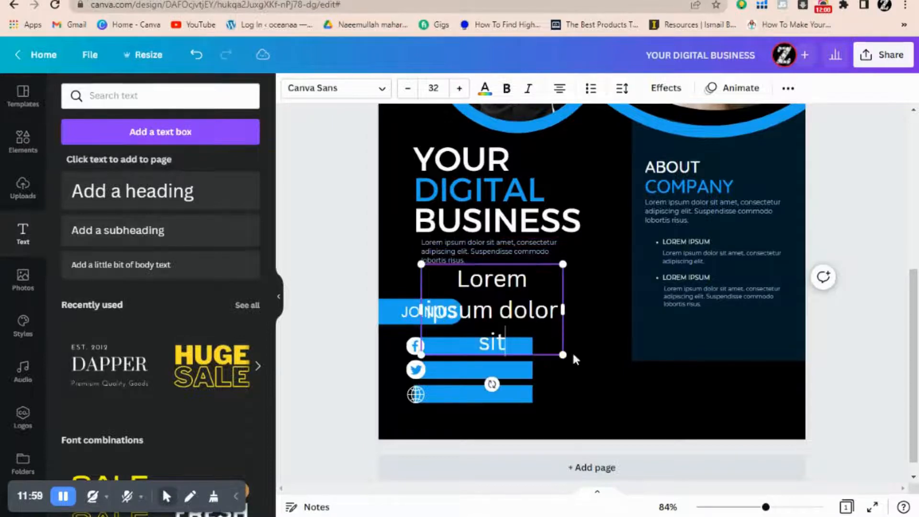
Step: Fit the new text on one line, scale it down to size 16 and move it onto the social bars
left_click_drag(562, 311, 680, 309)
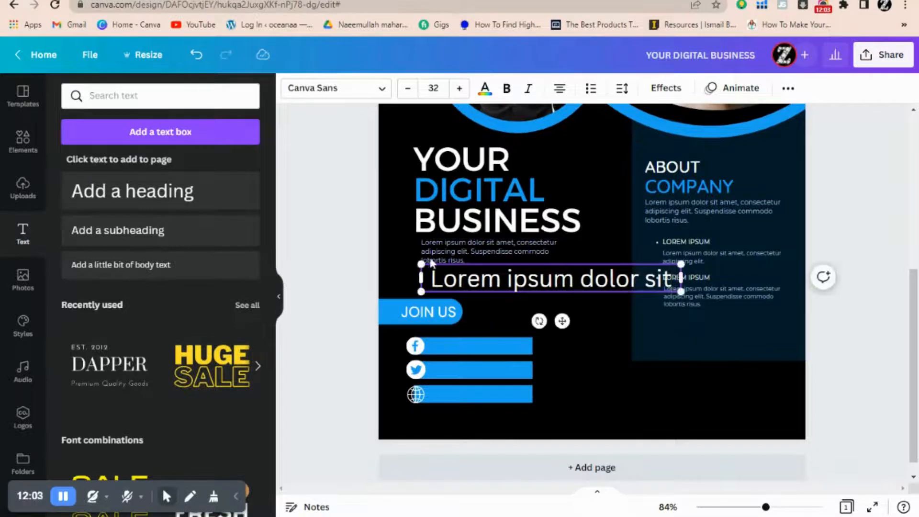
left_click_drag(422, 264, 551, 276)
left_click(570, 367)
left_click_drag(610, 285, 518, 358)
Step: Shorten the new text to "Lorem ipsum dolor"
double_click(518, 355)
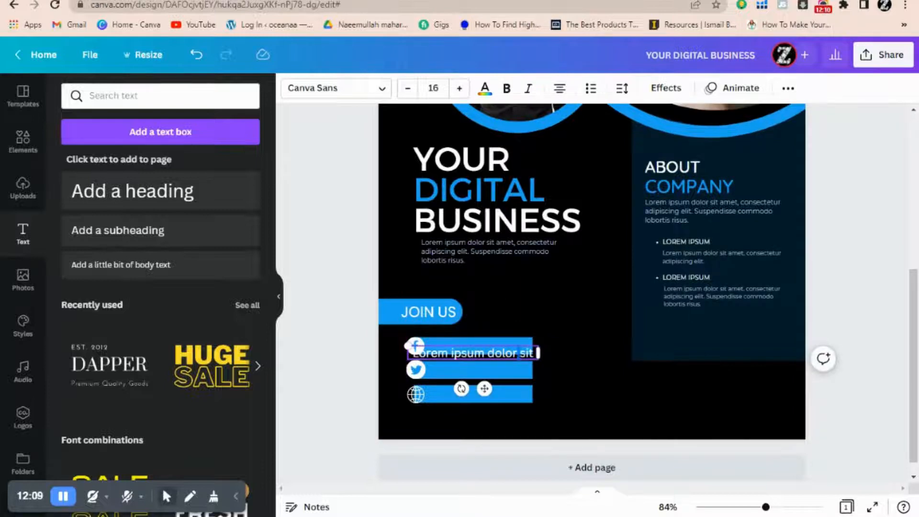
key("BackSpace")
key("BackSpace")
key("BackSpace")
key("BackSpace")
key("BackSpace")
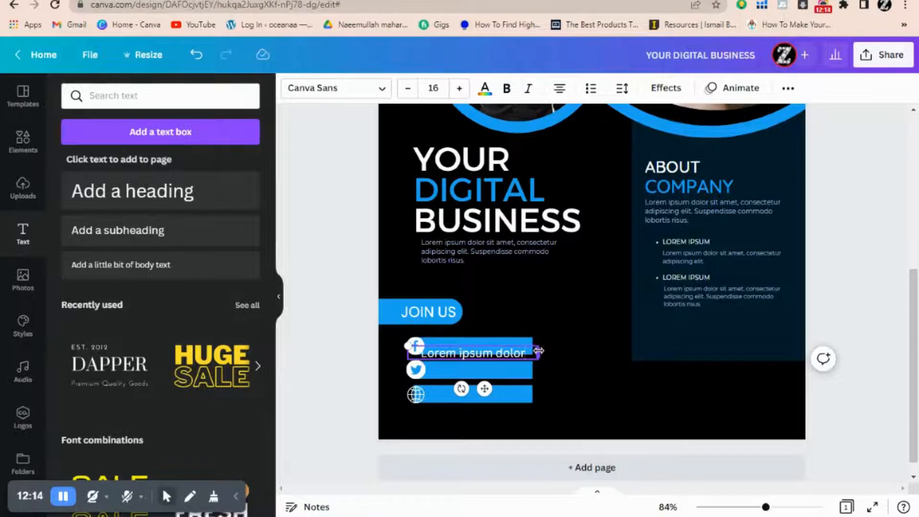
type("r")
Step: Narrow the text box to fit its words and scale the text to size 13.1 on the top blue bar
left_click_drag(539, 351, 515, 348)
left_click(562, 352)
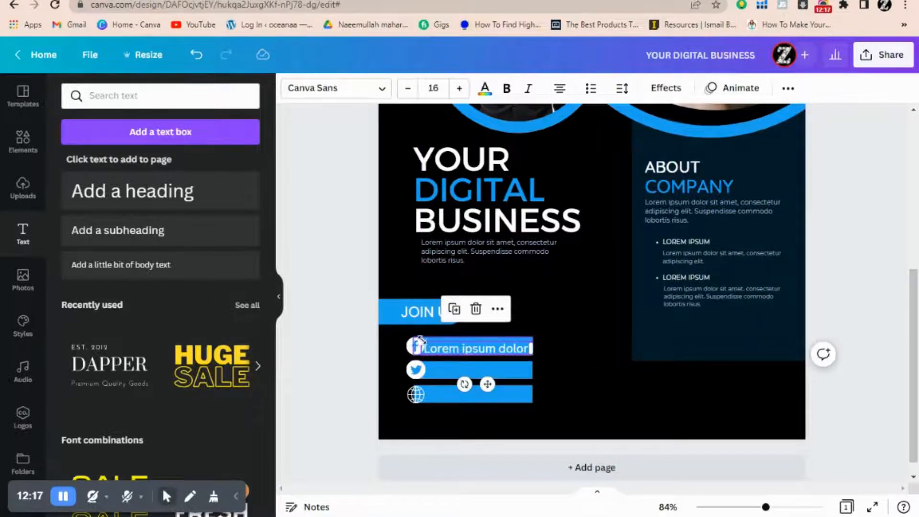
left_click_drag(421, 340, 441, 344)
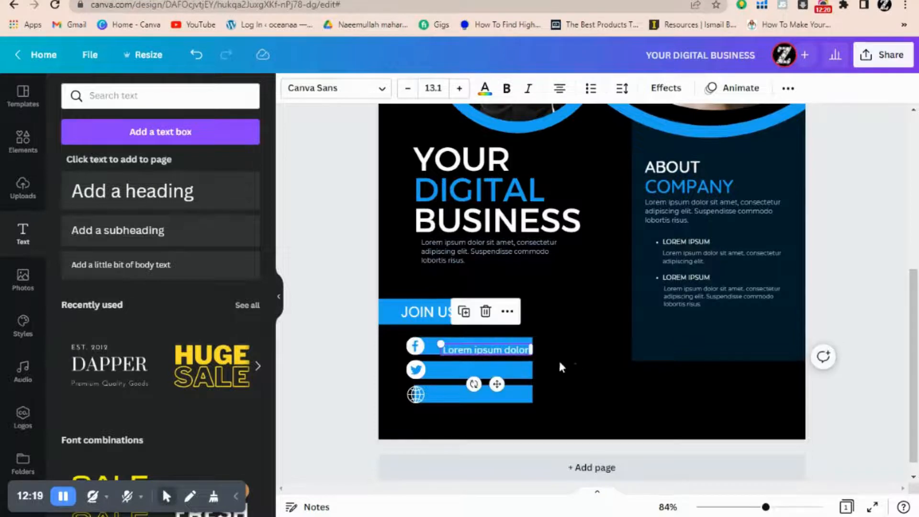
left_click(560, 367)
Step: Shorten the three blue bars slightly at their right ends and center the text vertically on the top bar
left_click_drag(517, 349, 523, 394)
left_click(530, 346)
left_click(546, 349)
left_click(527, 370)
left_click(526, 394)
left_click(506, 358)
Step: Change the font of the top bar's text to Montserrat
left_click(498, 350)
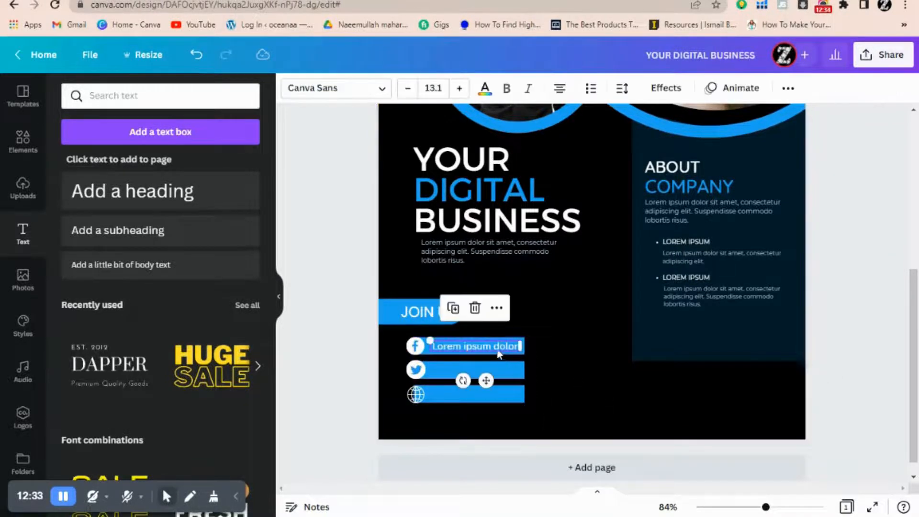
left_click(299, 86)
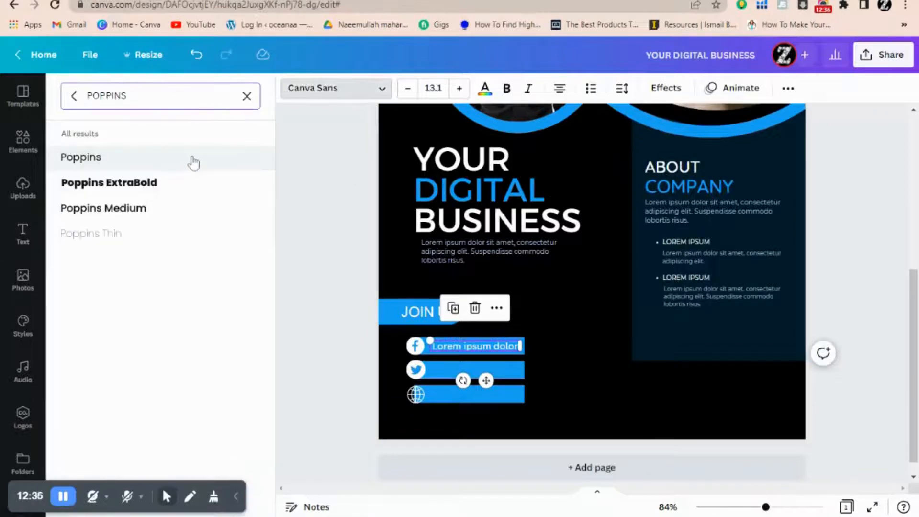
left_click(247, 96)
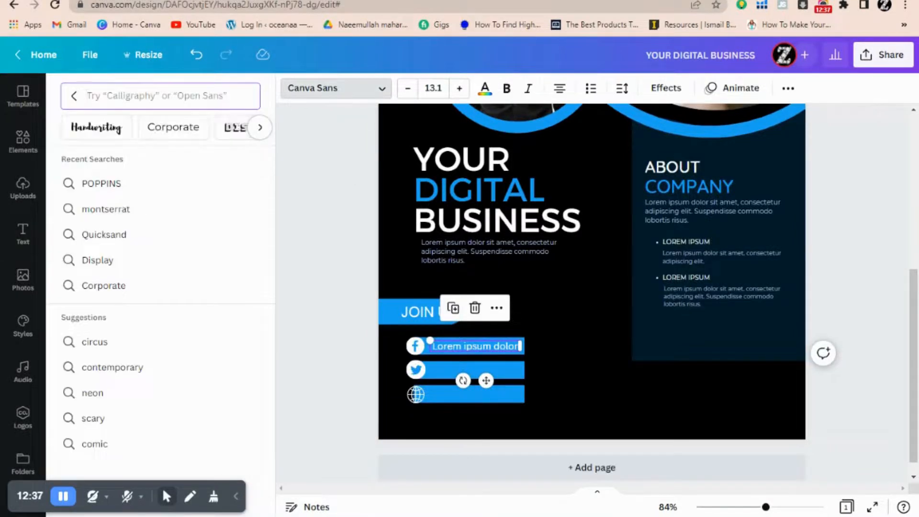
type("monts")
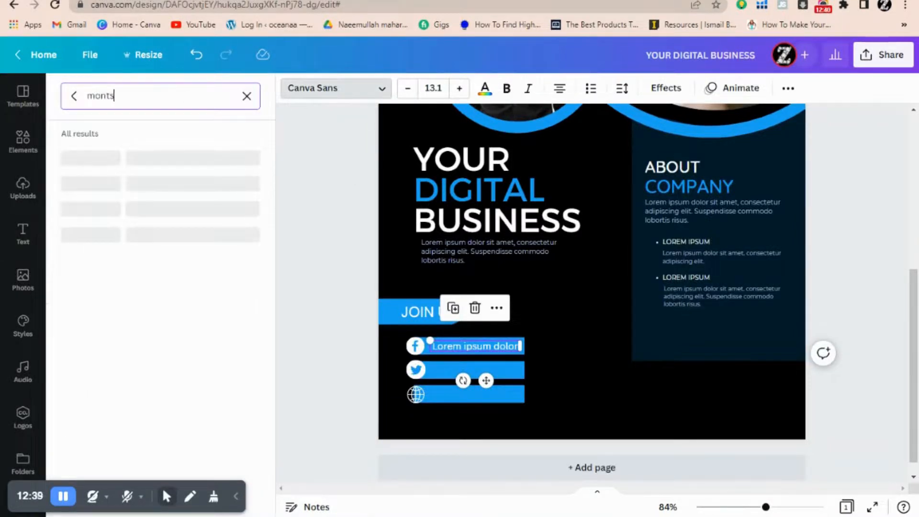
type("errat")
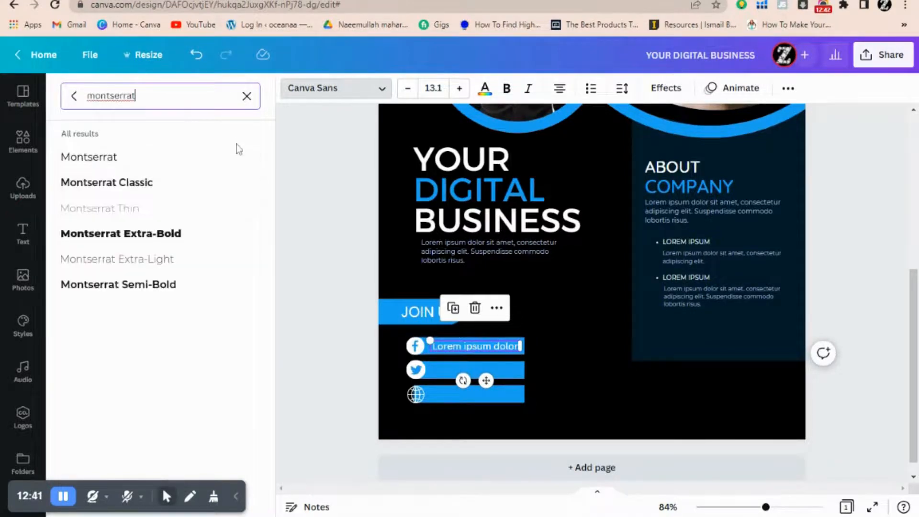
left_click(214, 158)
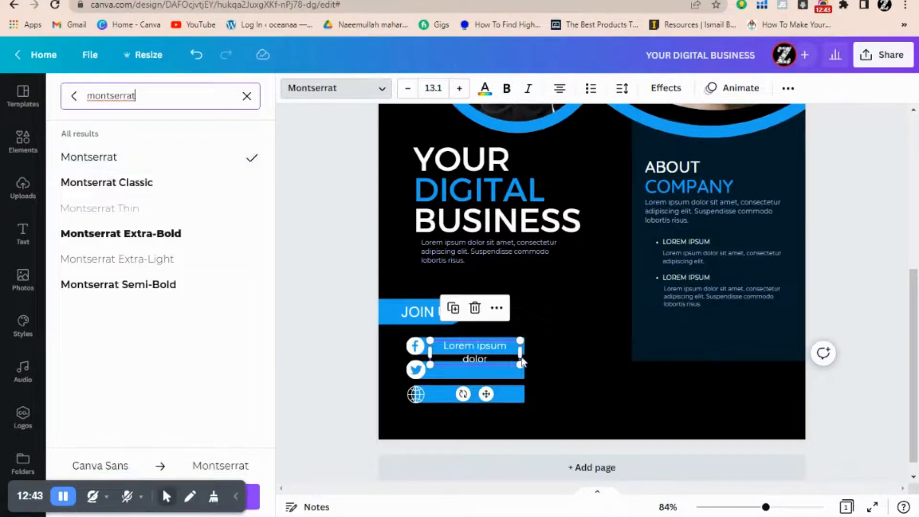
Step: Widen the text box to about 46.6 mm so the text fits one line, and shift it closer to the Facebook icon
left_click_drag(522, 352, 530, 349)
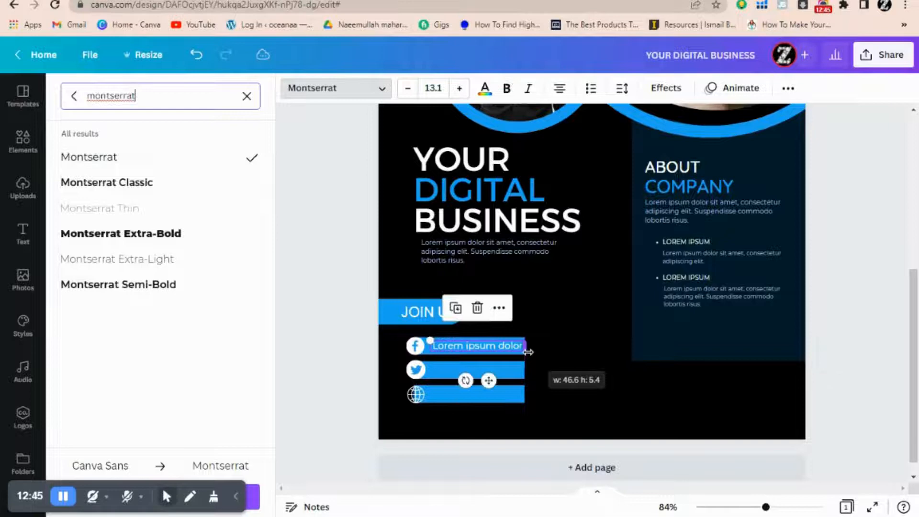
left_click(540, 352)
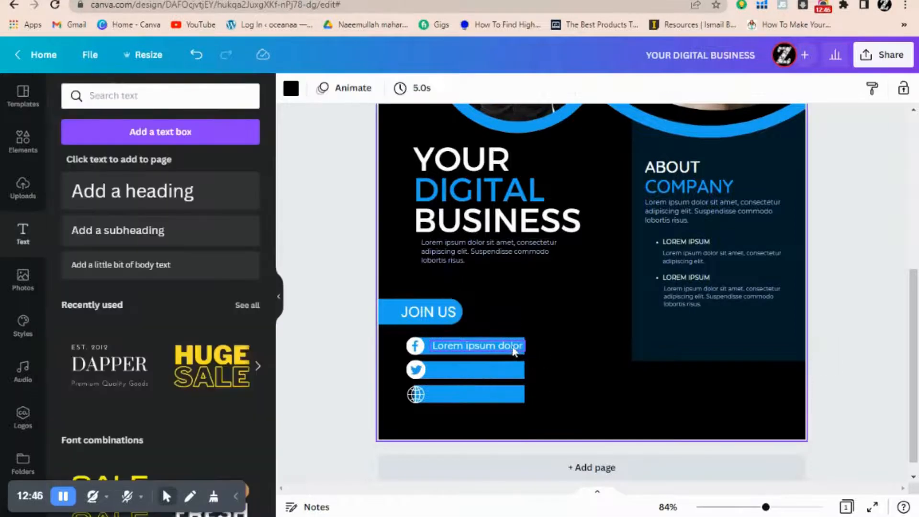
left_click(512, 351)
left_click(557, 357)
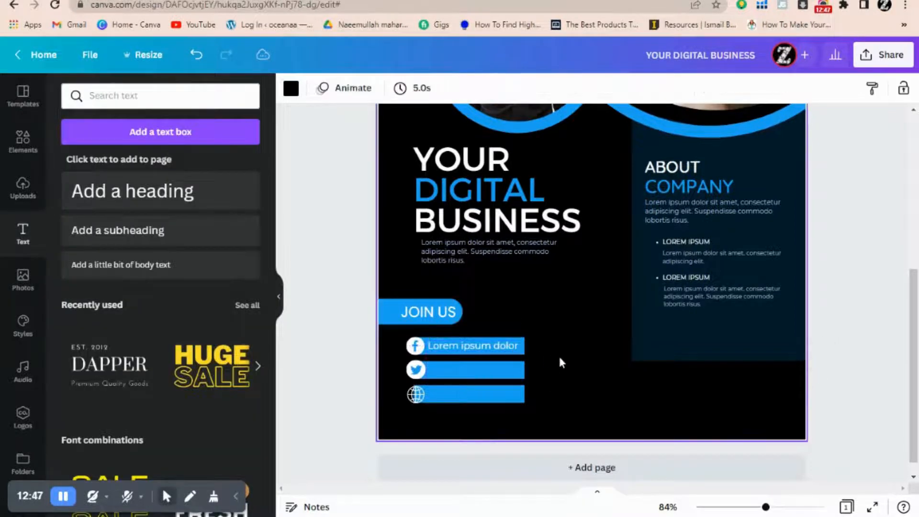
Step: Duplicate the "Lorem ipsum dolor" text onto the Twitter bar and the website bar
double_click(508, 351)
left_click_drag(500, 348, 482, 370)
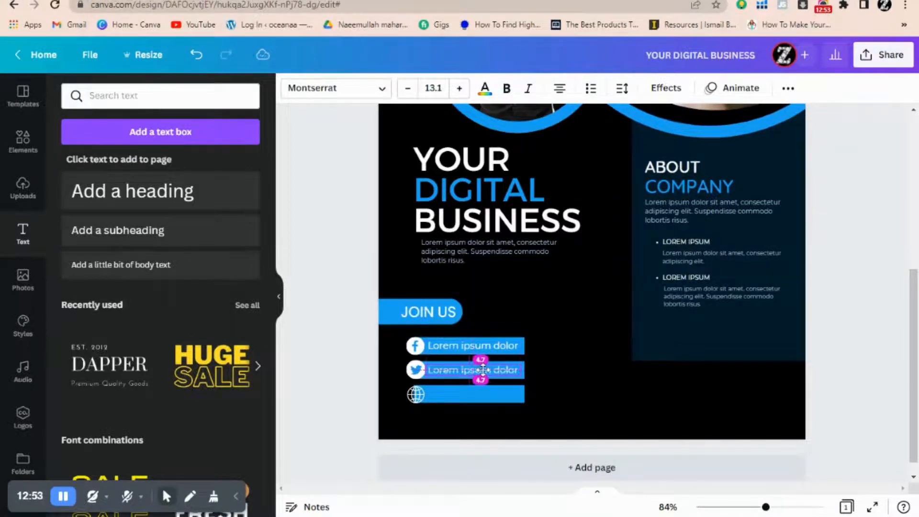
left_click_drag(483, 370, 495, 393)
left_click(558, 372)
left_click(508, 375)
key("ctrl+d")
left_click(570, 390)
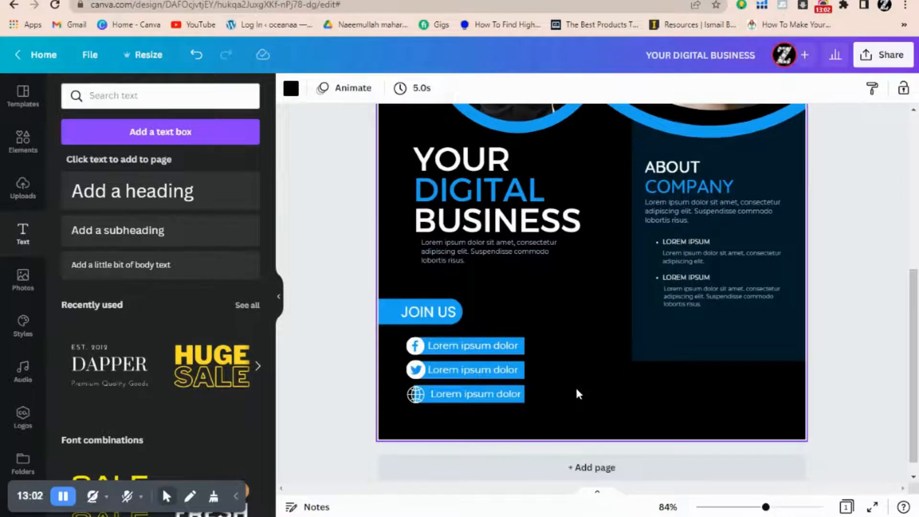
Step: Add a "Contact us" heading, shrink it to about size 17.2, and place it near the flyer's lower right corner
left_click(117, 183)
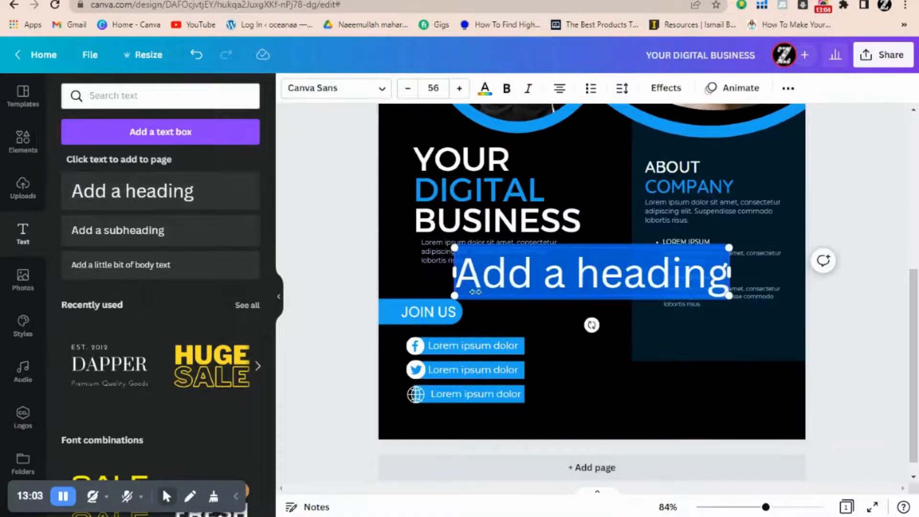
type("C")
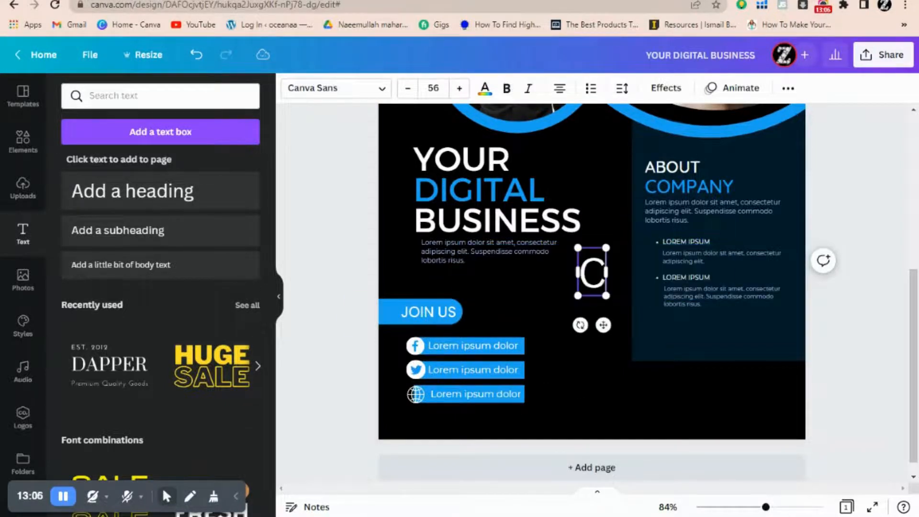
type("ontact us")
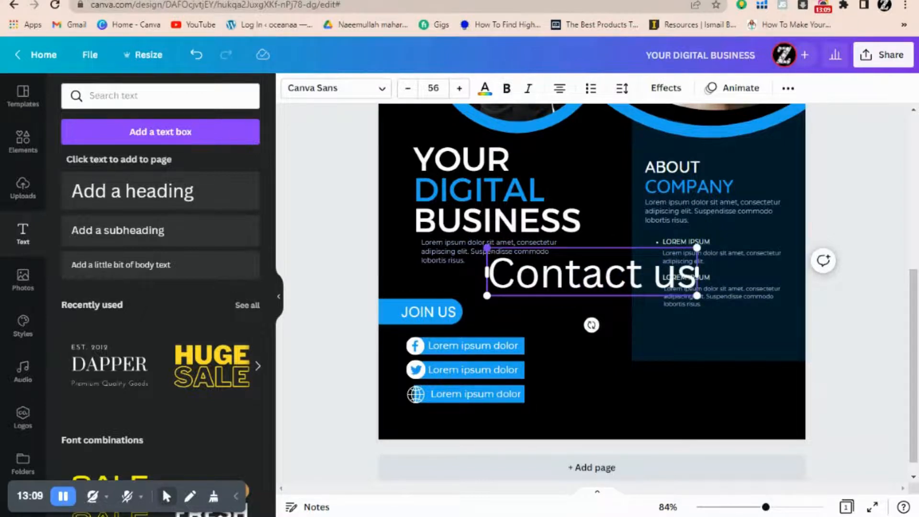
left_click_drag(487, 247, 581, 269)
left_click(552, 294)
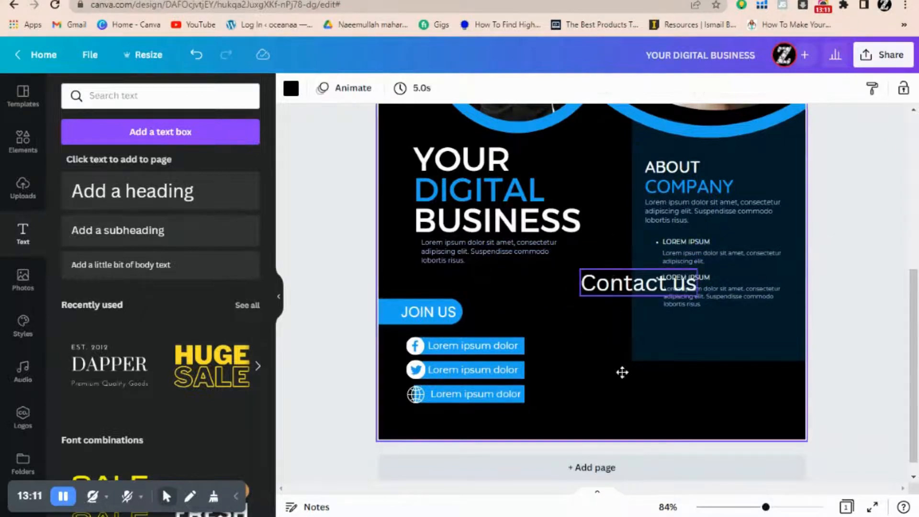
left_click_drag(644, 282, 727, 387)
left_click_drag(665, 377, 717, 391)
Step: Change the "Contact us" font to Montserrat Classic and reduce the text to about size 14.8, positioned just below the dark blue panel
left_click(354, 90)
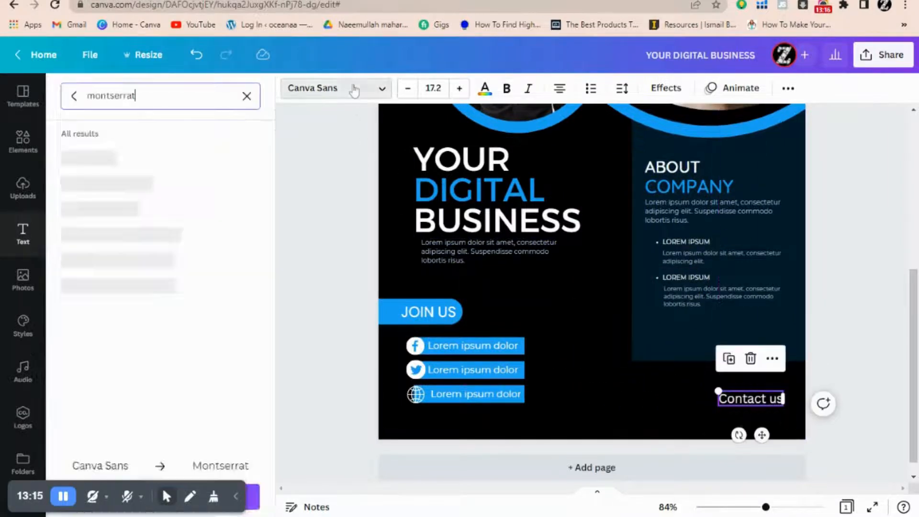
left_click(69, 99)
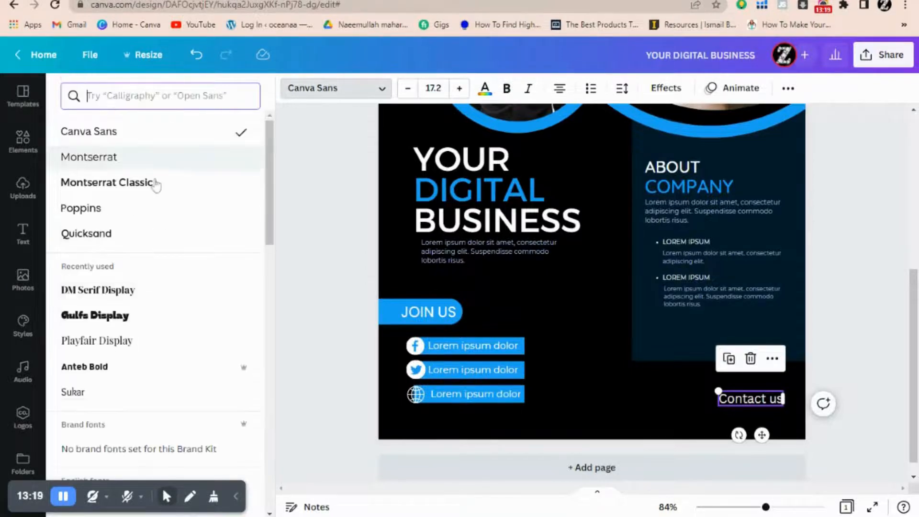
left_click(154, 183)
mouse_move(743, 397)
left_mouse_down()
mouse_move(722, 387)
mouse_move(739, 389)
left_mouse_up()
Step: Search the elements library for "mobile icon"
left_click(7, 138)
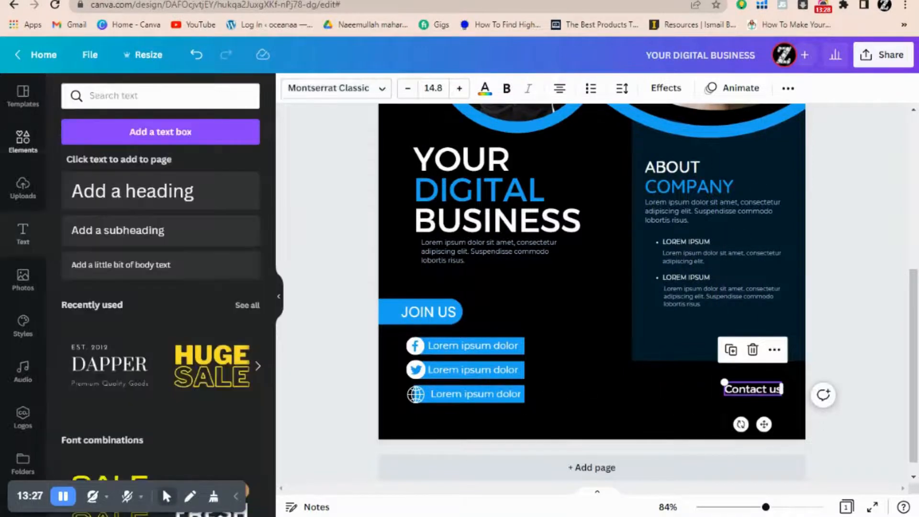
left_click(138, 96)
double_click(134, 95)
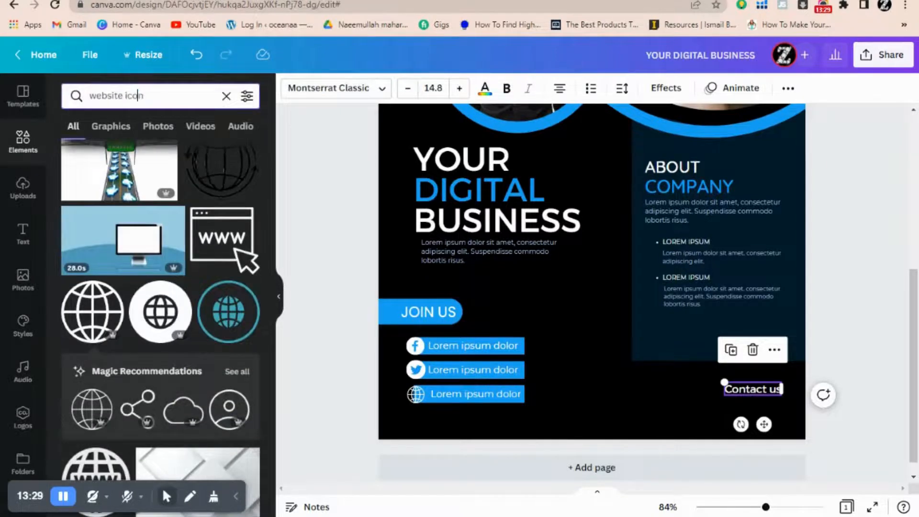
triple_click(140, 96)
type("mob")
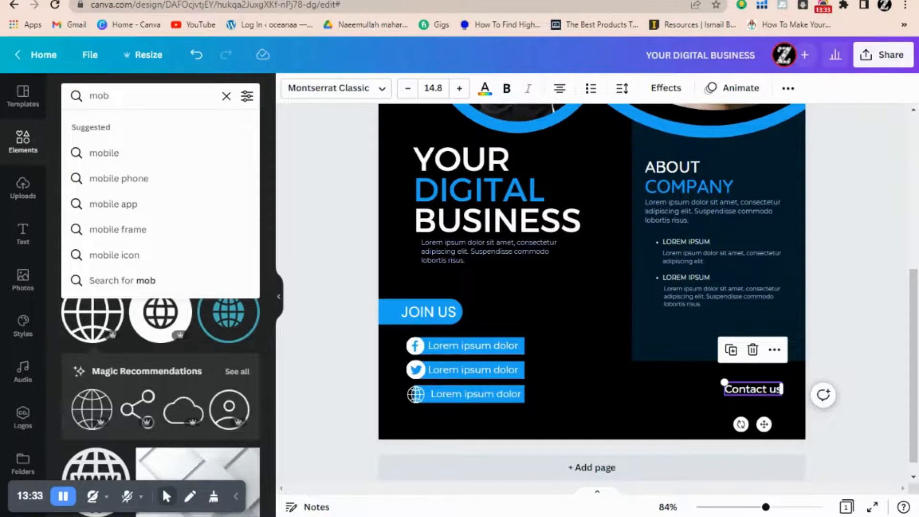
type("ile icon")
key("Return")
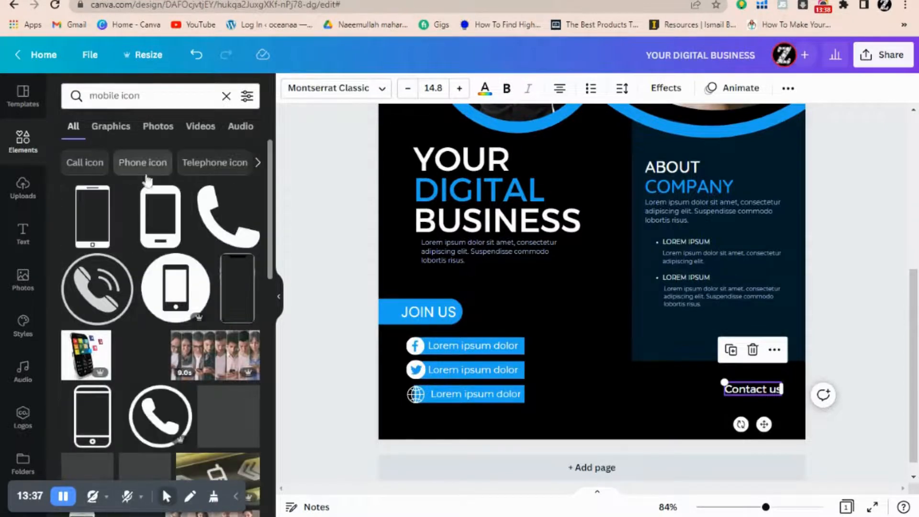
left_click(243, 427)
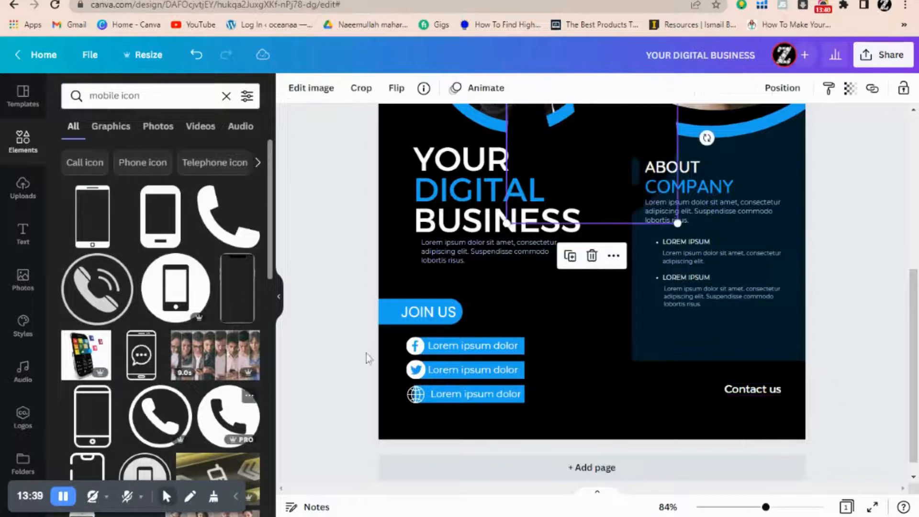
left_click(292, 91)
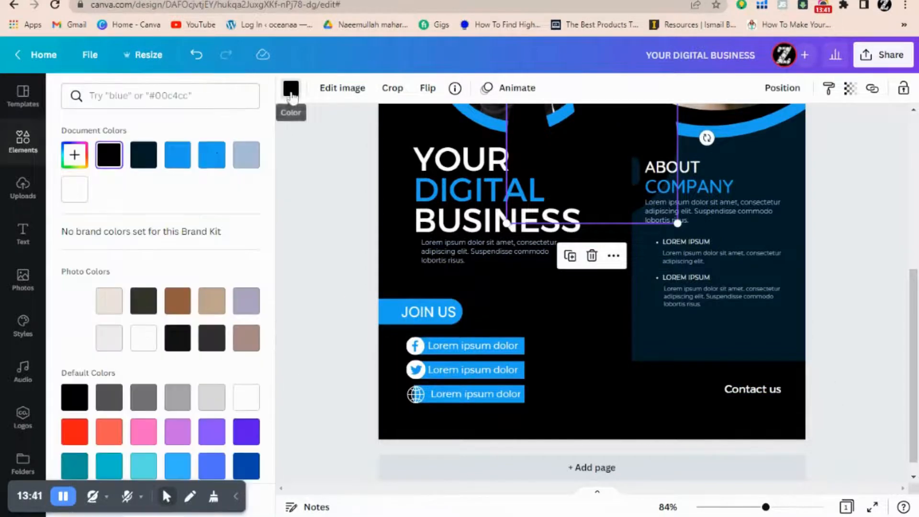
left_click(183, 160)
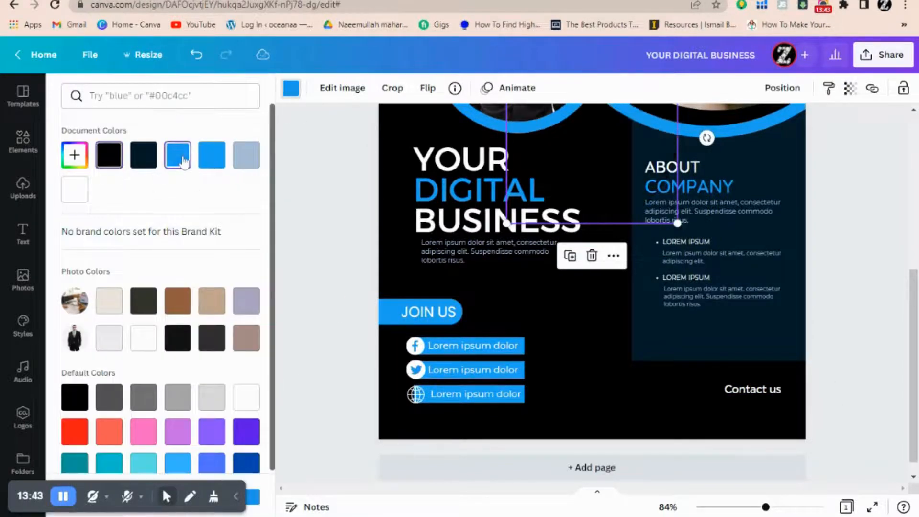
left_click_drag(605, 144, 606, 324)
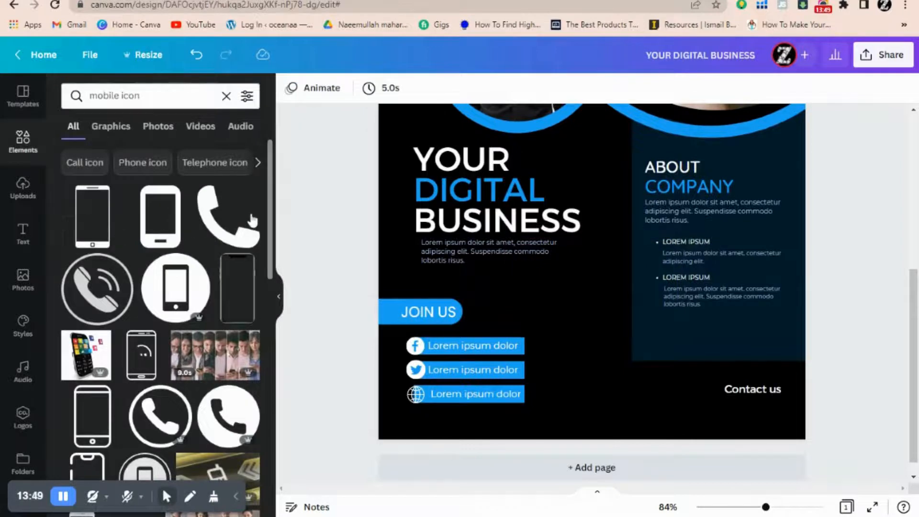
Step: Find phone icons, insert the handset in a solid circle, and recolor it with the document's bright blue
left_click(153, 166)
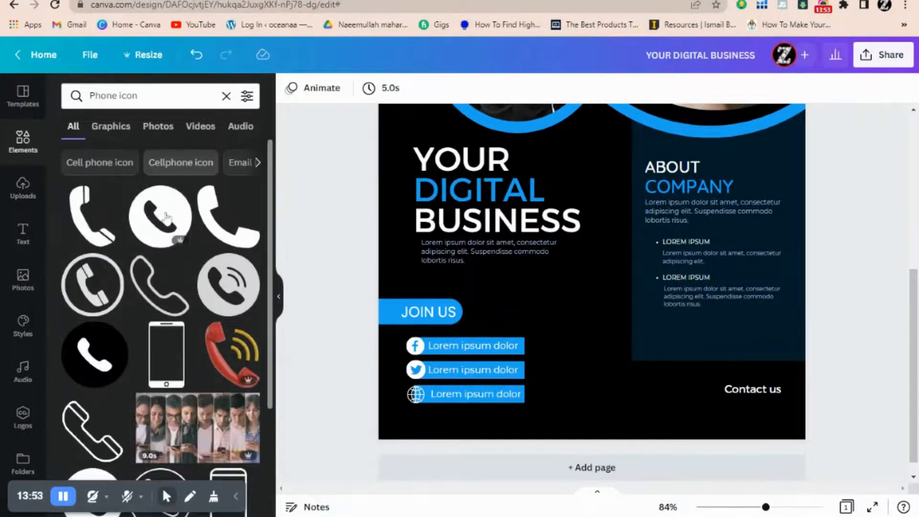
left_click(161, 216)
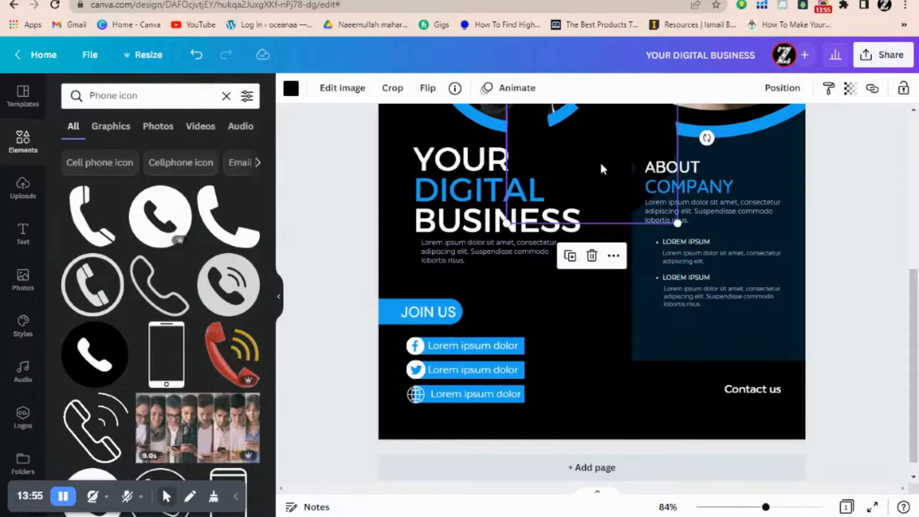
left_click_drag(599, 164, 599, 313)
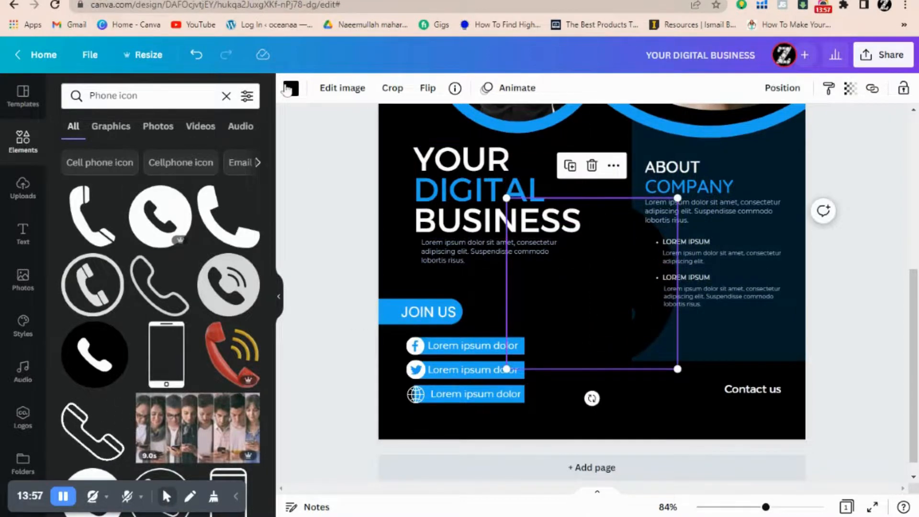
left_click(291, 88)
left_click(174, 163)
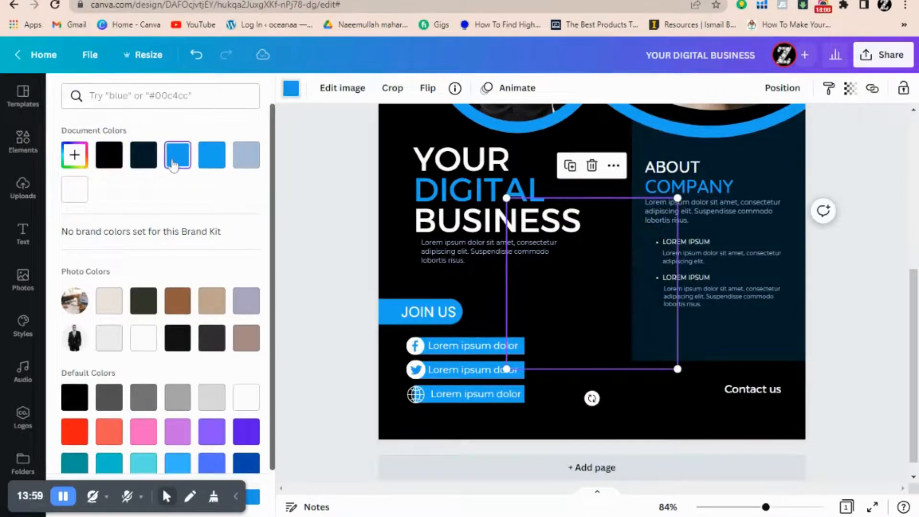
left_click_drag(561, 267, 568, 294)
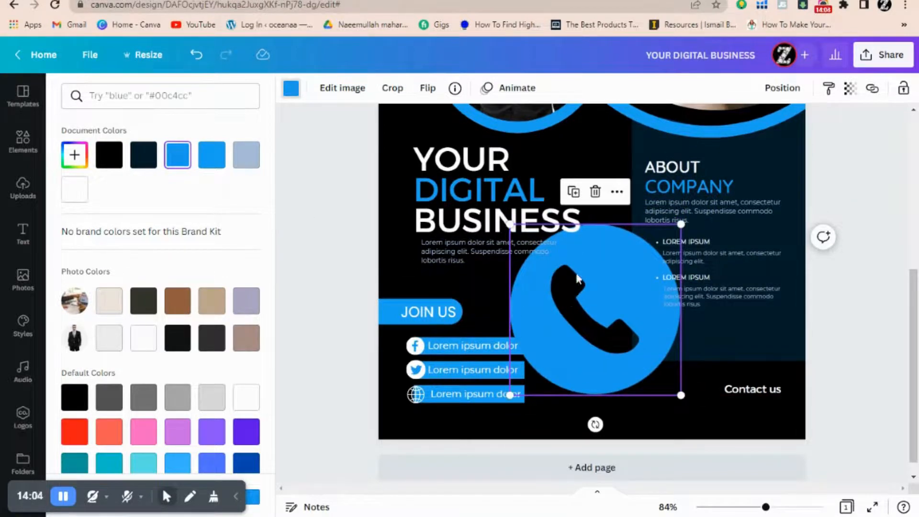
Step: Shrink the blue phone icon and arrange it directly to the left of the "Contact us" text
left_click_drag(511, 225, 644, 388)
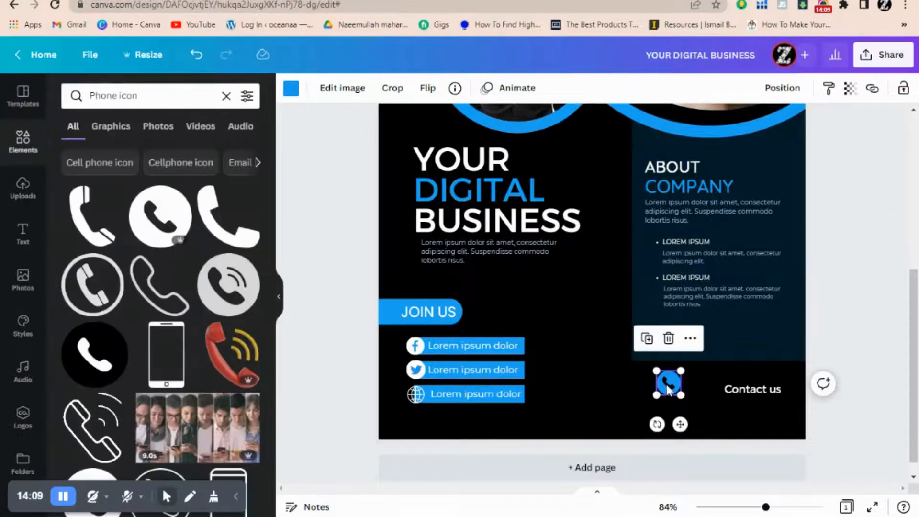
left_click_drag(668, 387, 721, 389)
left_click(725, 390)
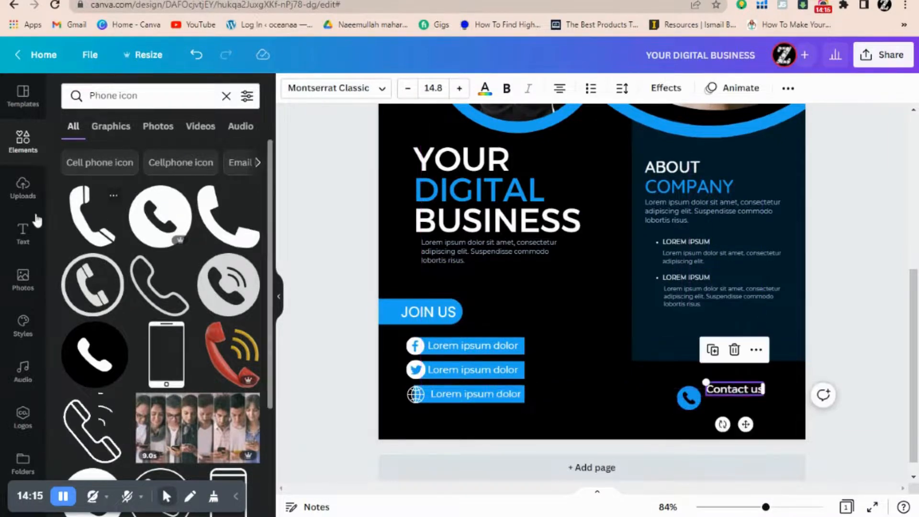
Step: Add a subheading text box containing the sample phone number
left_click(19, 235)
left_click(155, 230)
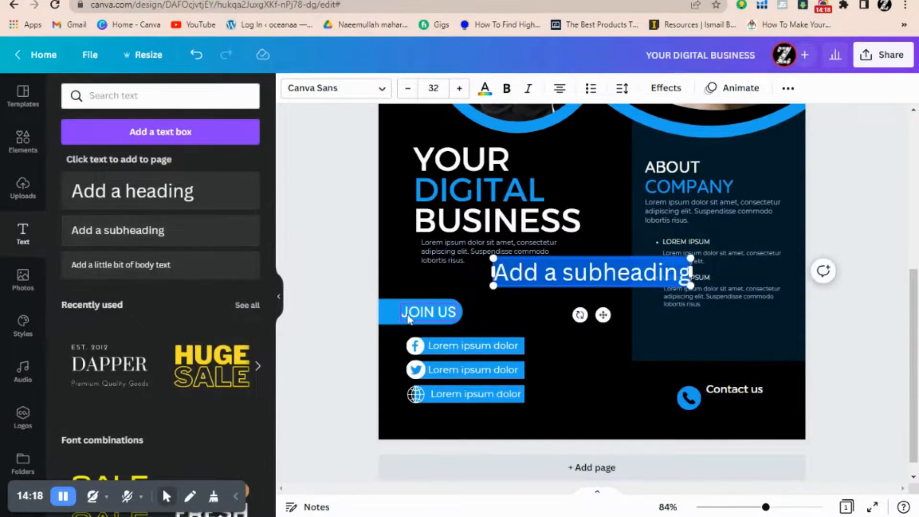
key("BackSpace")
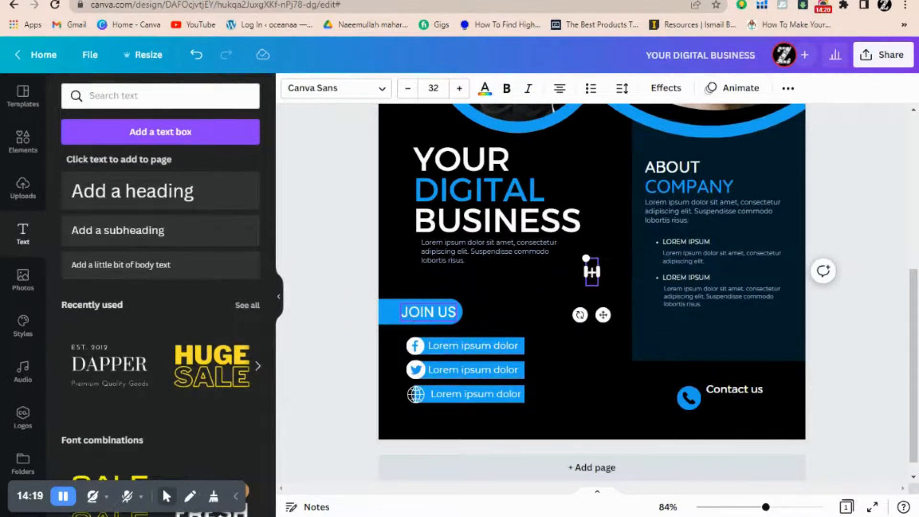
type("+ 123 456 789")
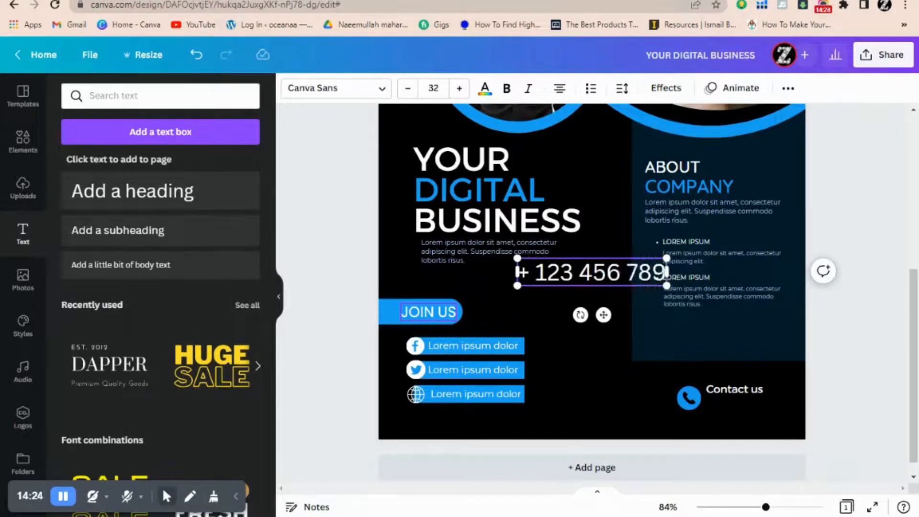
Step: Set the phone number's font to Montserrat Classic and color it the document's bright blue
left_click(353, 88)
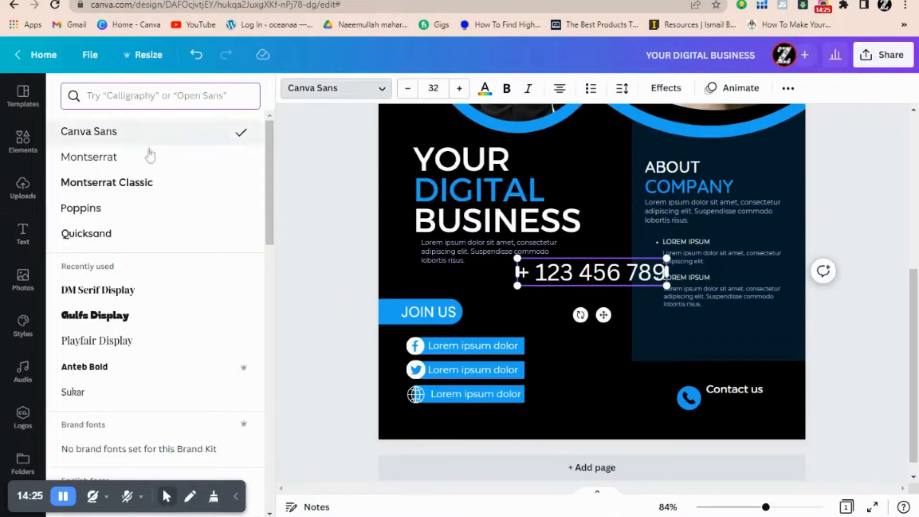
left_click(146, 184)
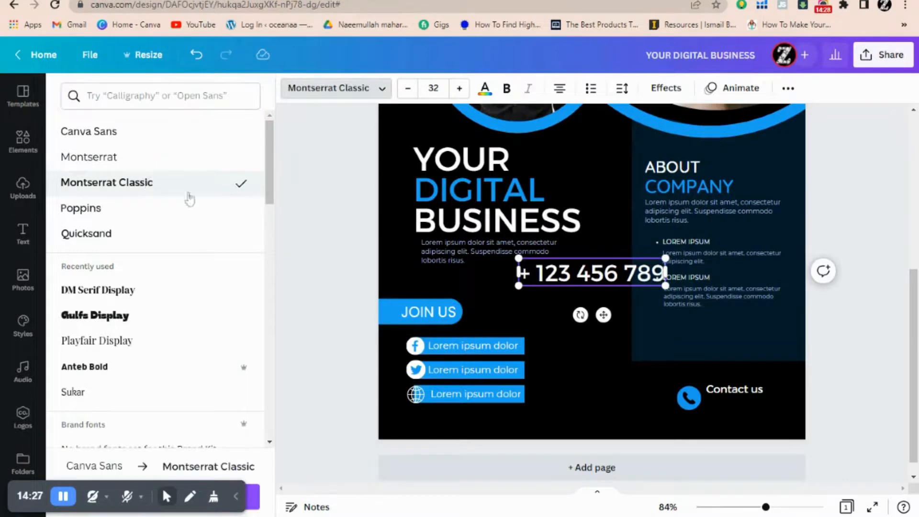
left_click(484, 89)
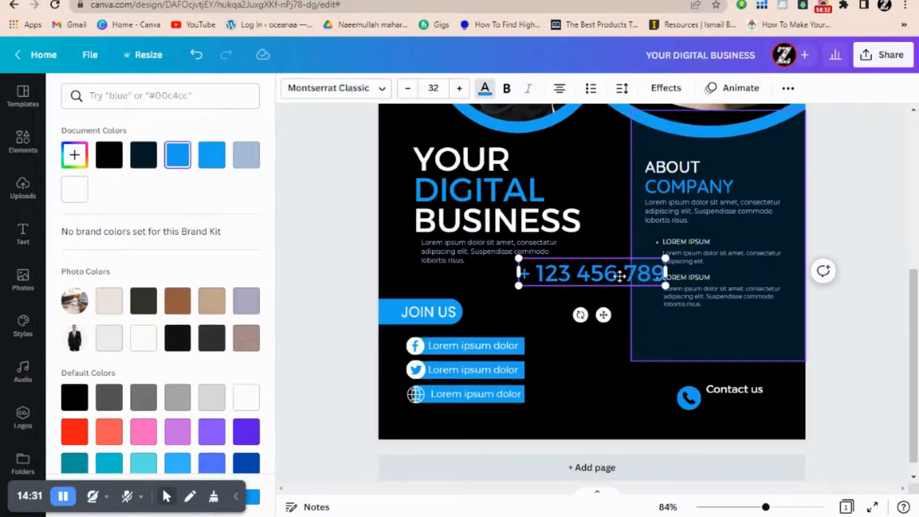
left_click(913, 396)
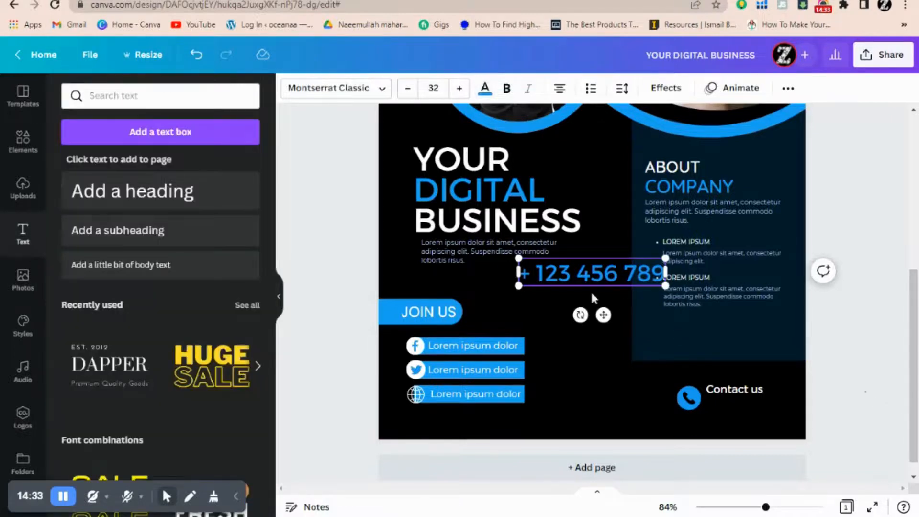
Step: Place the phone number under "Contact us" at about size 21.5 and slightly enlarge the phone icon beside it
left_click_drag(593, 277, 755, 416)
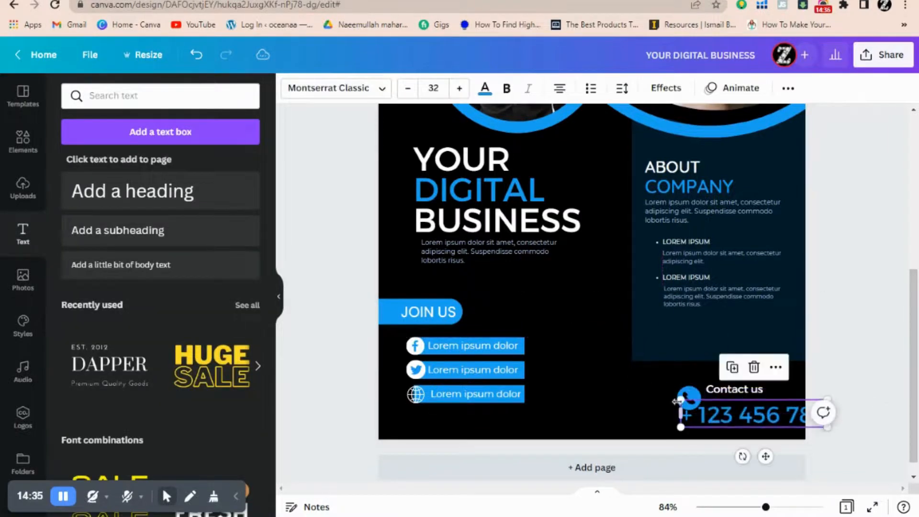
left_click_drag(695, 402, 746, 408)
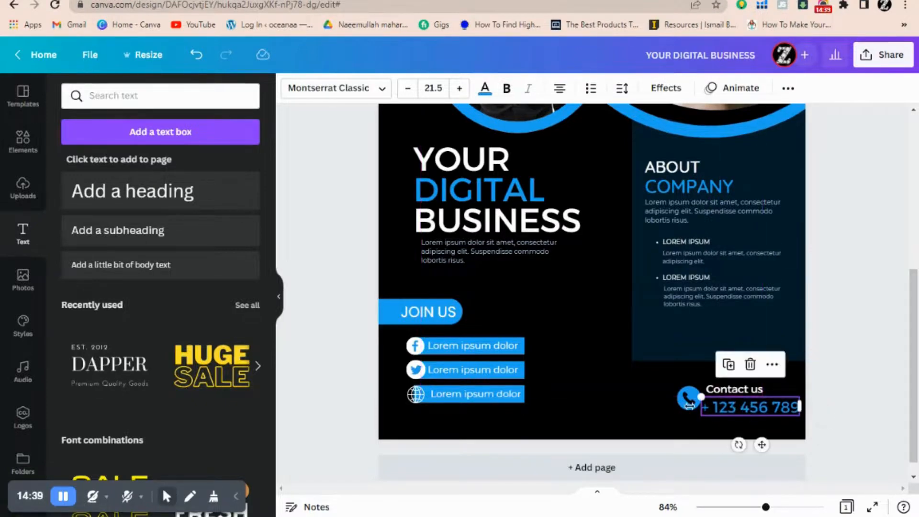
left_click(689, 400)
left_click_drag(678, 410, 673, 416)
left_click(844, 429)
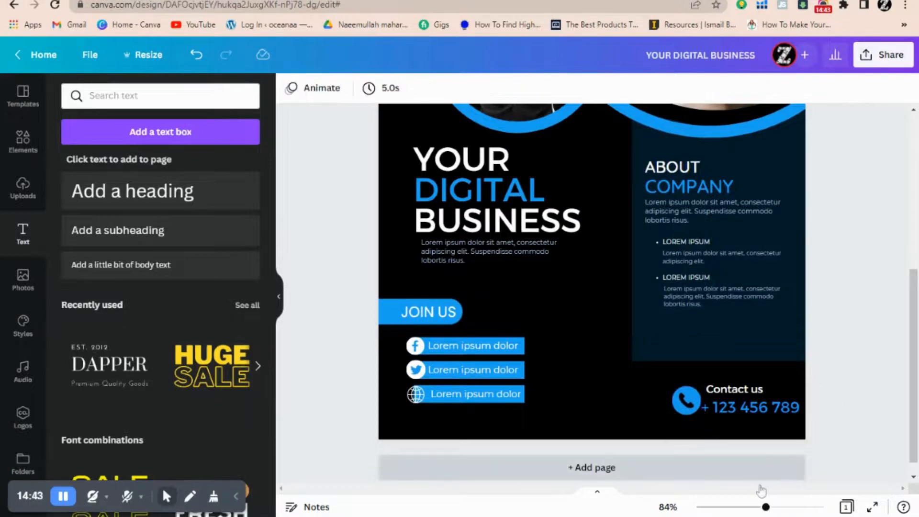
Step: Add a bright blue circle shape and shrink it to about 30 × 30 mm in the black area above the man's portrait
left_click_drag(766, 506, 756, 507)
scroll(592, 292, "up", 5)
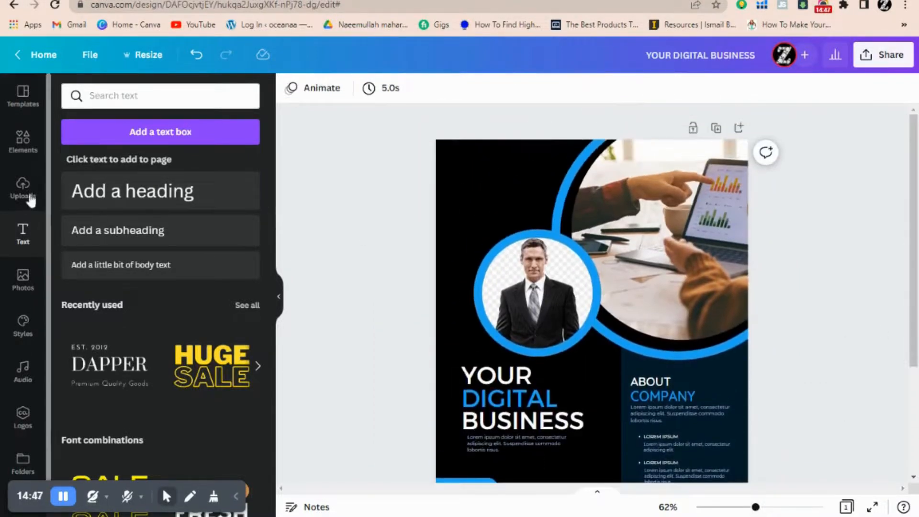
left_click(26, 149)
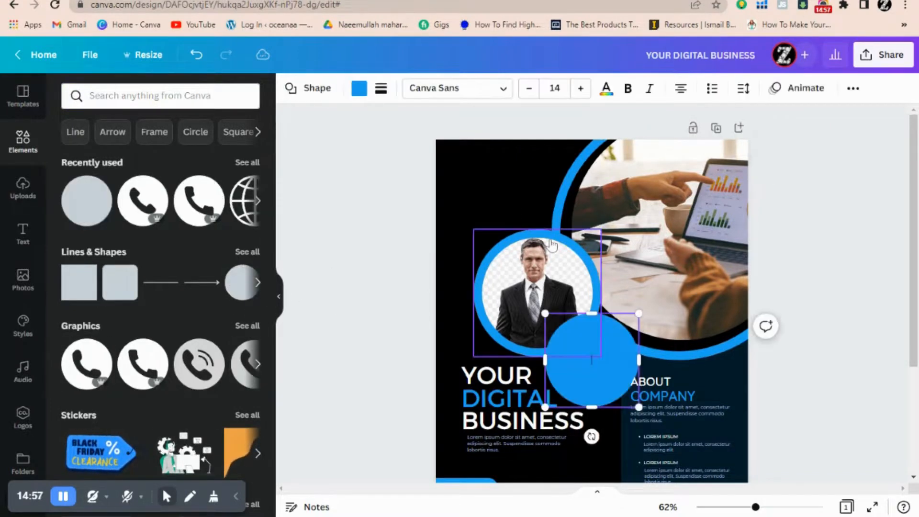
left_click_drag(592, 360, 506, 205)
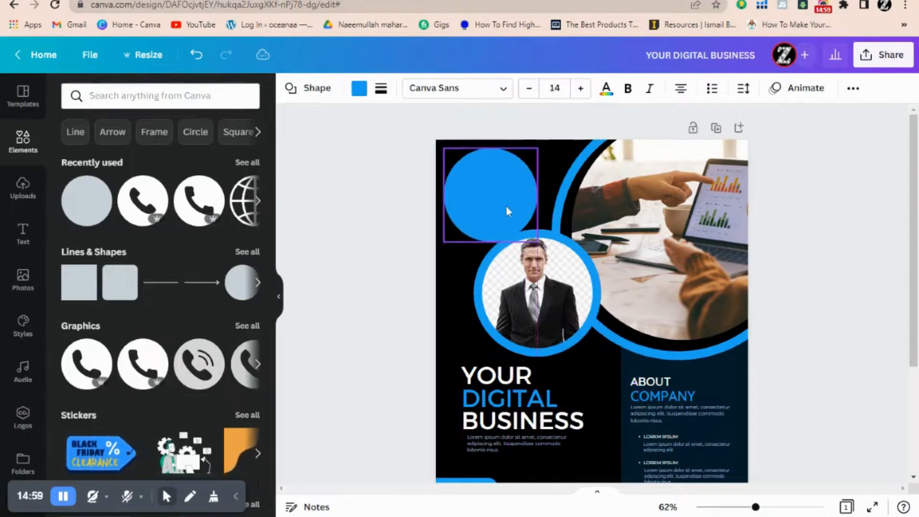
left_click_drag(444, 148, 493, 197)
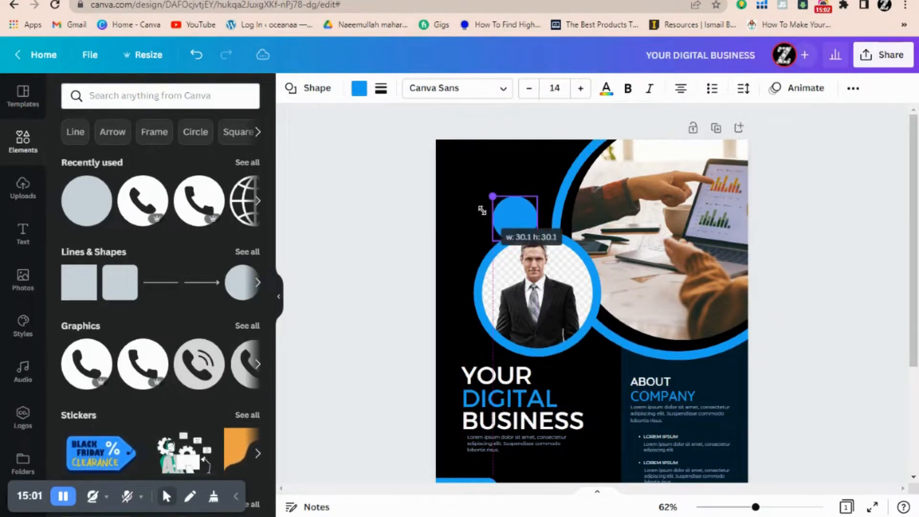
Step: Place the small circle near the flyer's top-left corner, shrink it further, and fill it with white
left_click(765, 507)
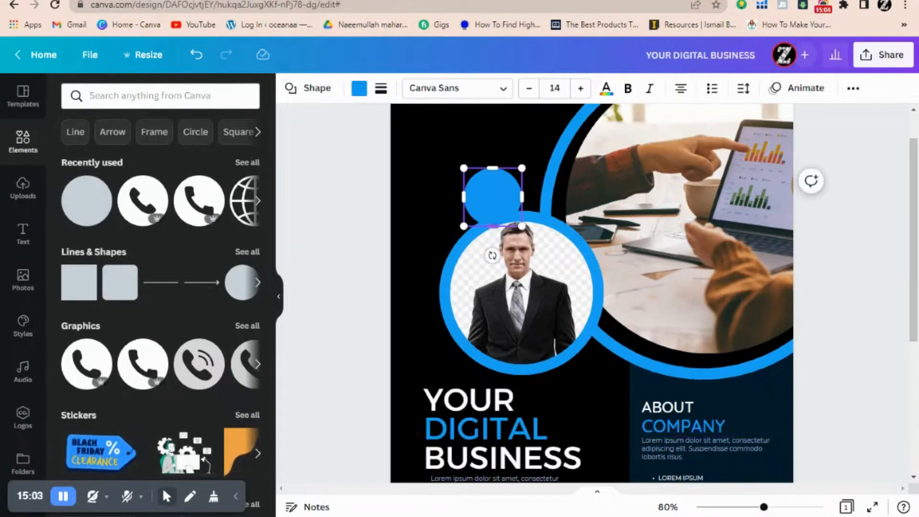
left_click_drag(914, 225, 914, 197)
left_click_drag(475, 230, 425, 171)
left_click(463, 193)
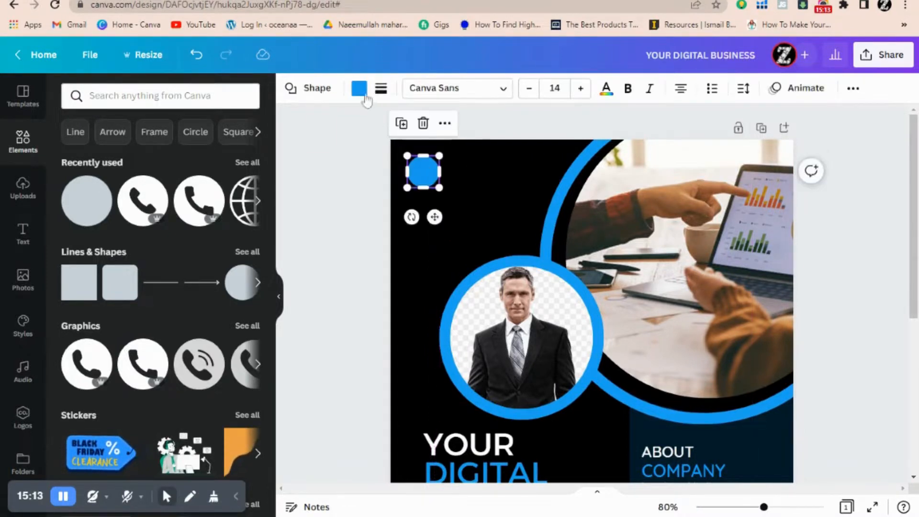
left_click(360, 89)
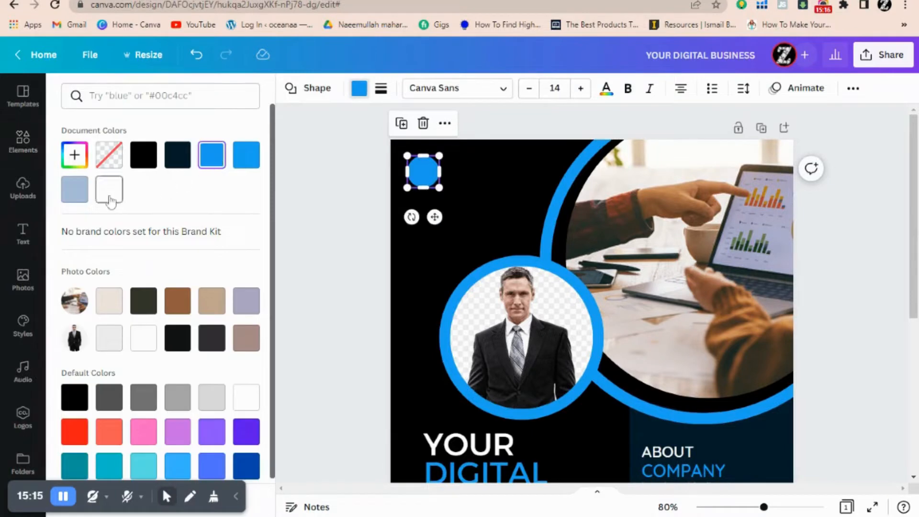
left_click(109, 189)
Step: Add a subheading reading "Company Logo" on two lines beneath the white circle, reduced to size 17.6 in a wider box
left_click(23, 232)
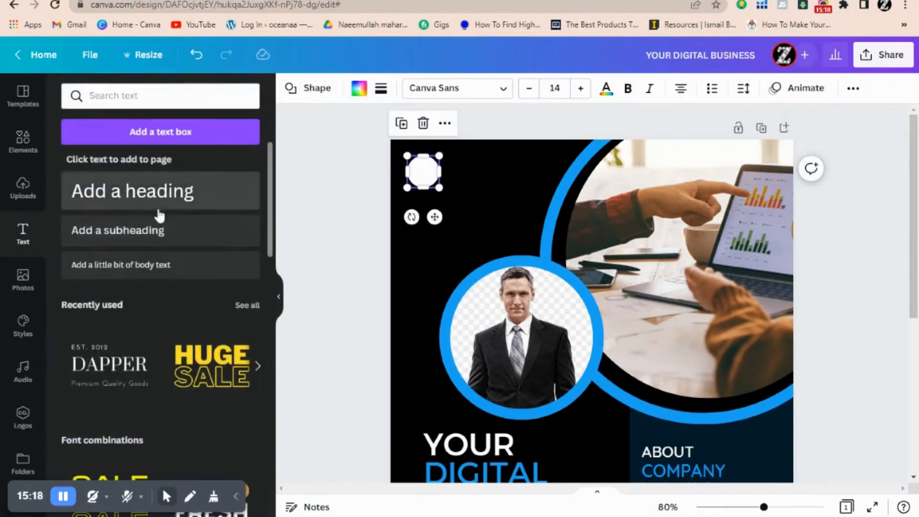
left_click(160, 231)
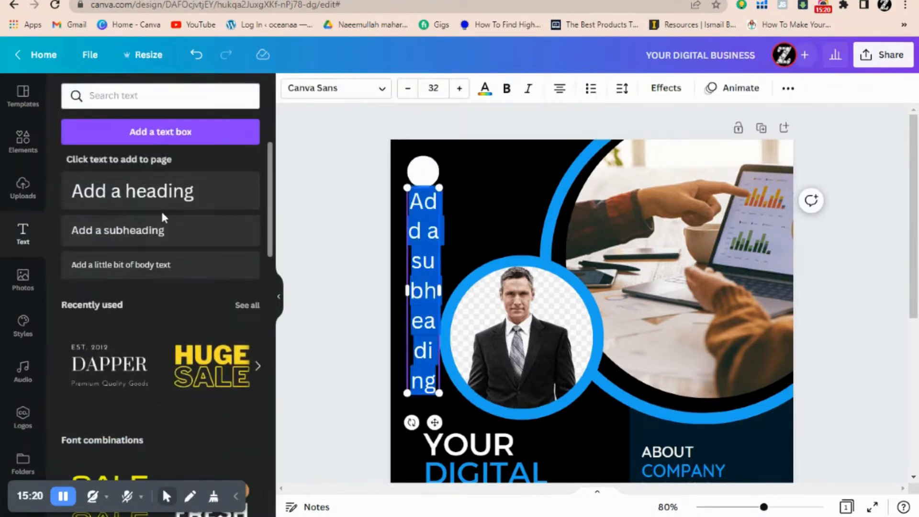
type("Compan")
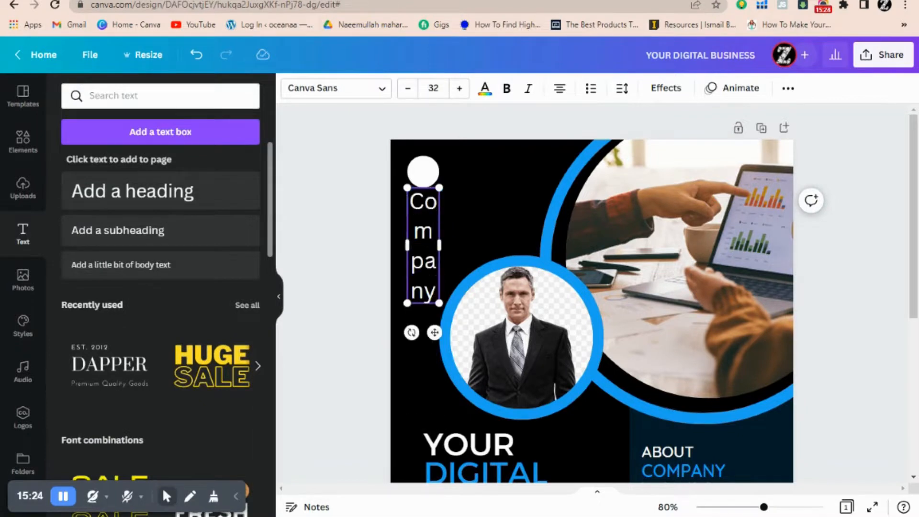
type("y")
key("Return")
type("Logg")
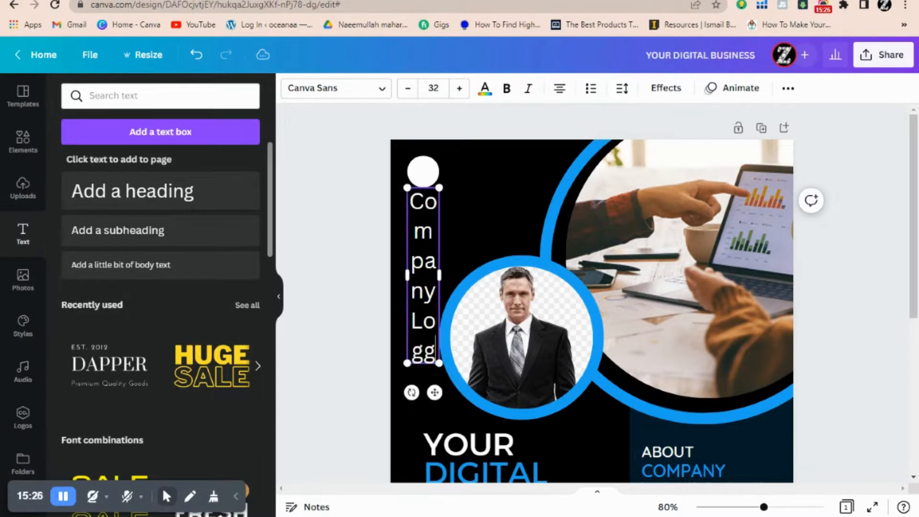
key("BackSpace")
type("o")
left_click_drag(439, 274, 470, 219)
Step: Color the word "Company" black and fit the two-line text inside the white circle at size 7.7
double_click(446, 211)
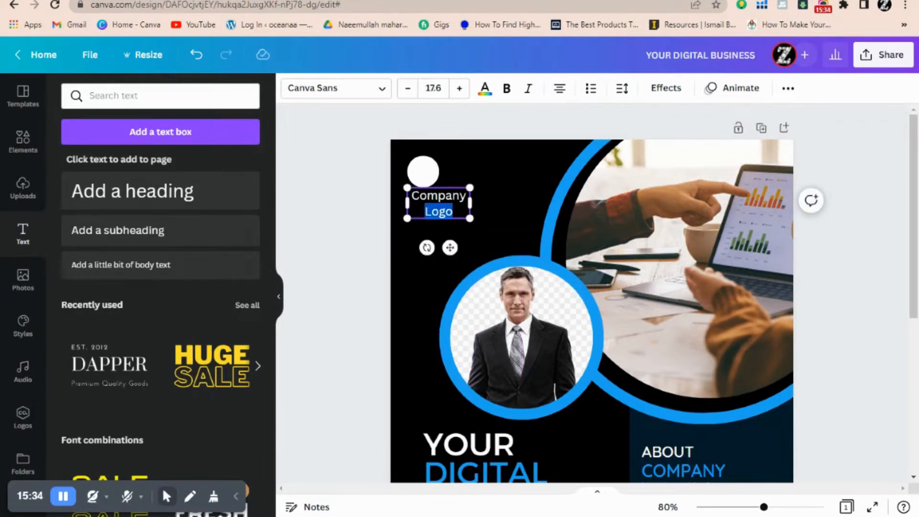
left_click(485, 89)
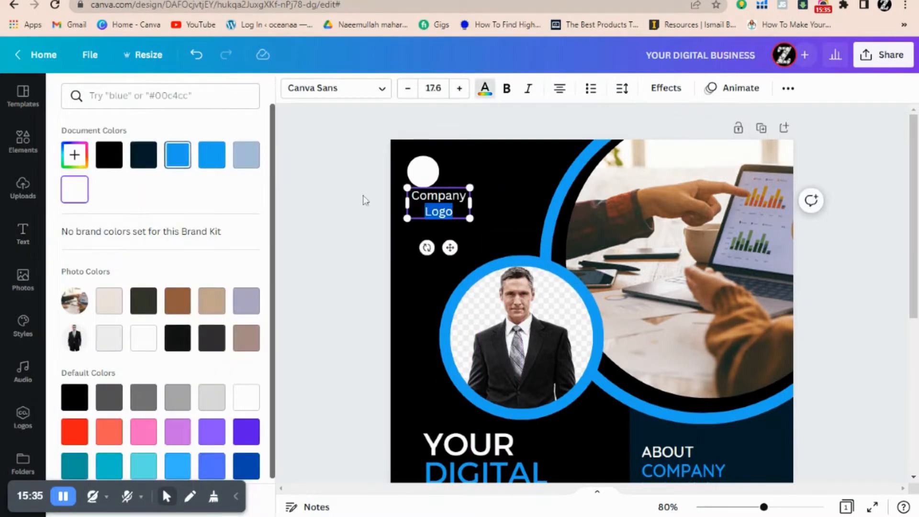
double_click(439, 195)
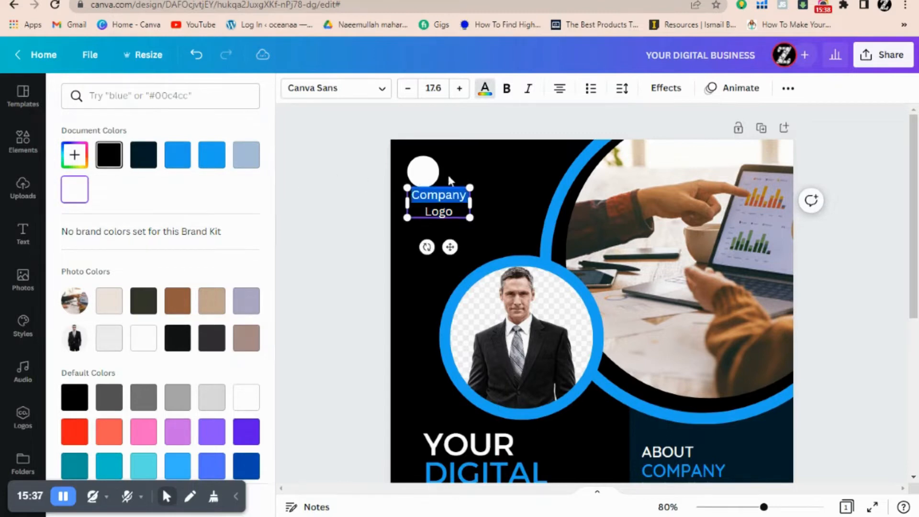
key("BackSpace")
left_click(484, 180)
left_click(468, 218)
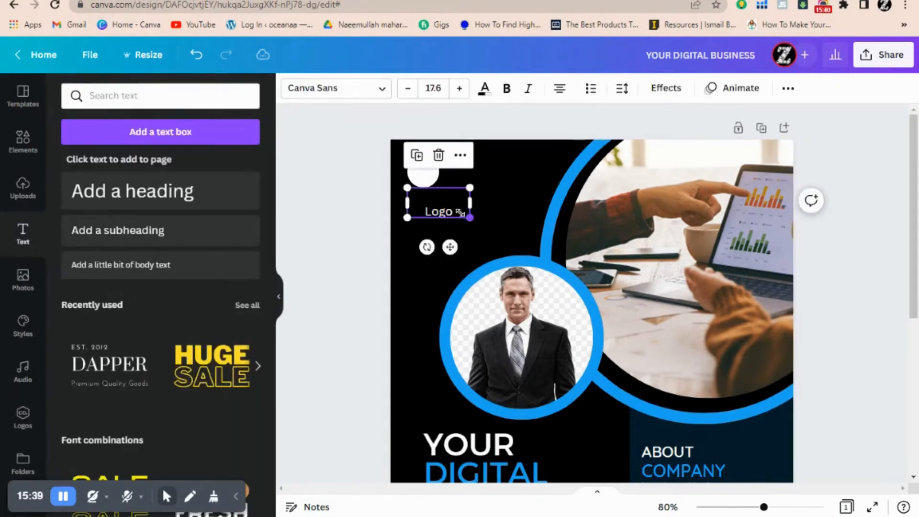
left_click_drag(470, 218, 425, 174)
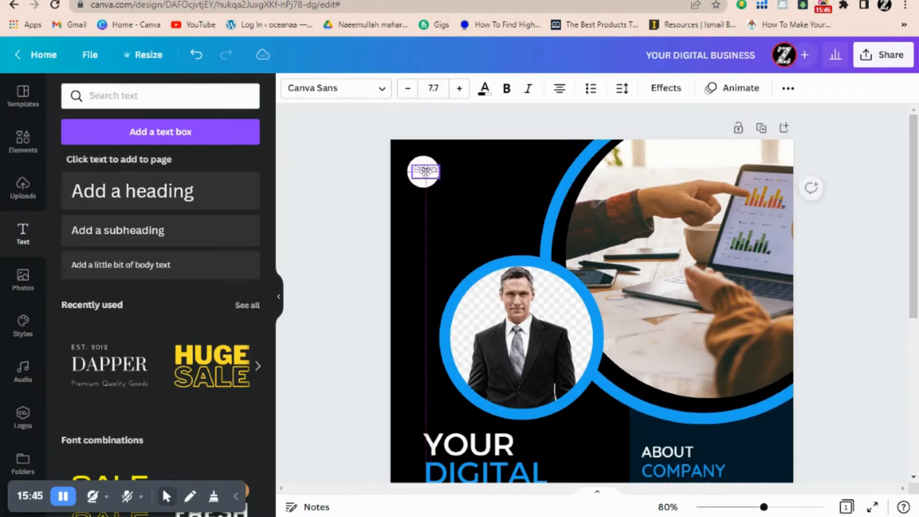
Step: Color the word "Logo" the document's bright blue and set its font to Montserrat Classic
double_click(426, 176)
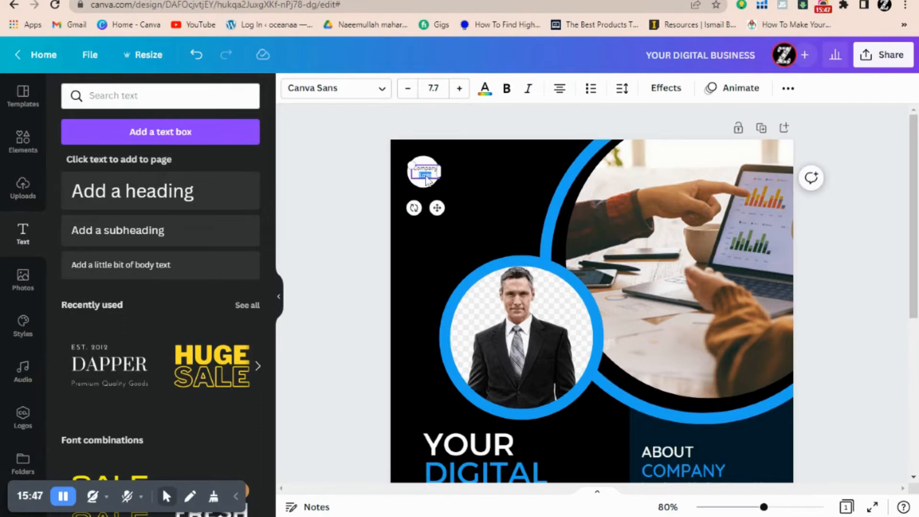
left_click(485, 93)
left_click(177, 155)
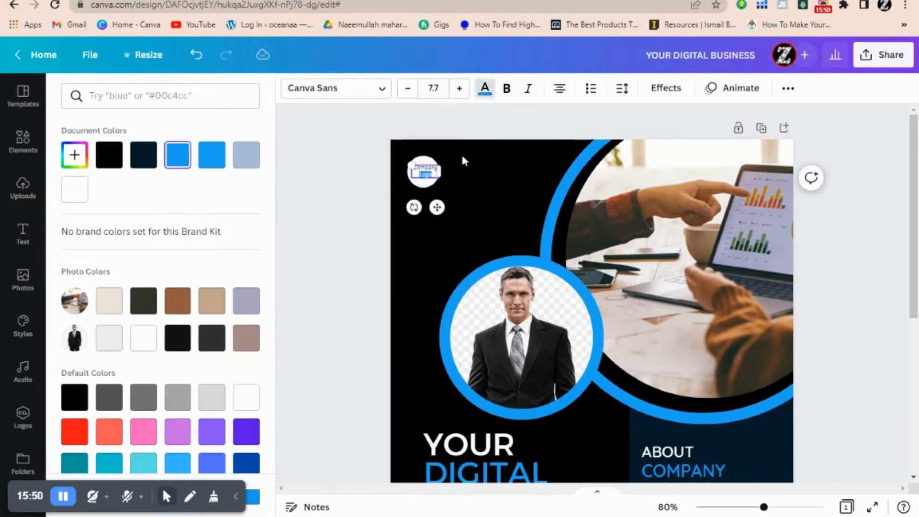
left_click(353, 88)
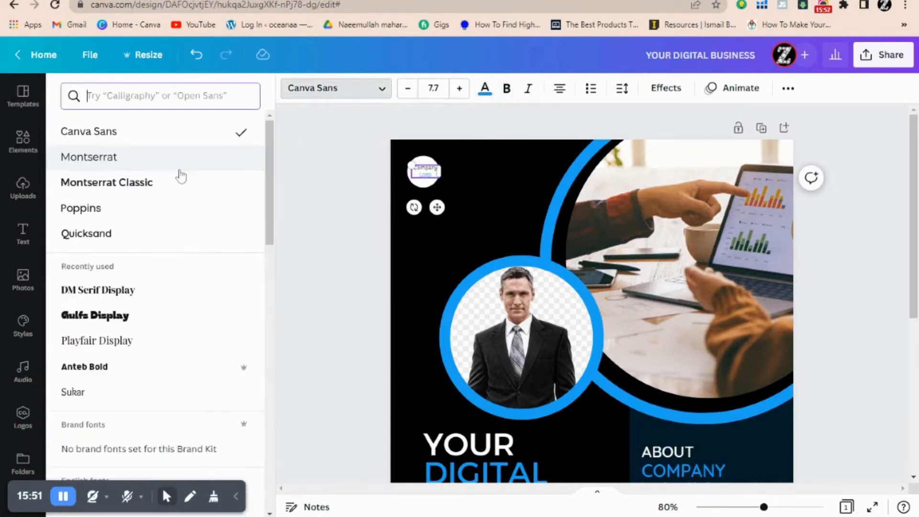
left_click(170, 189)
left_click(476, 188)
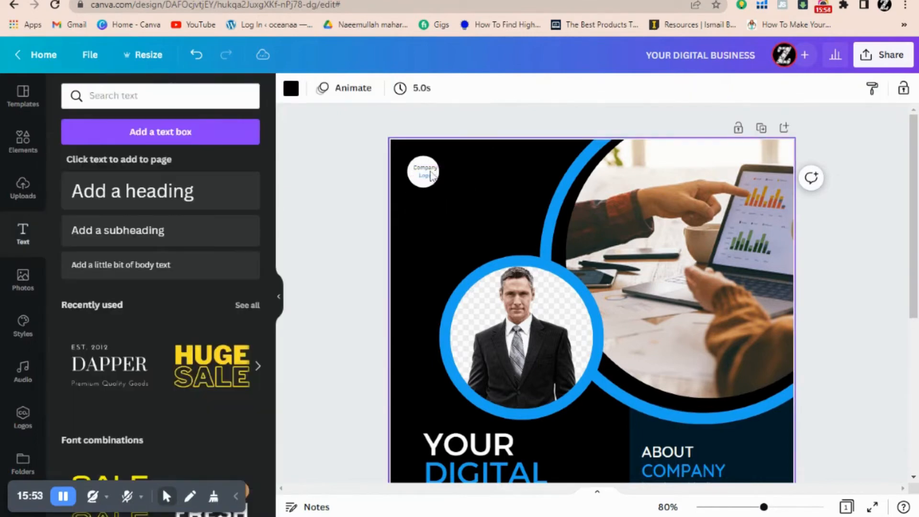
Step: Center the "Company Logo" text within the white circle and check the whole flyer
left_click(433, 175)
left_click_drag(434, 175, 428, 171)
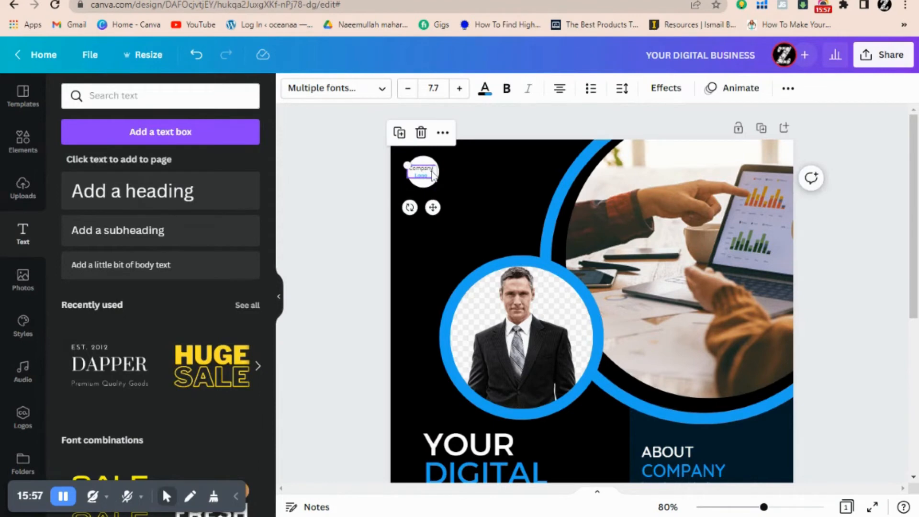
left_click(481, 176)
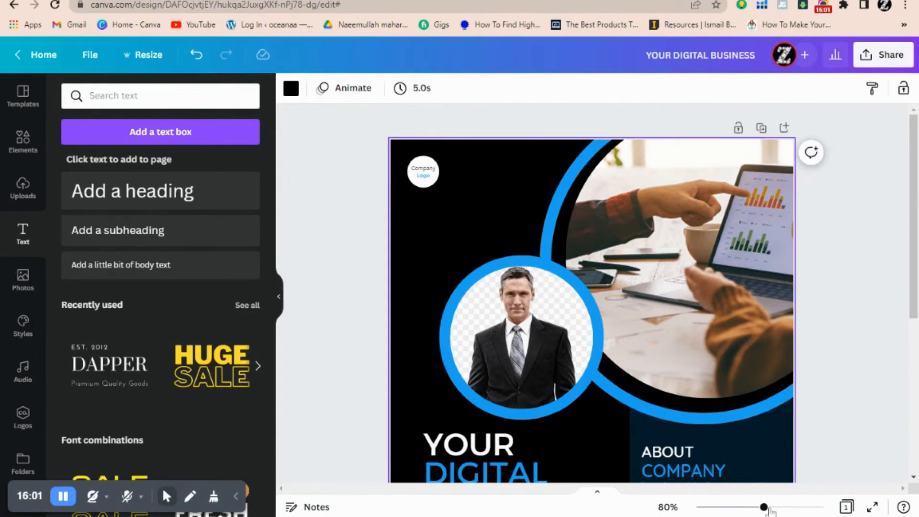
mouse_move(766, 508)
left_mouse_down()
mouse_move(738, 508)
mouse_move(751, 510)
left_mouse_up()
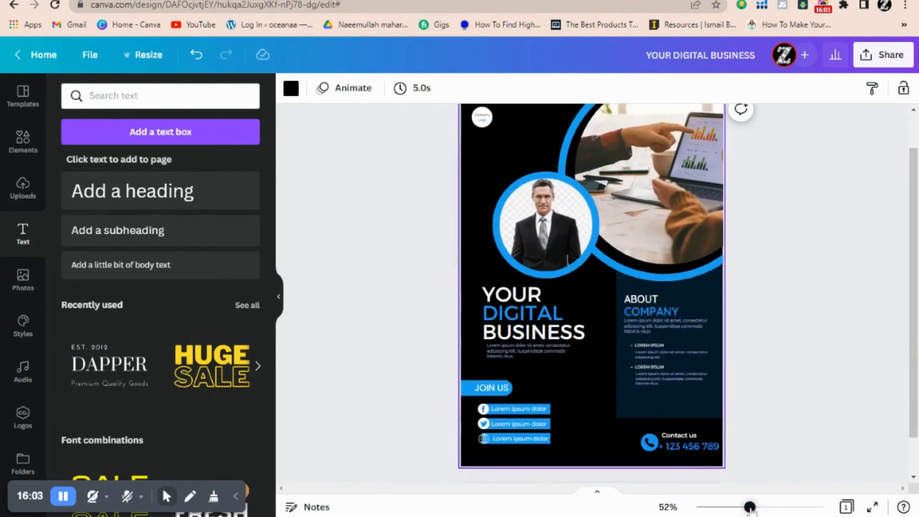